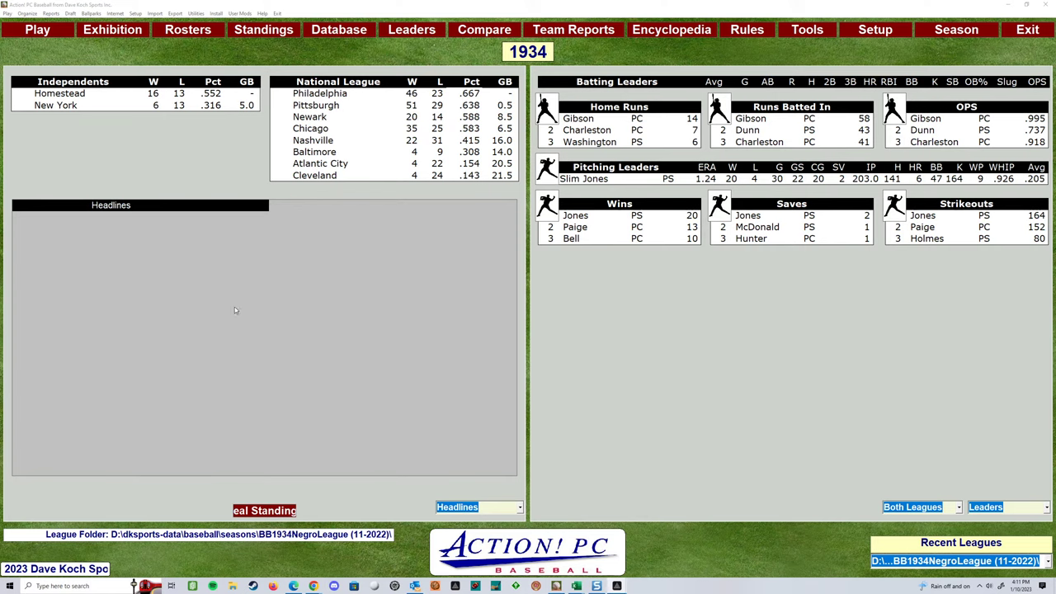
Step: View the batters and pitchers on the 1934 Pittsburgh Crawfords roster, and close the team's roster
{"action": "left_click", "coordinate": [188, 32]}
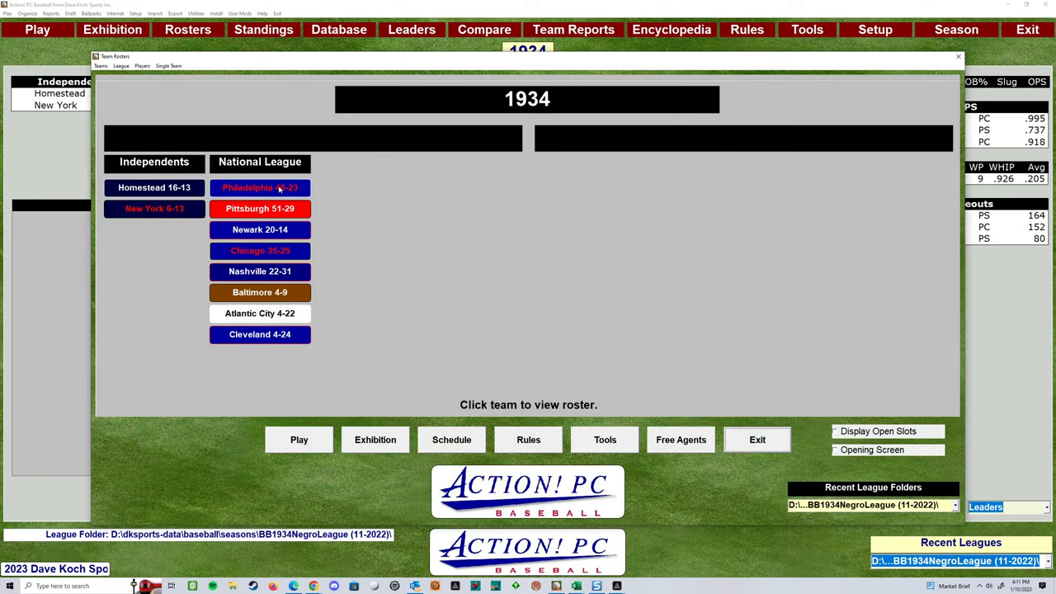
{"action": "left_click", "coordinate": [280, 209]}
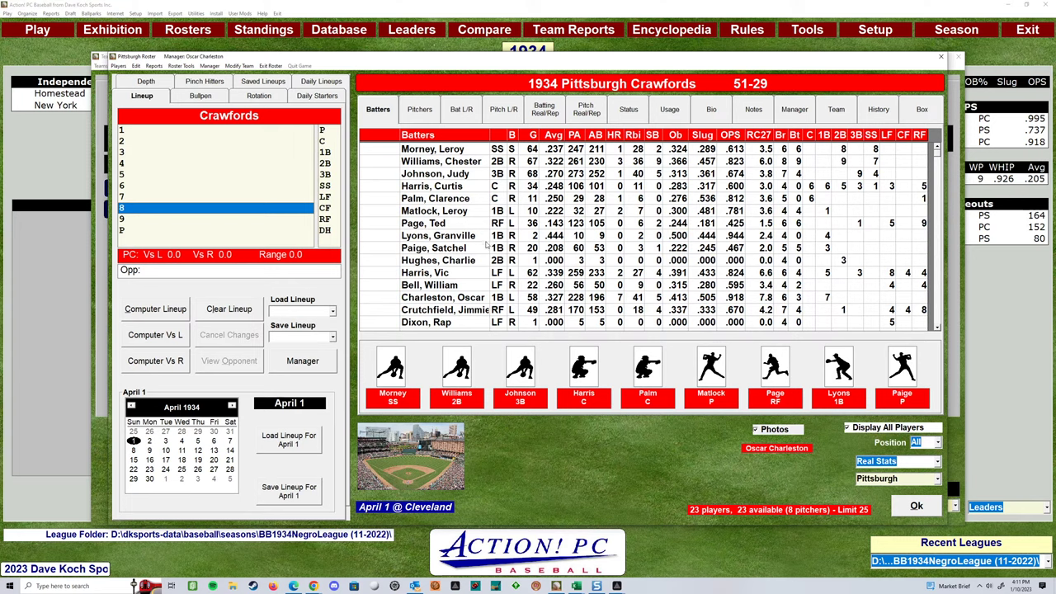
{"action": "left_click", "coordinate": [431, 110]}
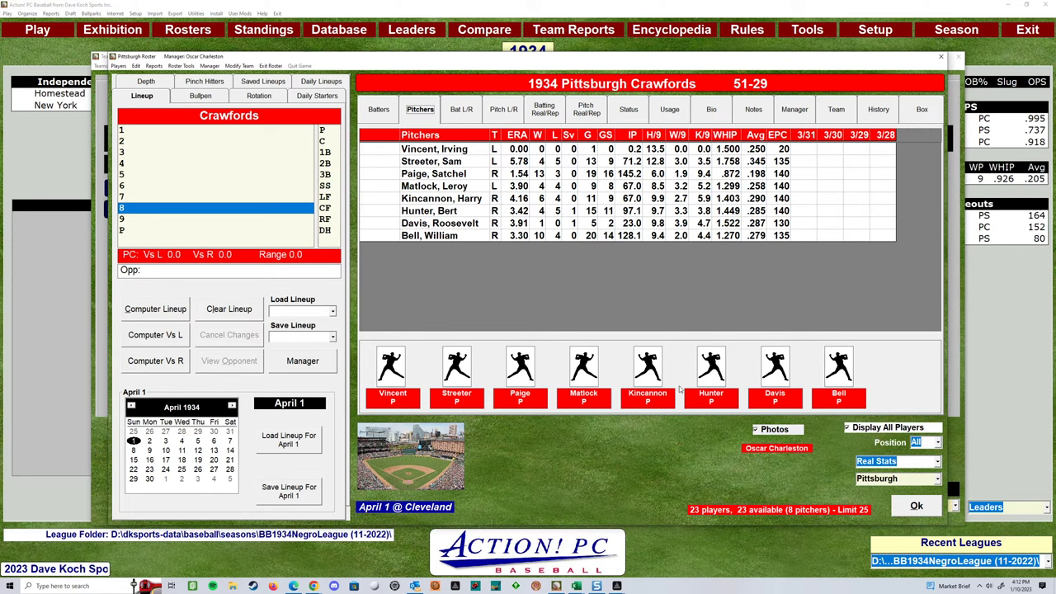
{"action": "left_click", "coordinate": [918, 505]}
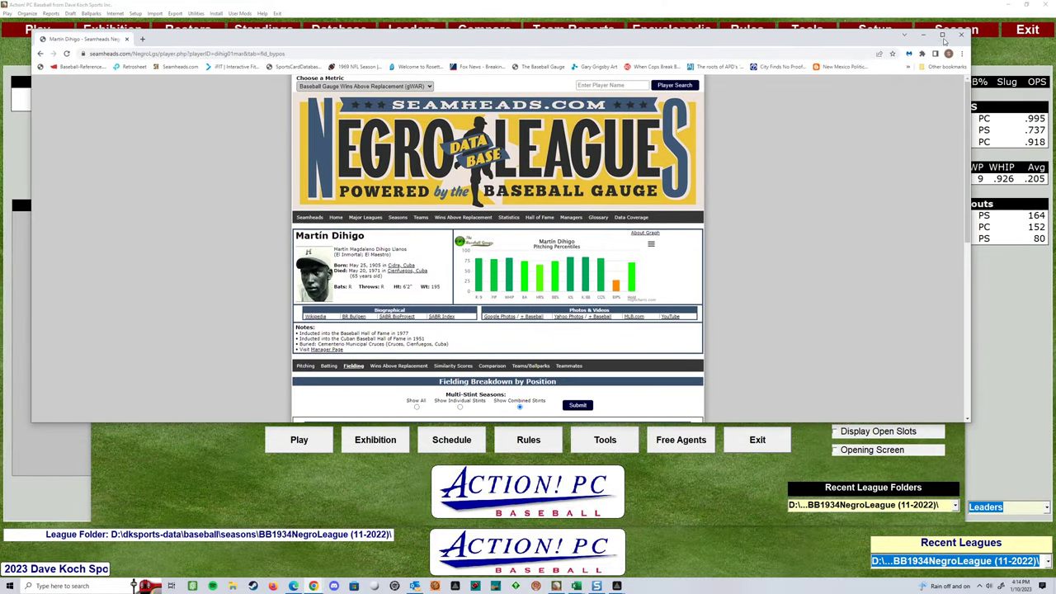
Step: In the maximized browser, examine Martín Dihigo's fielding statistics on Seamheads and his fielding breakdown by position
{"action": "left_click", "coordinate": [942, 36]}
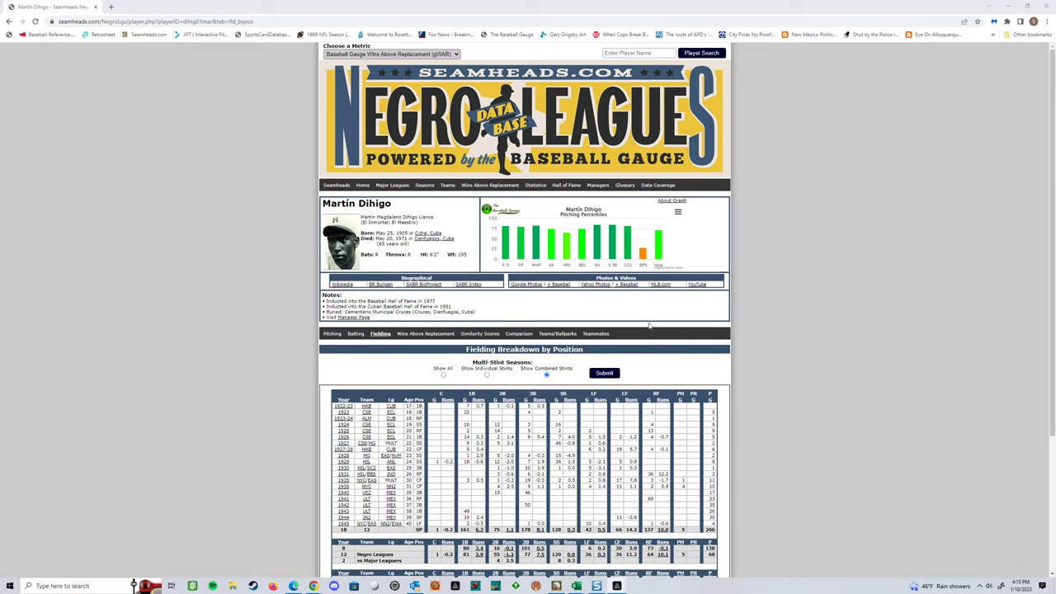
{"action": "mouse_move", "coordinate": [660, 260]}
{"action": "left_click", "coordinate": [380, 333]}
{"action": "scroll", "coordinate": [383, 330], "scroll_direction": "down", "scroll_amount": 2}
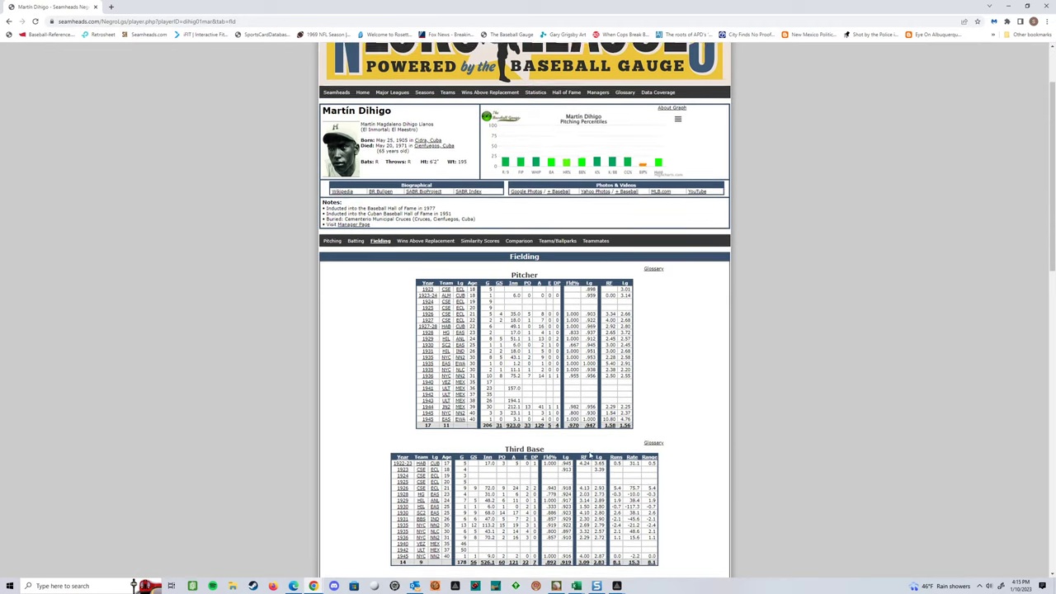
{"action": "mouse_move", "coordinate": [377, 210]}
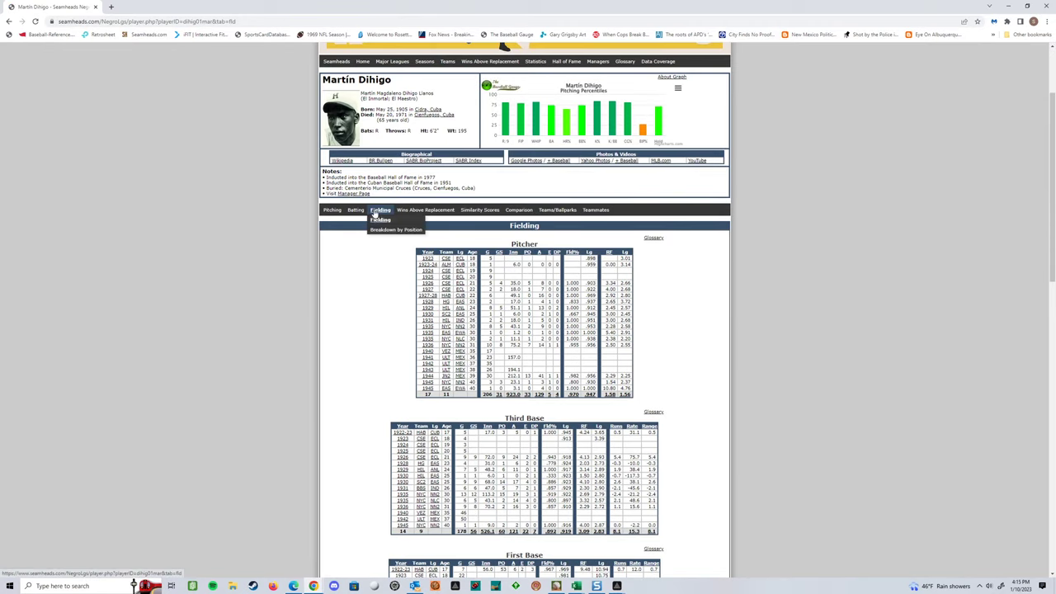
{"action": "left_click", "coordinate": [380, 231]}
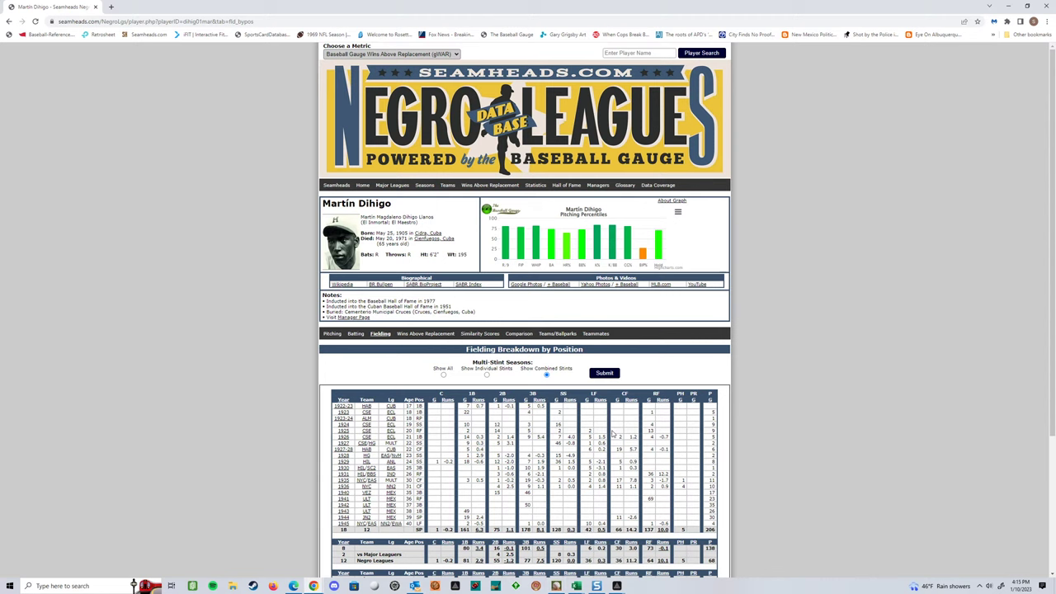
{"action": "scroll", "coordinate": [763, 440], "scroll_direction": "down", "scroll_amount": 1}
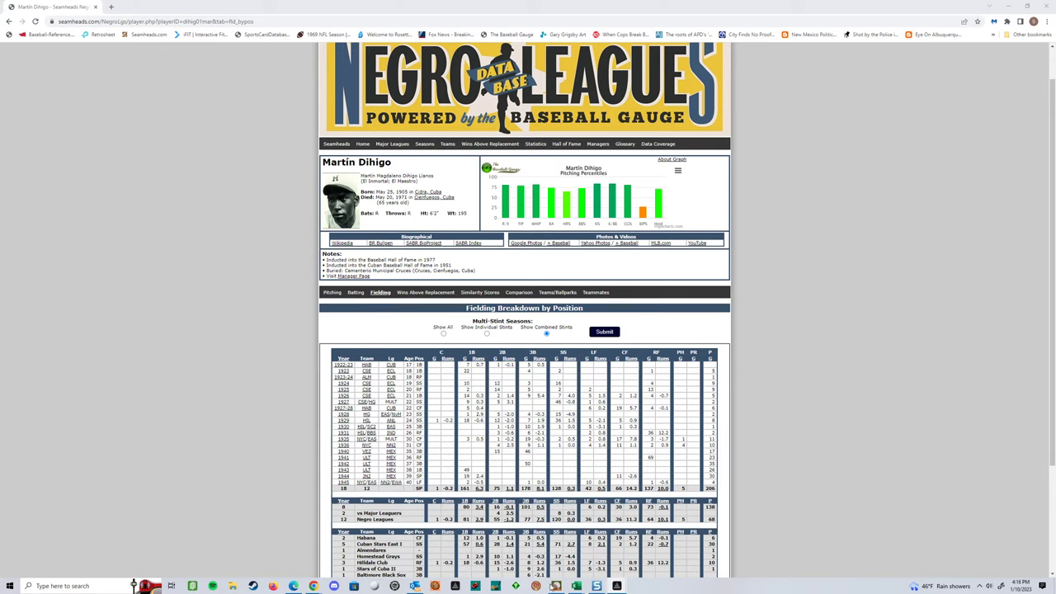
Step: Switch to Action! PC Baseball, view the Pittsburgh roster again, and return to the main league screen
{"action": "left_click", "coordinate": [563, 588]}
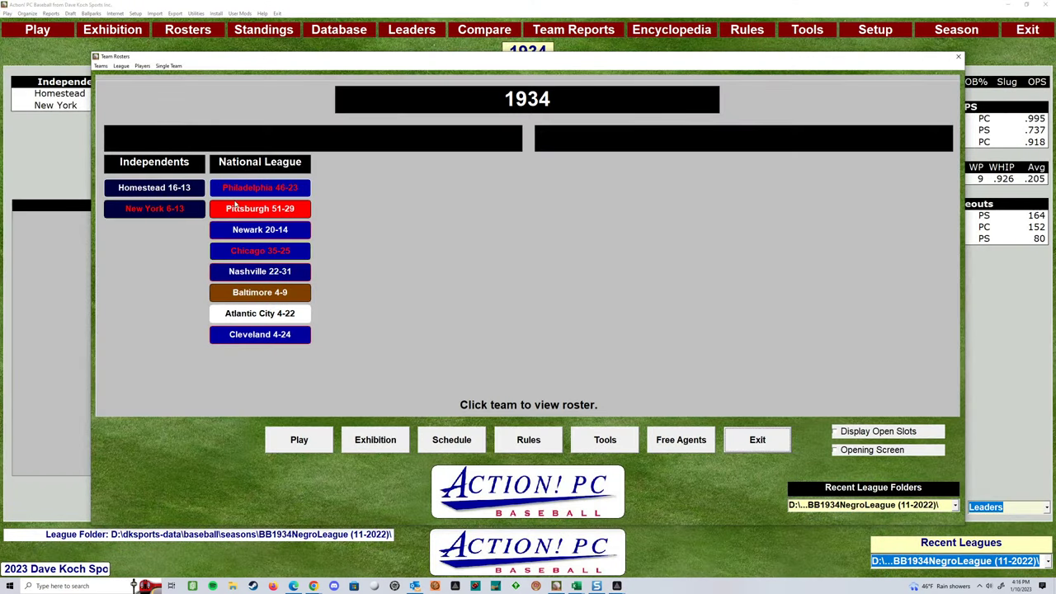
{"action": "left_click", "coordinate": [282, 213]}
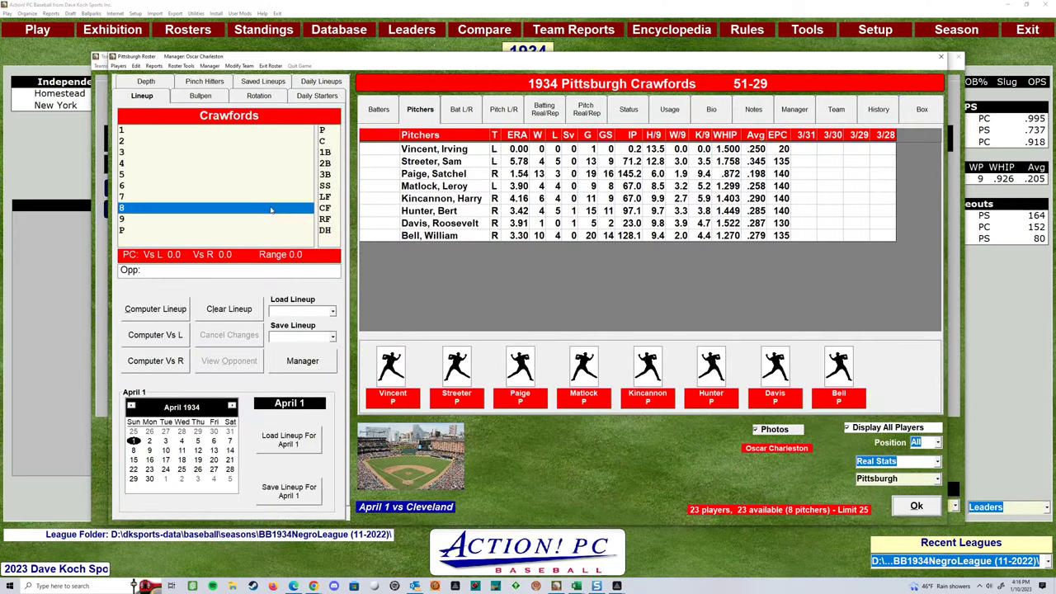
{"action": "left_click", "coordinate": [915, 505]}
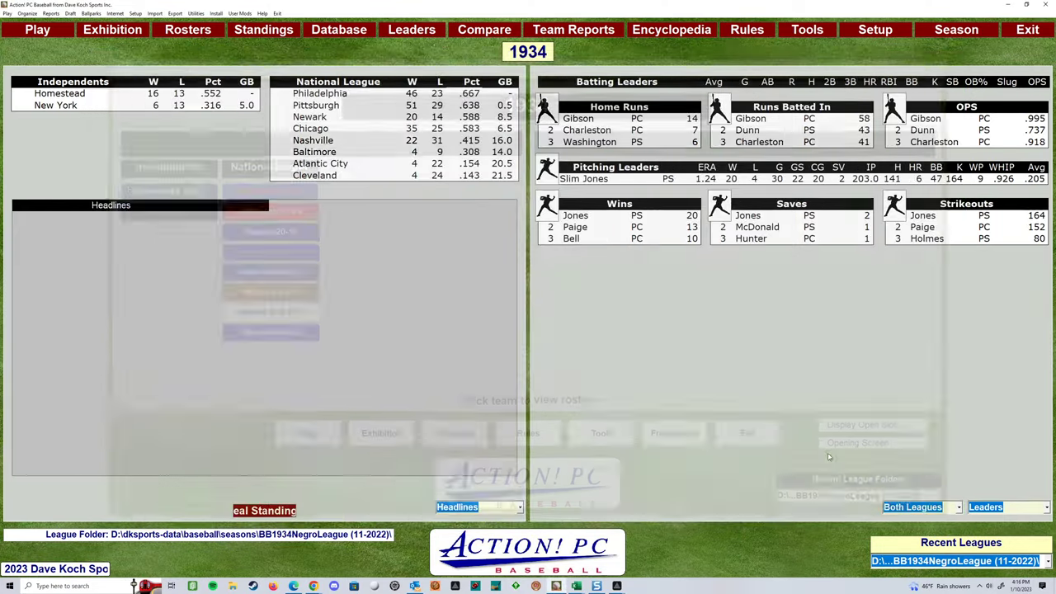
{"action": "left_click", "coordinate": [784, 447]}
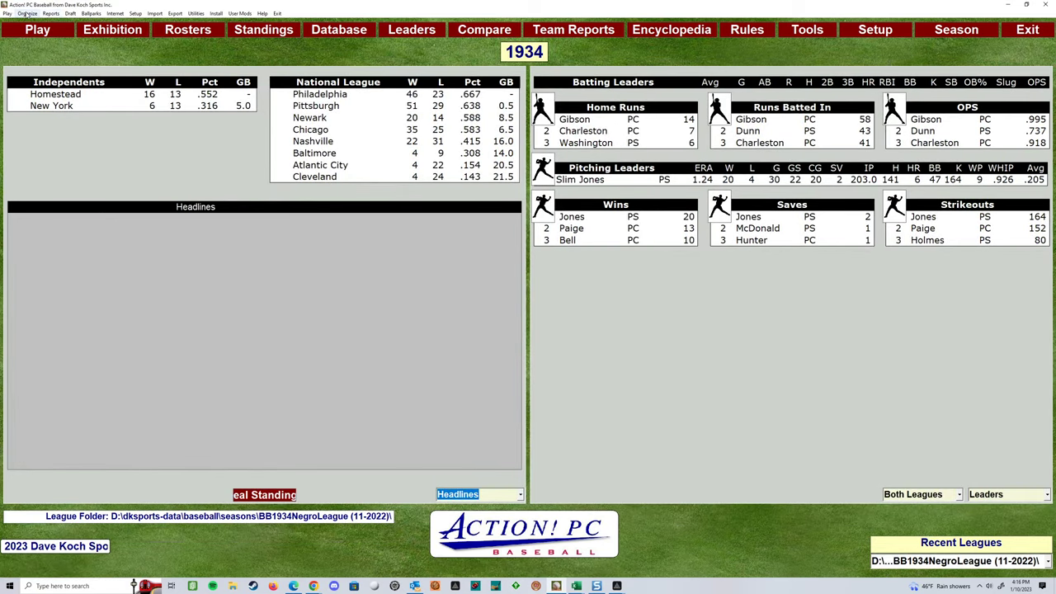
Step: Search the league's players for the last name "gibson" and open the statistics and ratings of the Pittsburgh Crawfords' Josh Gibson
{"action": "left_click", "coordinate": [27, 14]}
{"action": "left_click", "coordinate": [52, 108]}
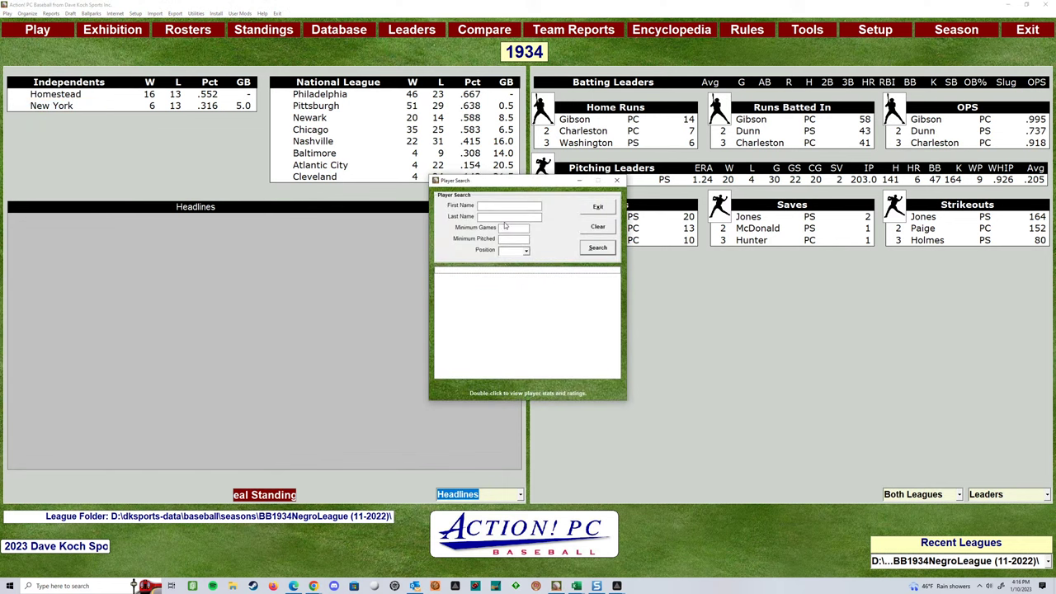
{"action": "left_click", "coordinate": [503, 217]}
{"action": "type", "text": "gi"}
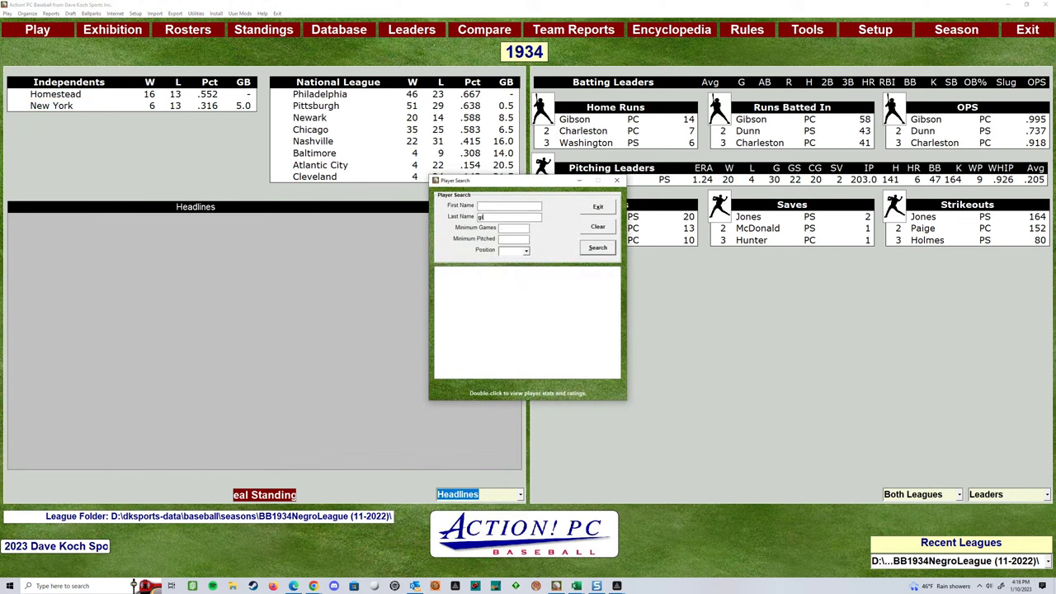
{"action": "type", "text": "bson"}
{"action": "key", "text": "Return"}
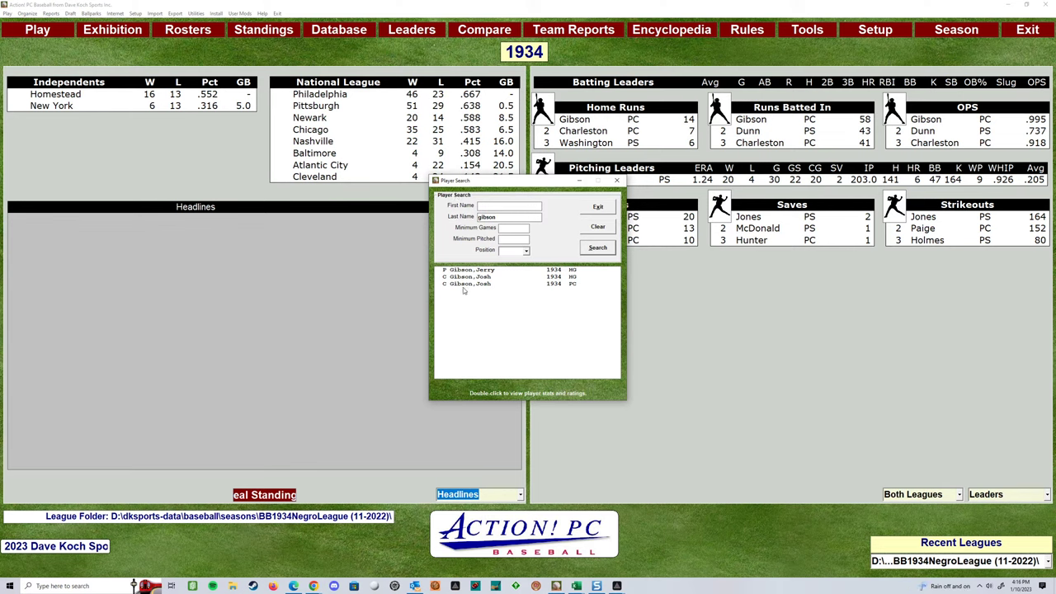
{"action": "left_click", "coordinate": [490, 285]}
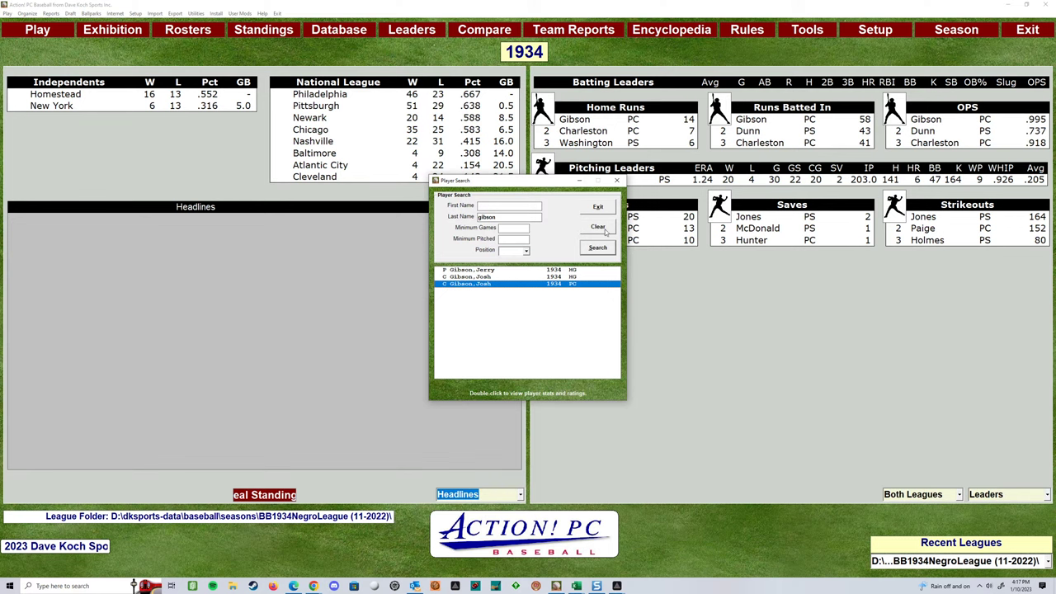
{"action": "double_click", "coordinate": [499, 287]}
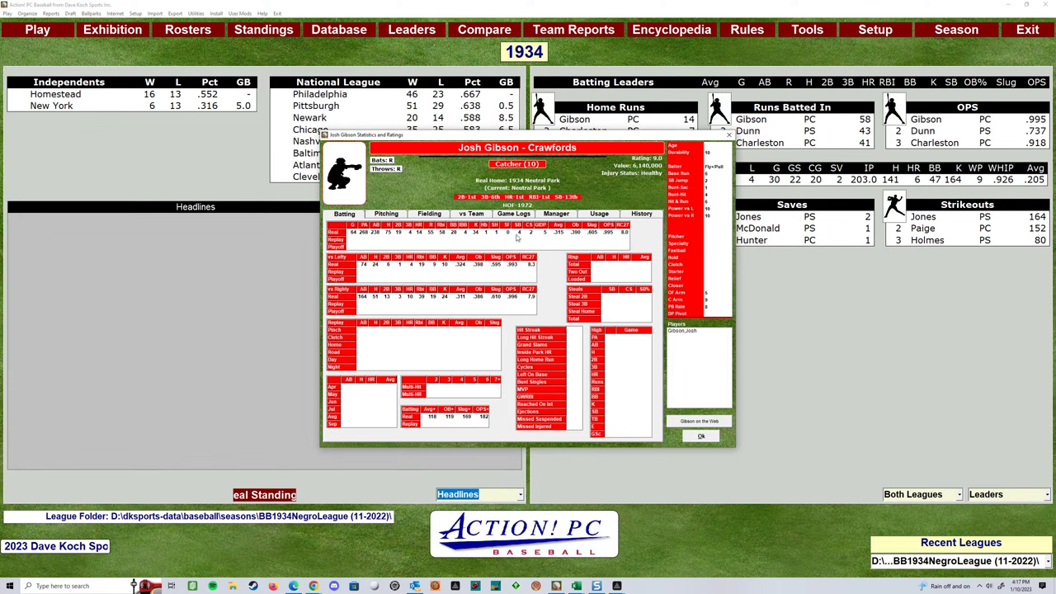
Step: View Josh Gibson's fielding statistics with the detailed range and fielding ratings, and close his card and the player search
{"action": "left_click", "coordinate": [427, 216]}
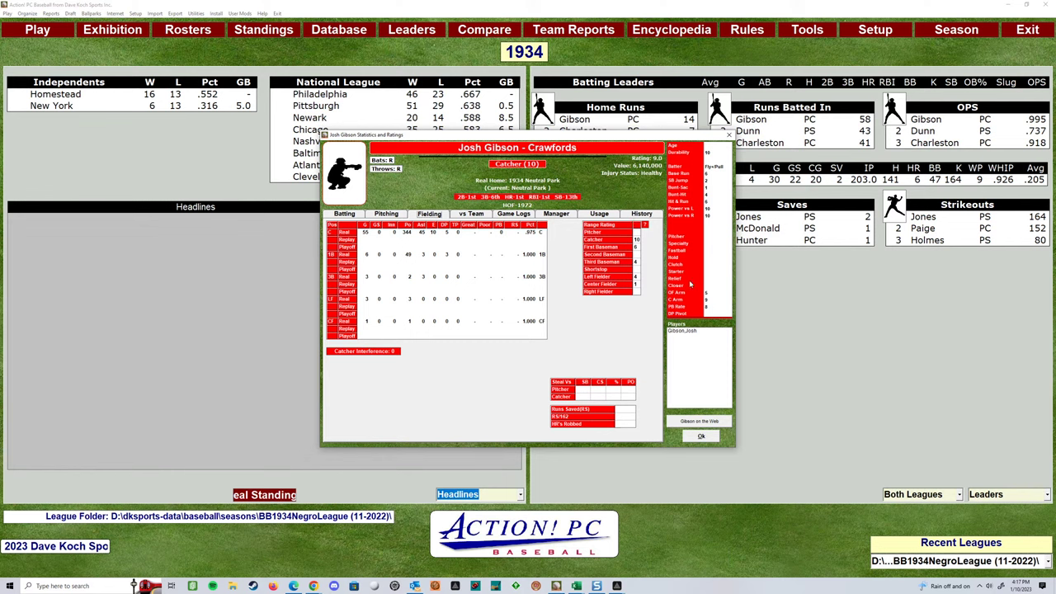
{"action": "left_click", "coordinate": [646, 227]}
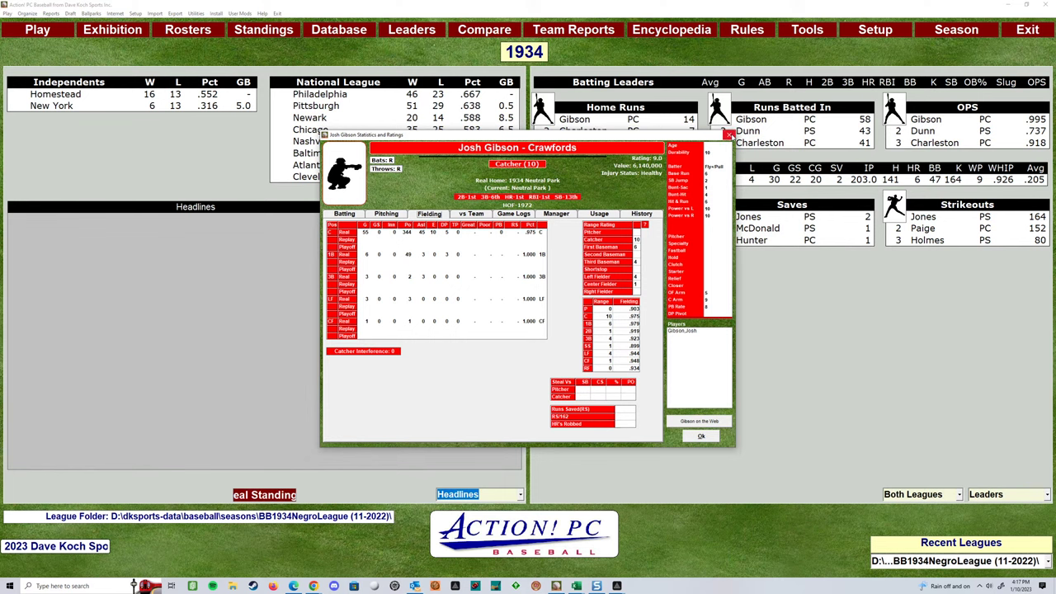
{"action": "left_click", "coordinate": [728, 134]}
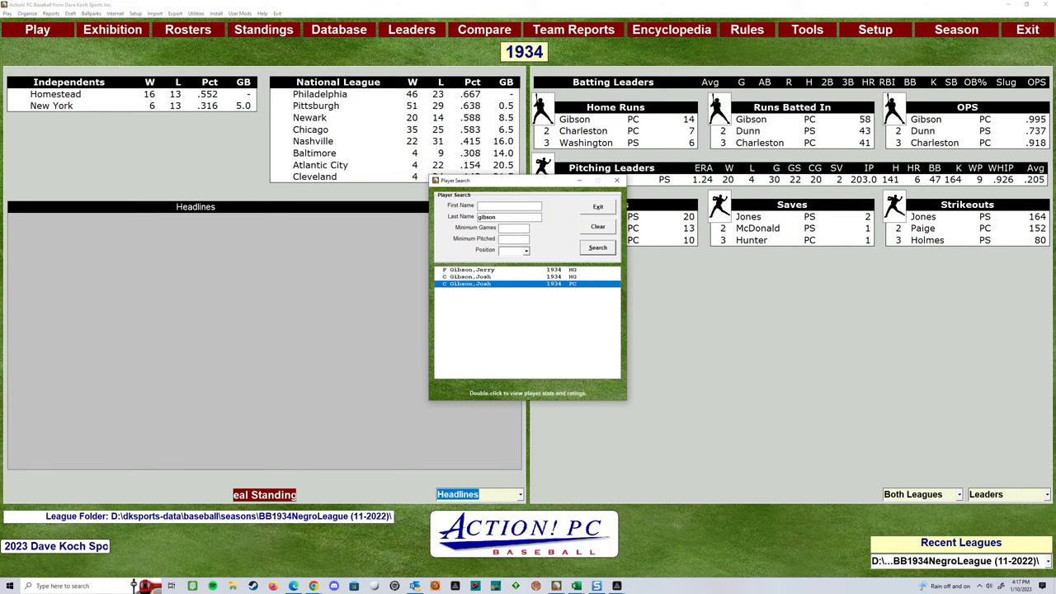
{"action": "left_click", "coordinate": [616, 181]}
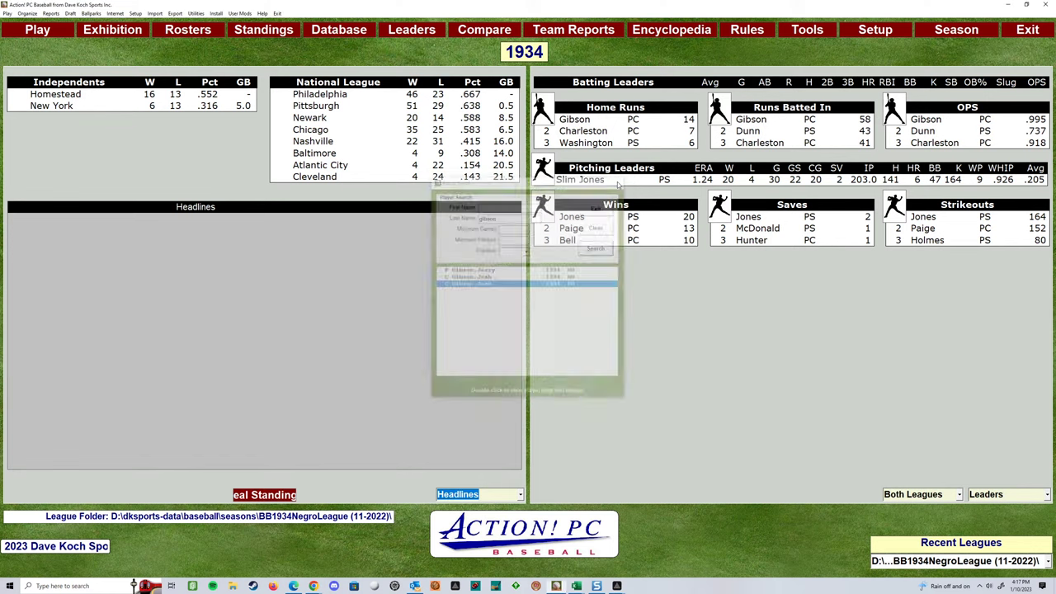
{"action": "left_click", "coordinate": [183, 29]}
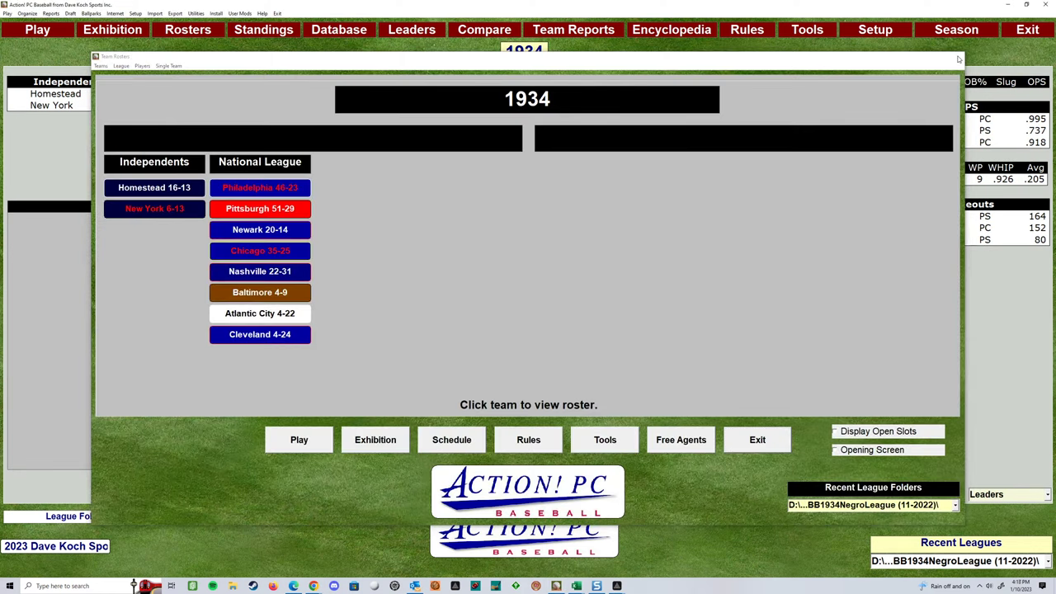
{"action": "left_click", "coordinate": [958, 56]}
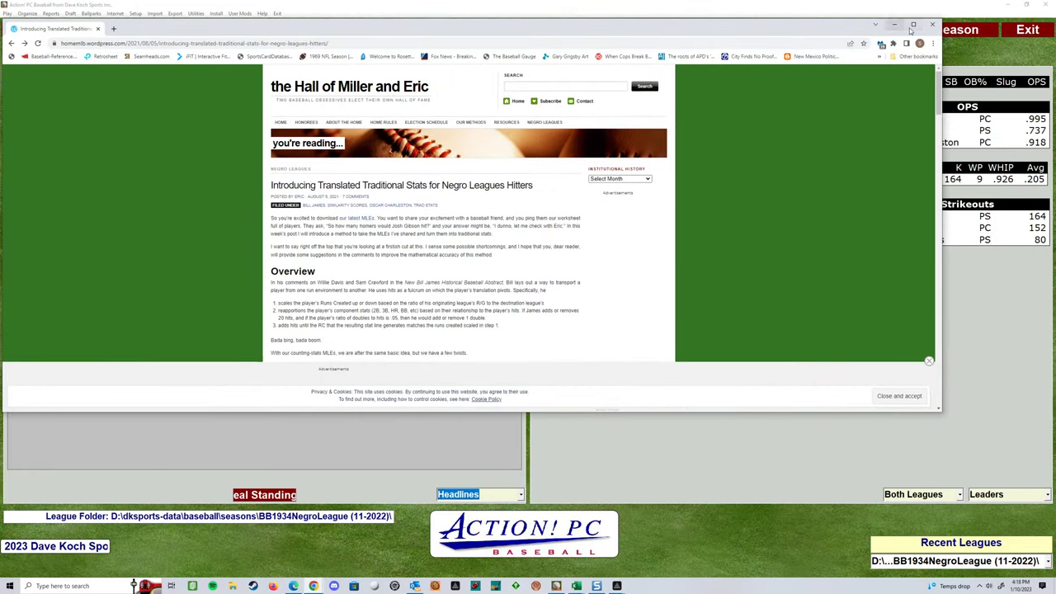
Step: In the maximized browser, read through the article on translated traditional stats for Negro Leagues hitters, including its method details and comments
{"action": "left_click", "coordinate": [912, 26]}
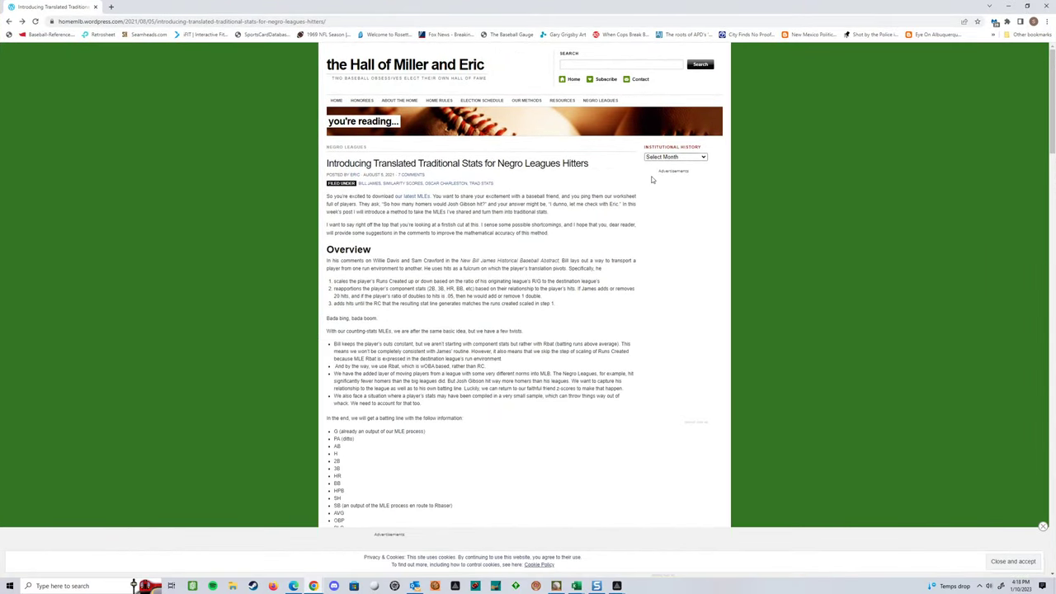
{"action": "scroll", "coordinate": [652, 191], "scroll_direction": "down", "scroll_amount": 2}
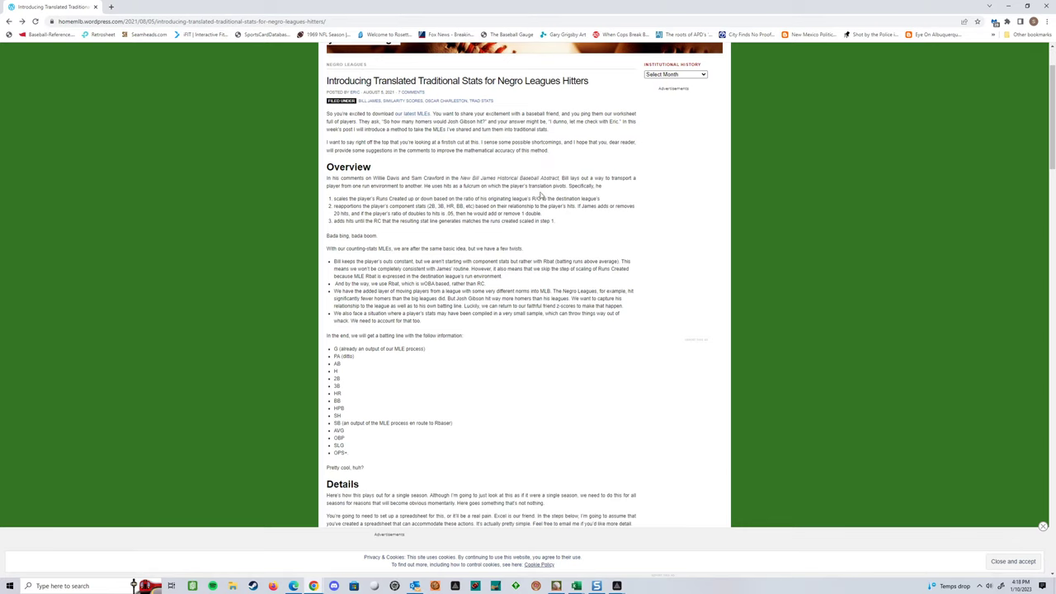
{"action": "scroll", "coordinate": [412, 112], "scroll_direction": "up", "scroll_amount": 1}
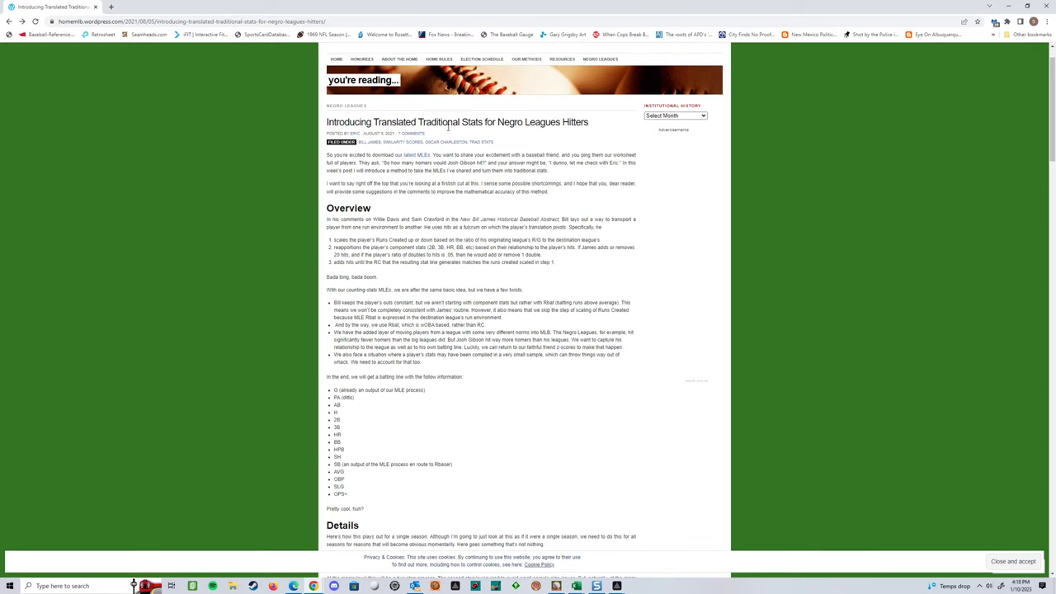
{"action": "scroll", "coordinate": [518, 191], "scroll_direction": "down", "scroll_amount": 2}
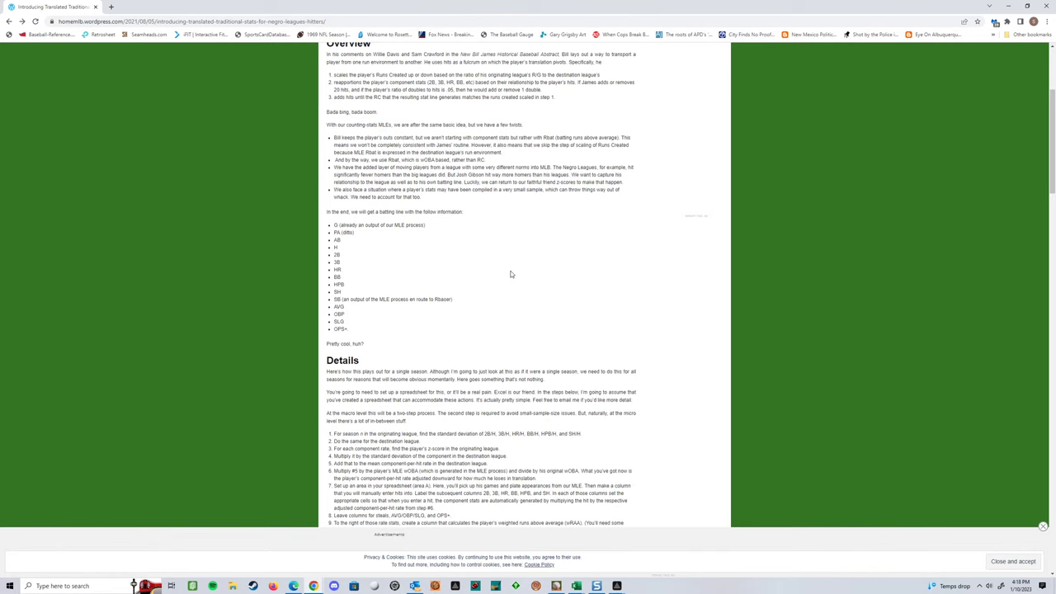
{"action": "scroll", "coordinate": [425, 181], "scroll_direction": "up", "scroll_amount": 1}
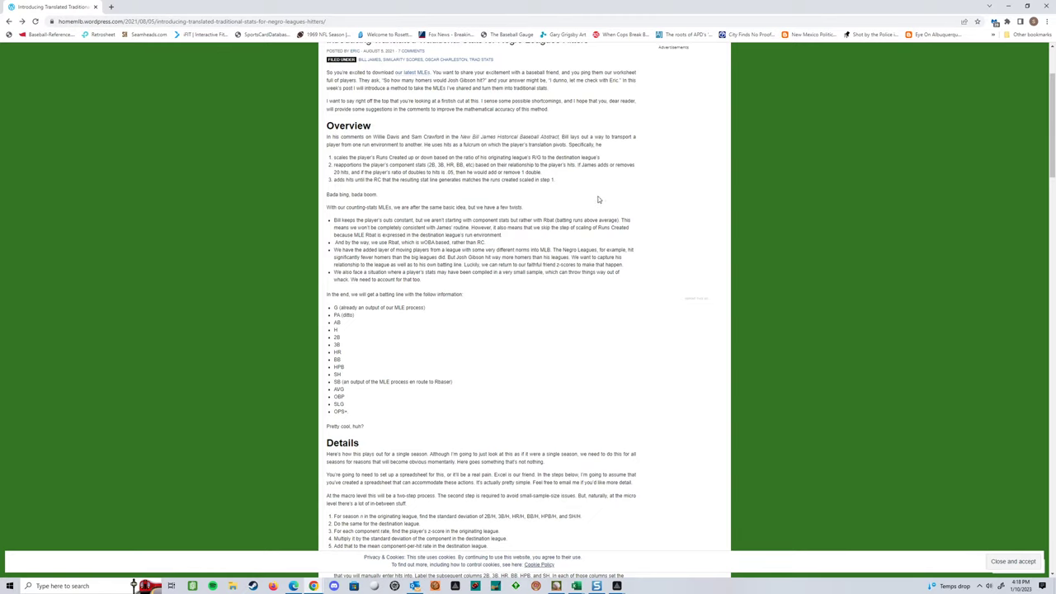
{"action": "scroll", "coordinate": [567, 223], "scroll_direction": "down", "scroll_amount": 4}
{"action": "scroll", "coordinate": [634, 252], "scroll_direction": "down", "scroll_amount": 3}
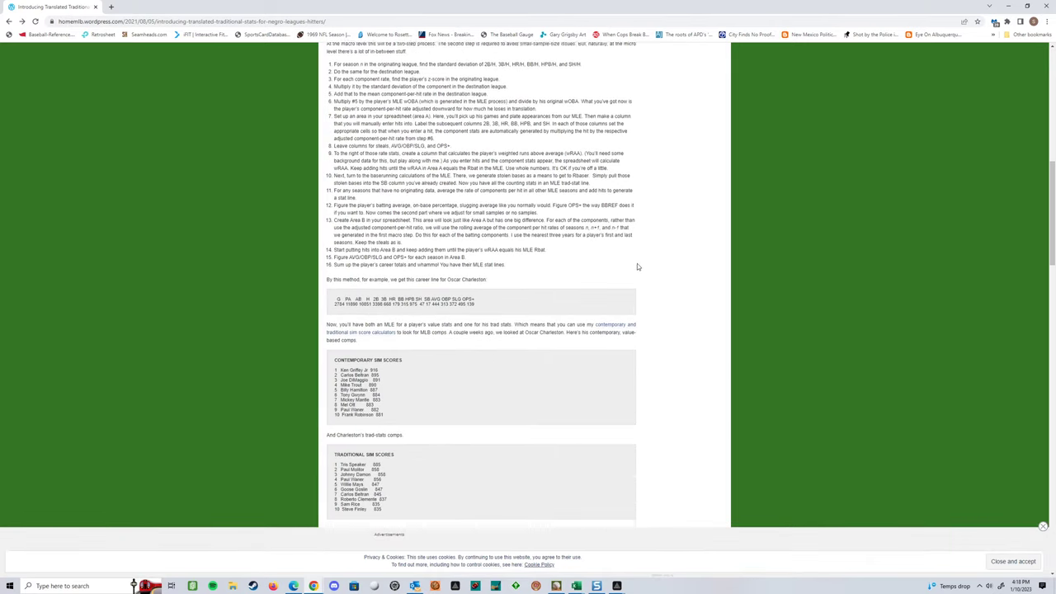
{"action": "scroll", "coordinate": [635, 266], "scroll_direction": "down", "scroll_amount": 1}
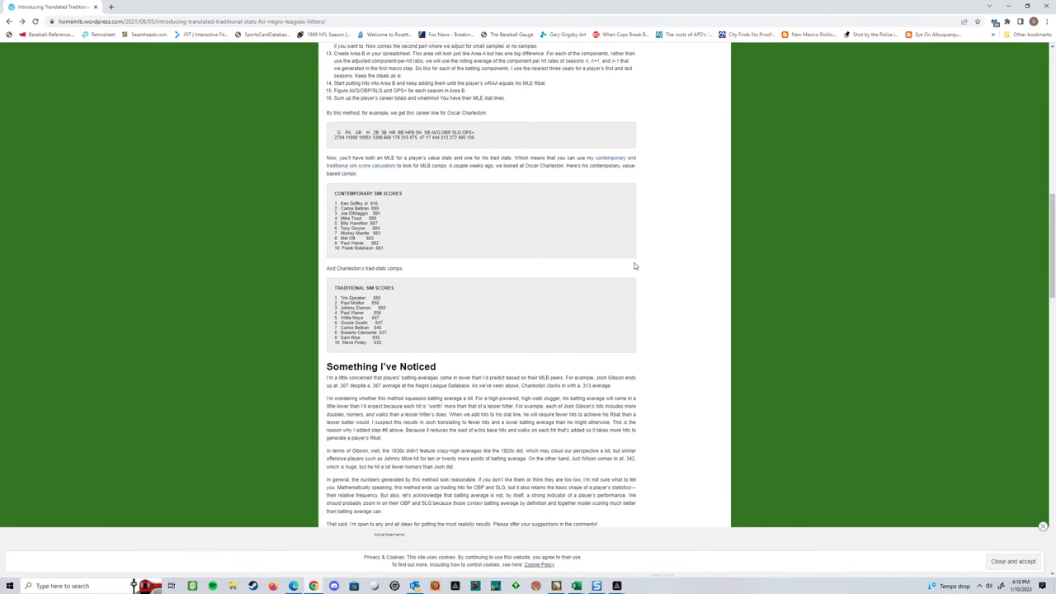
{"action": "scroll", "coordinate": [635, 266], "scroll_direction": "down", "scroll_amount": 5}
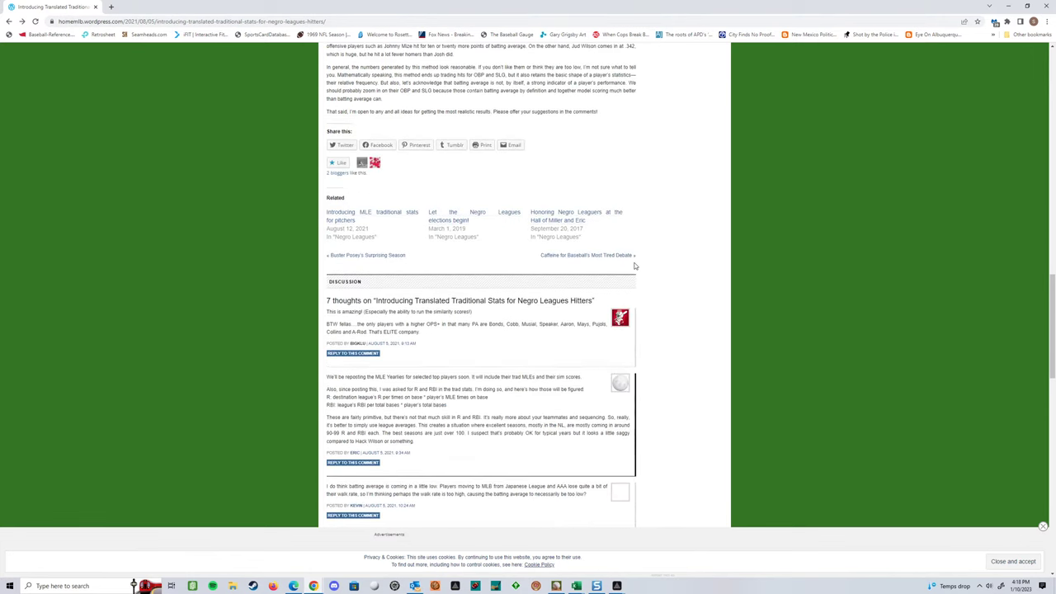
{"action": "scroll", "coordinate": [634, 265], "scroll_direction": "up", "scroll_amount": 10}
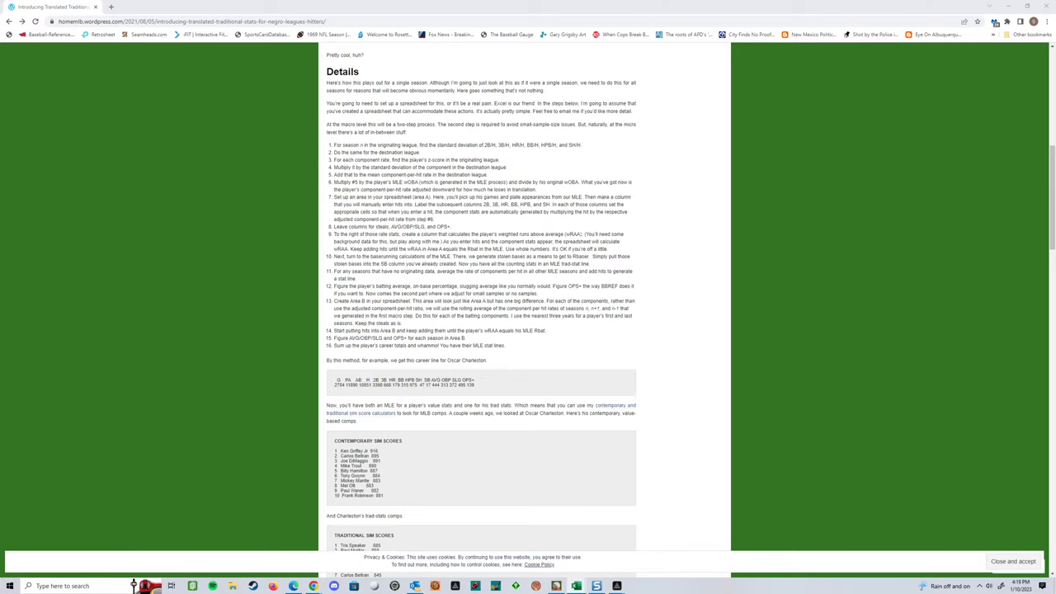
Step: Switch to the mle-database-2 workbook in Excel and maximize its window to view Josh Gibson's translated hitting seasons
{"action": "key", "text": "alt+Tab"}
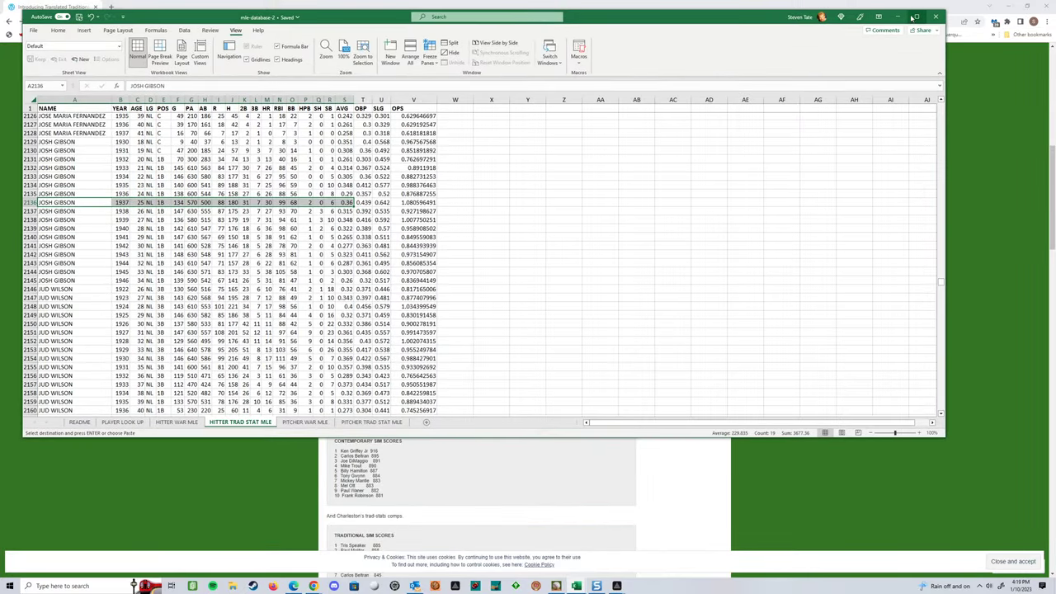
{"action": "left_click", "coordinate": [915, 16]}
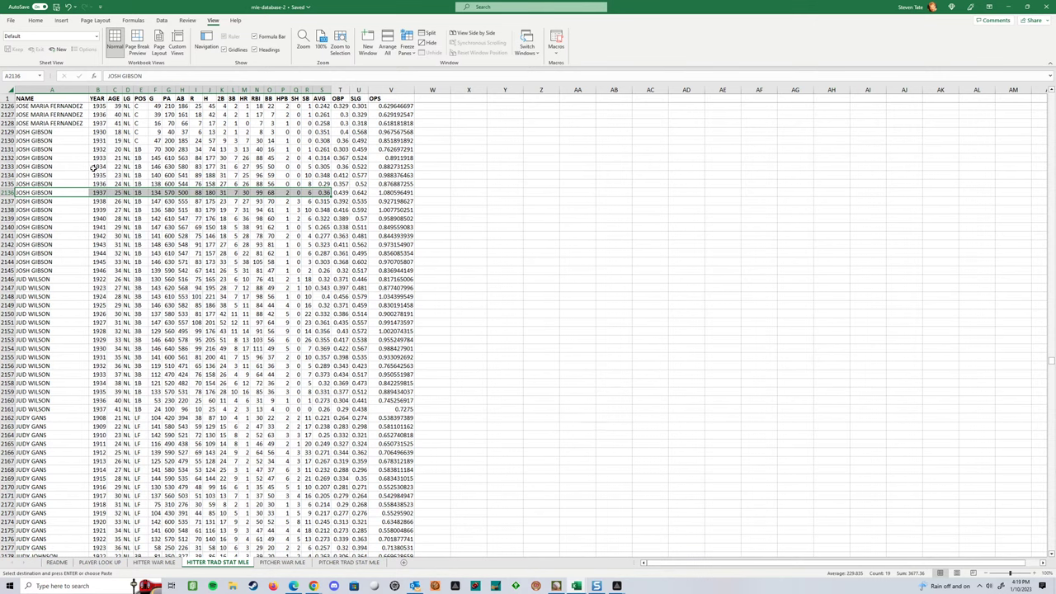
Step: Examine Josh Gibson's translated hitting seasons from 1930 through 1941, highlighting those rows and clearing the highlight
{"action": "left_click_drag", "start_coordinate": [95, 167], "coordinate": [95, 158]}
{"action": "left_click_drag", "start_coordinate": [43, 133], "coordinate": [395, 228]}
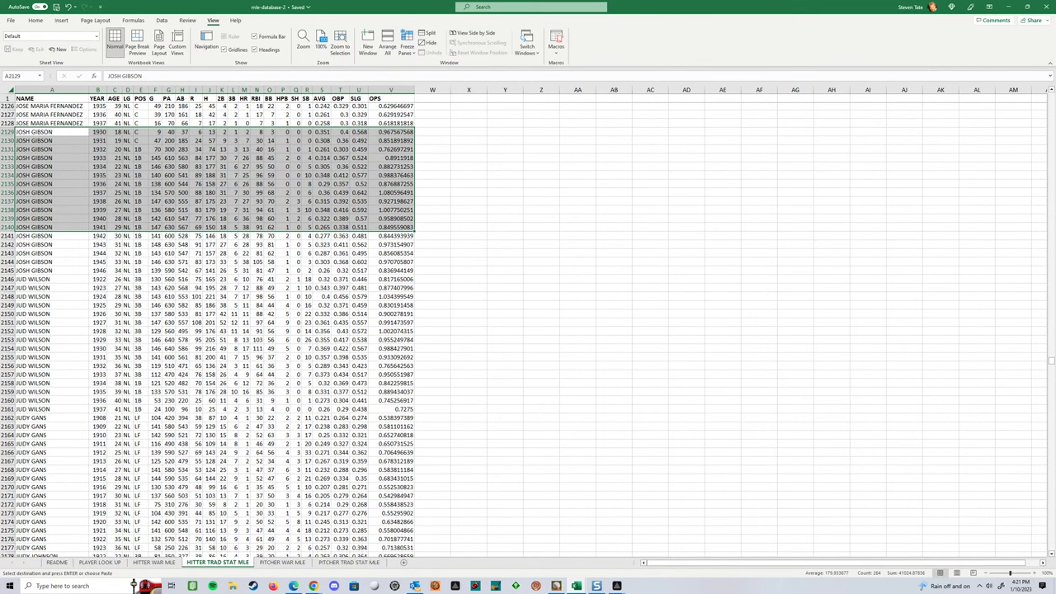
{"action": "left_click", "coordinate": [33, 132]}
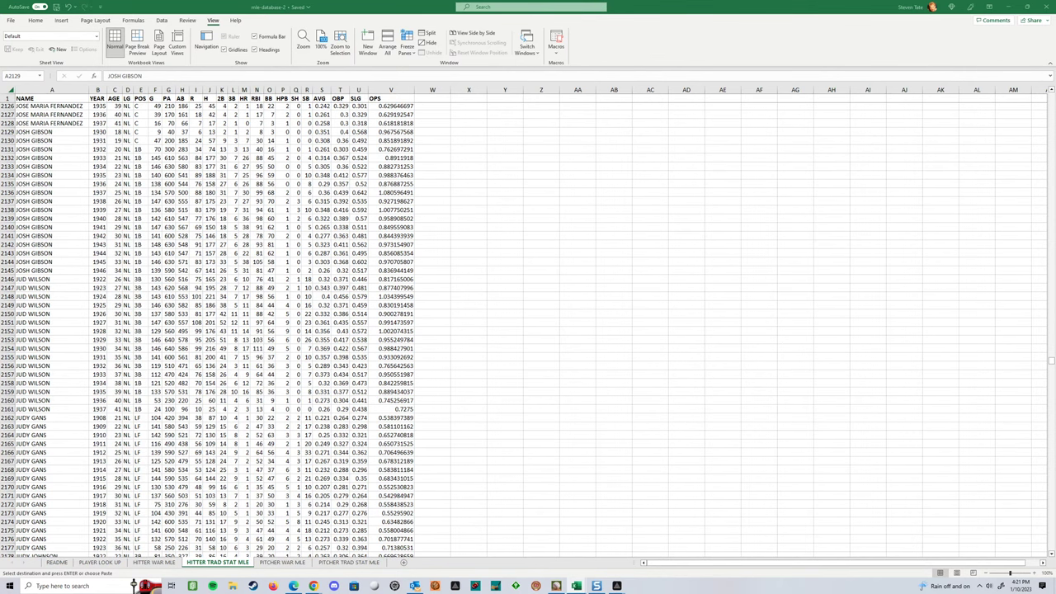
Step: Switch to the Baseball Franchise Best Player 3 year workbook, maximize it, and compare Gibson's raw three-year average line with his translated 1934, 1935 and 1937 seasons
{"action": "key", "text": "alt+Tab"}
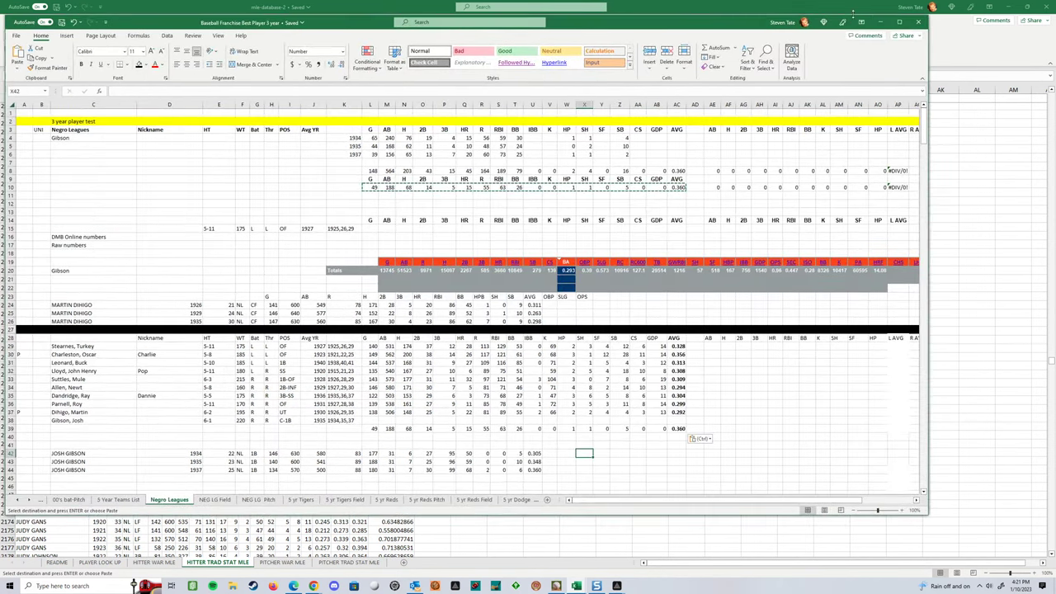
{"action": "left_click", "coordinate": [901, 22]}
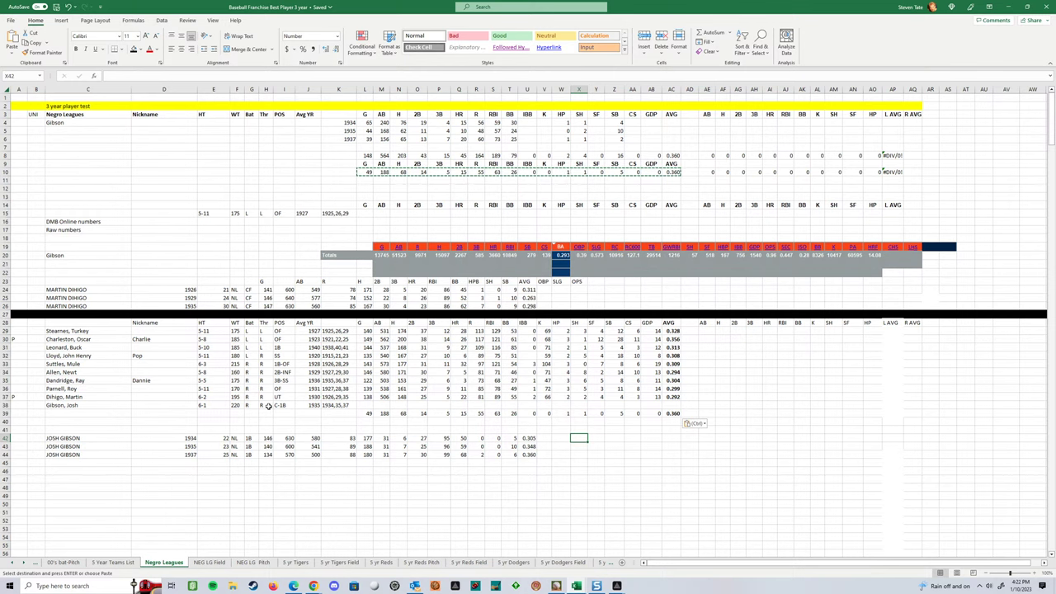
{"action": "left_click_drag", "start_coordinate": [368, 415], "coordinate": [669, 421]}
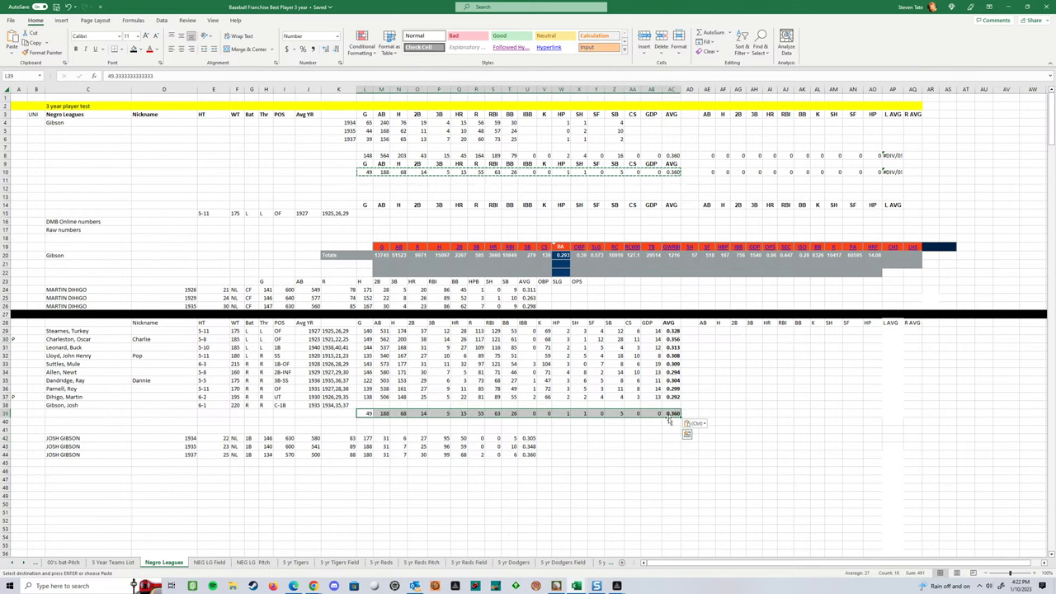
{"action": "left_click", "coordinate": [651, 438]}
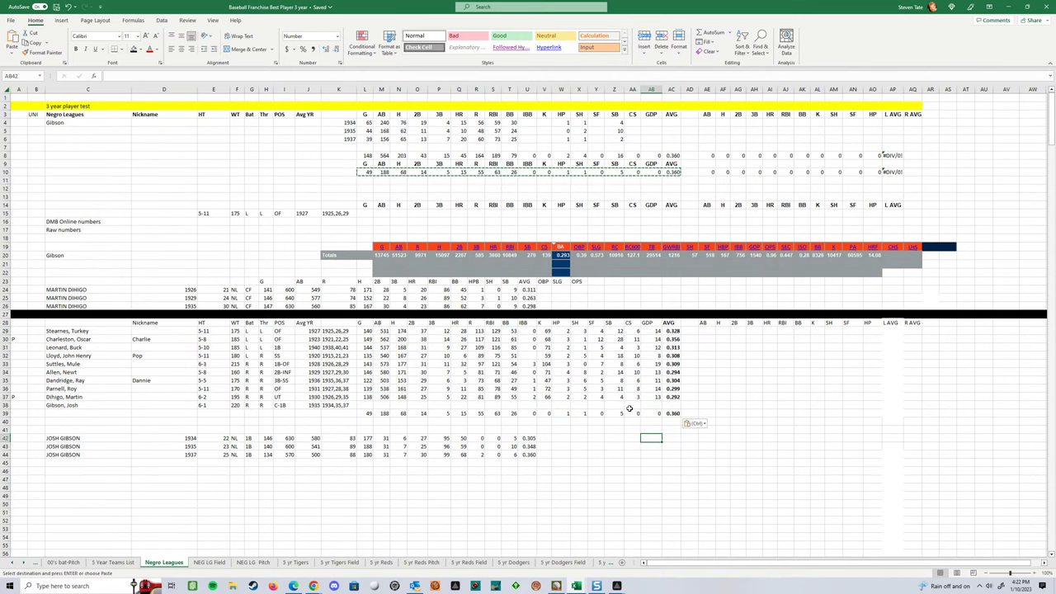
{"action": "left_click", "coordinate": [344, 139]}
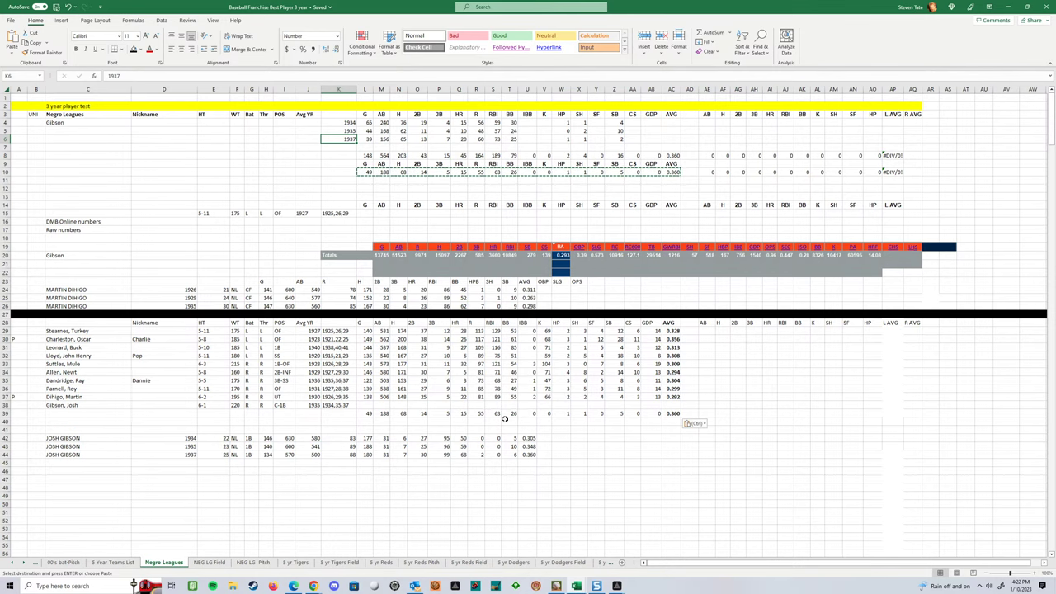
{"action": "left_click", "coordinate": [689, 446]}
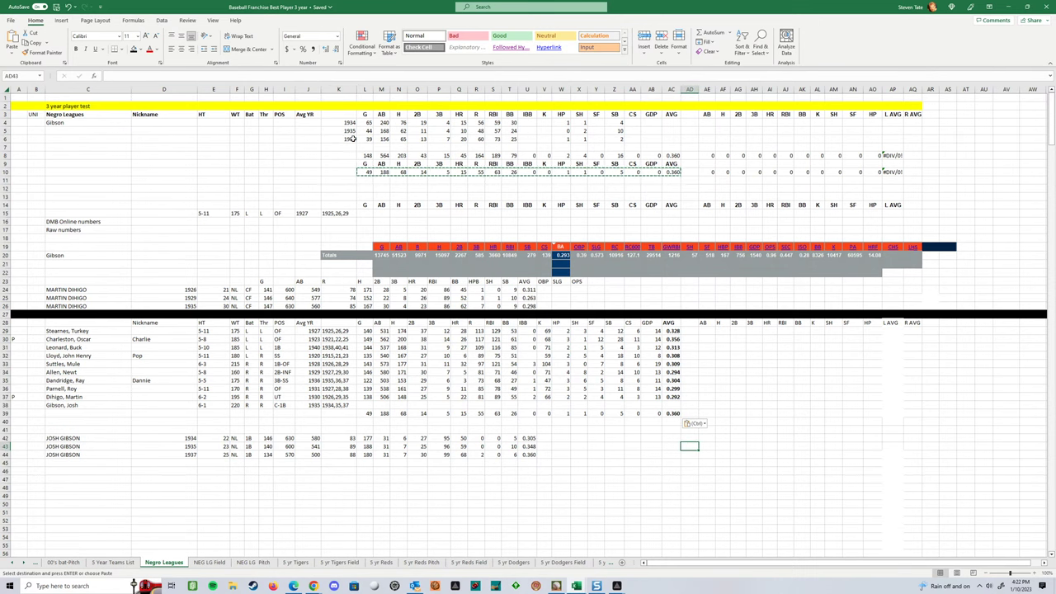
{"action": "left_click", "coordinate": [174, 440]}
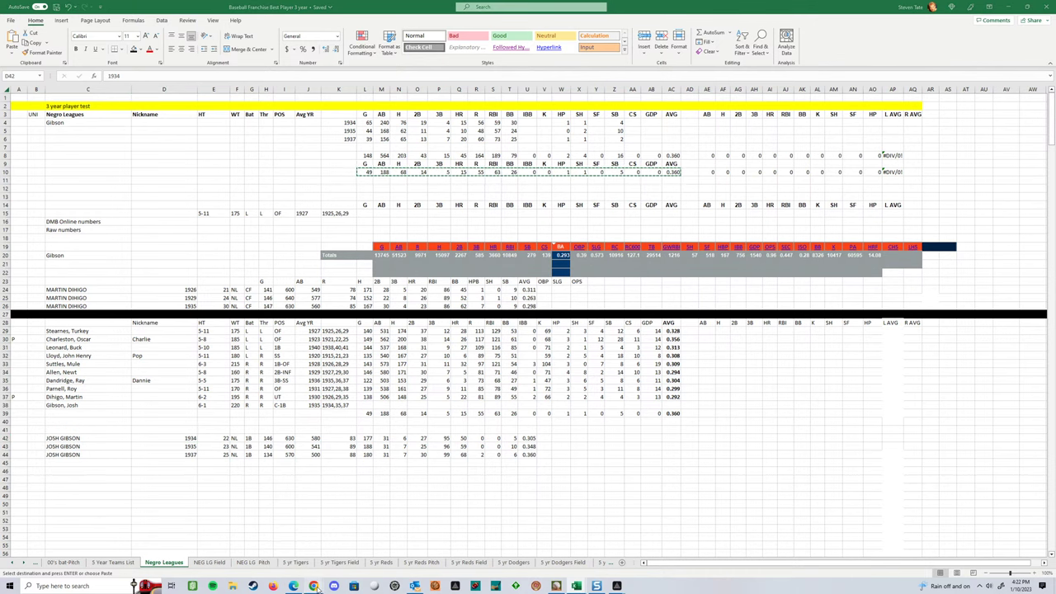
Step: Switch to the browser window with the article introducing translated traditional stats for Negro Leagues hitters and return to its beginning
{"action": "mouse_move", "coordinate": [313, 586]}
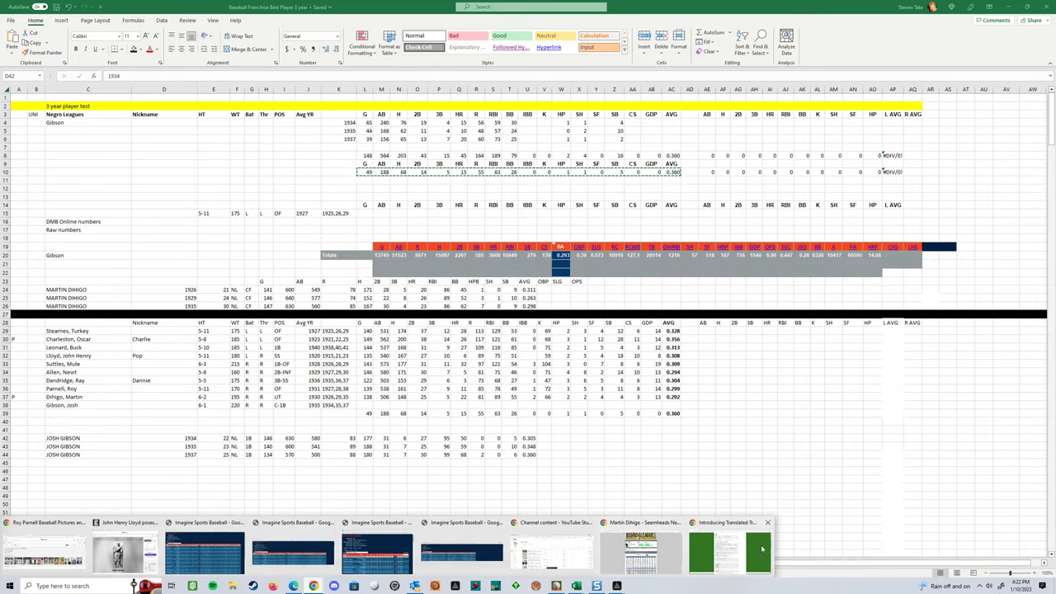
{"action": "left_click", "coordinate": [731, 555]}
{"action": "scroll", "coordinate": [666, 231], "scroll_direction": "up", "scroll_amount": 6}
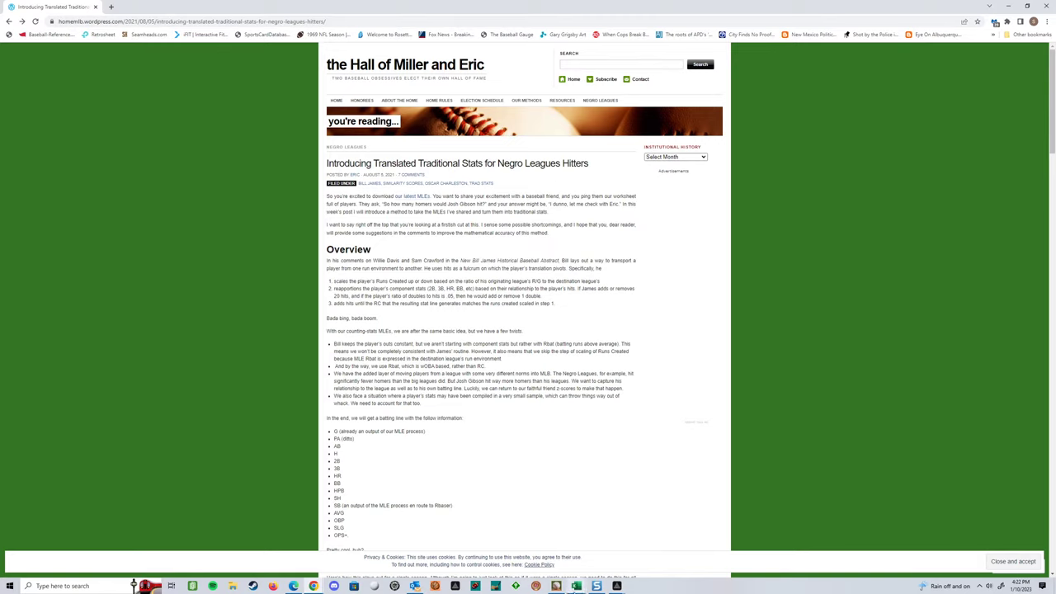
{"action": "mouse_move", "coordinate": [576, 587]}
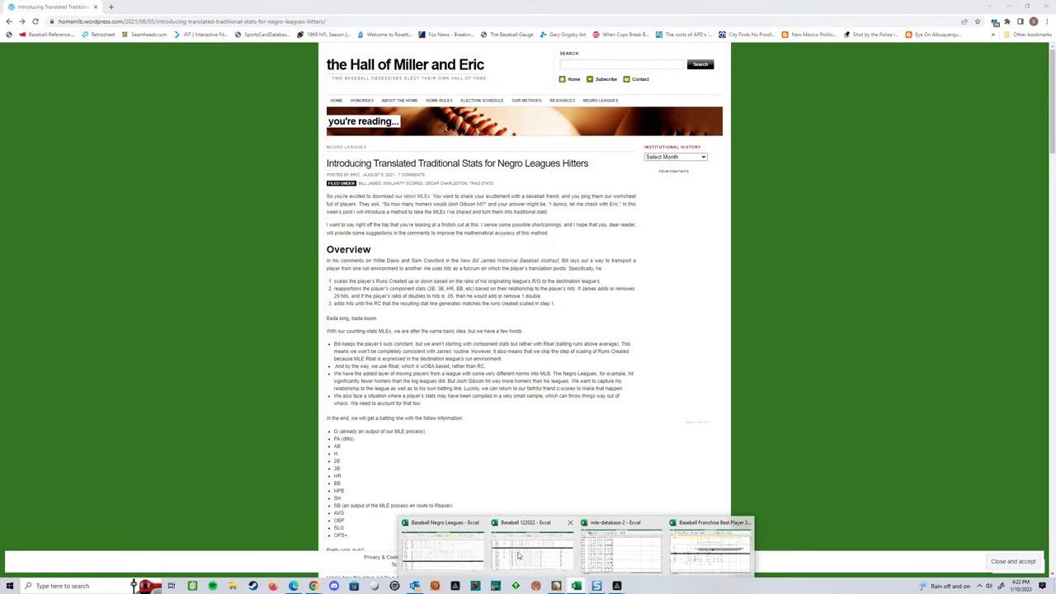
{"action": "mouse_move", "coordinate": [518, 555]}
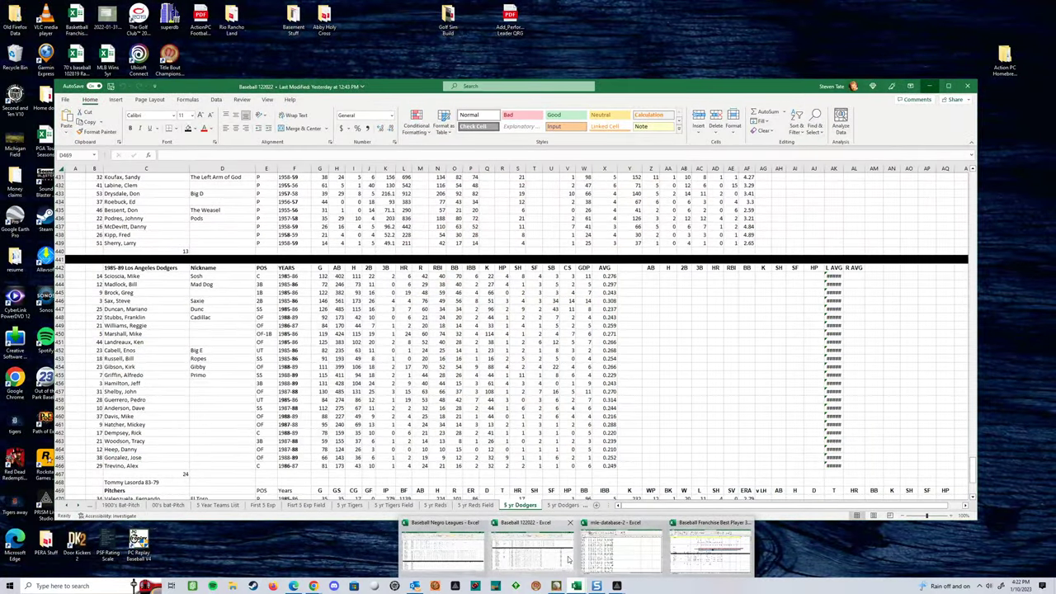
{"action": "left_click", "coordinate": [567, 560]}
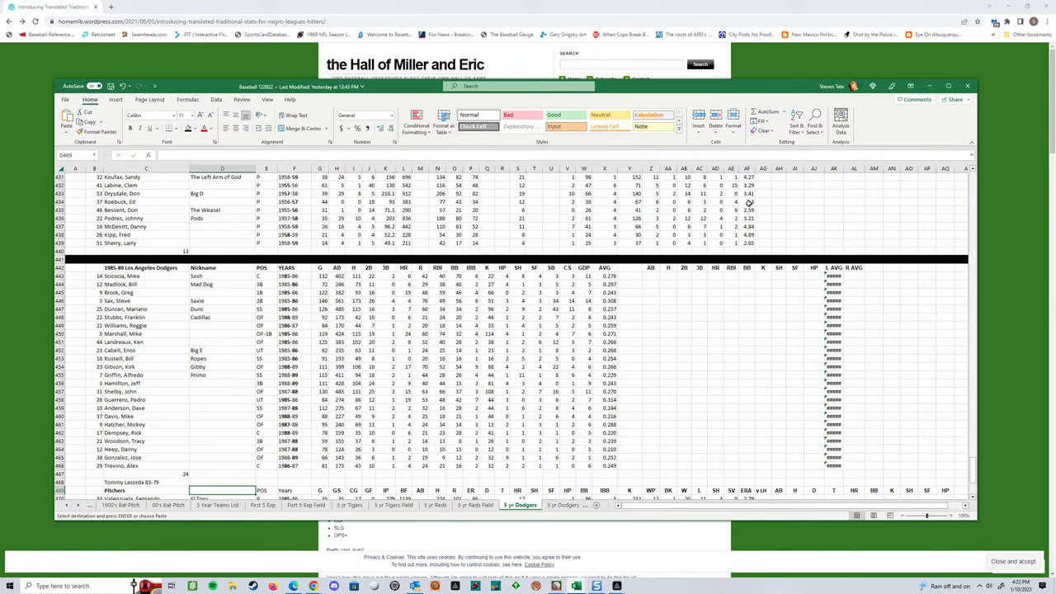
{"action": "left_click", "coordinate": [928, 85]}
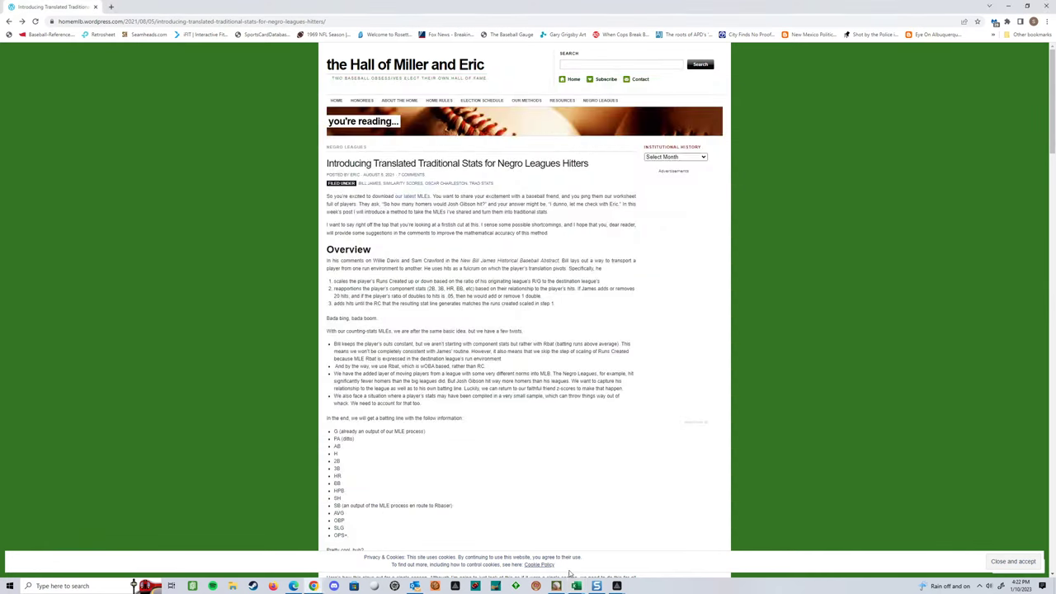
Step: Return to the Baseball Franchise Best Player 3 year workbook and examine Gibson's simulated Totals row and the three-year player test area
{"action": "mouse_move", "coordinate": [577, 587]}
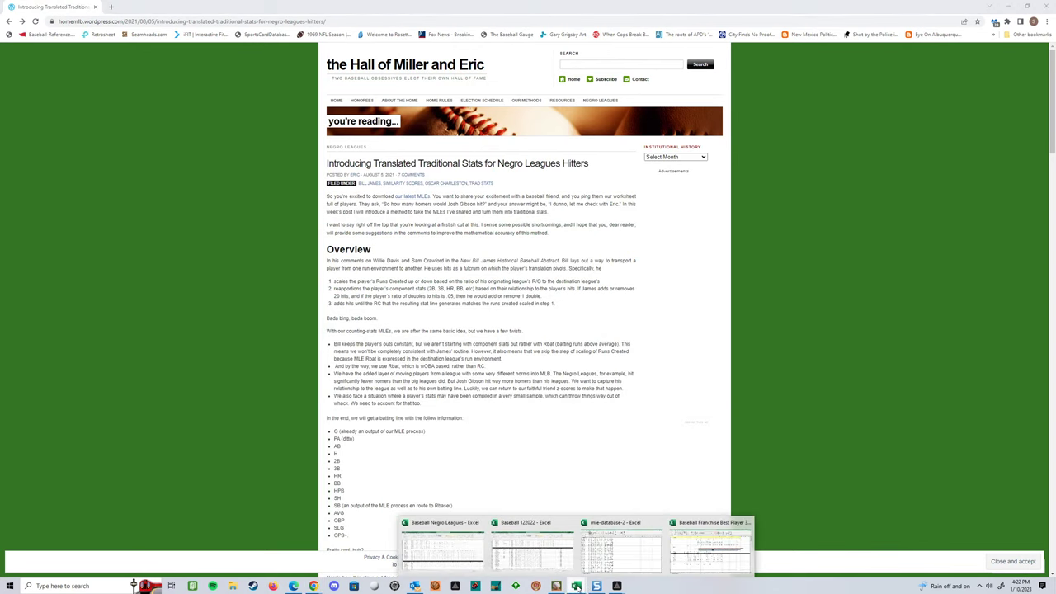
{"action": "left_click", "coordinate": [706, 546]}
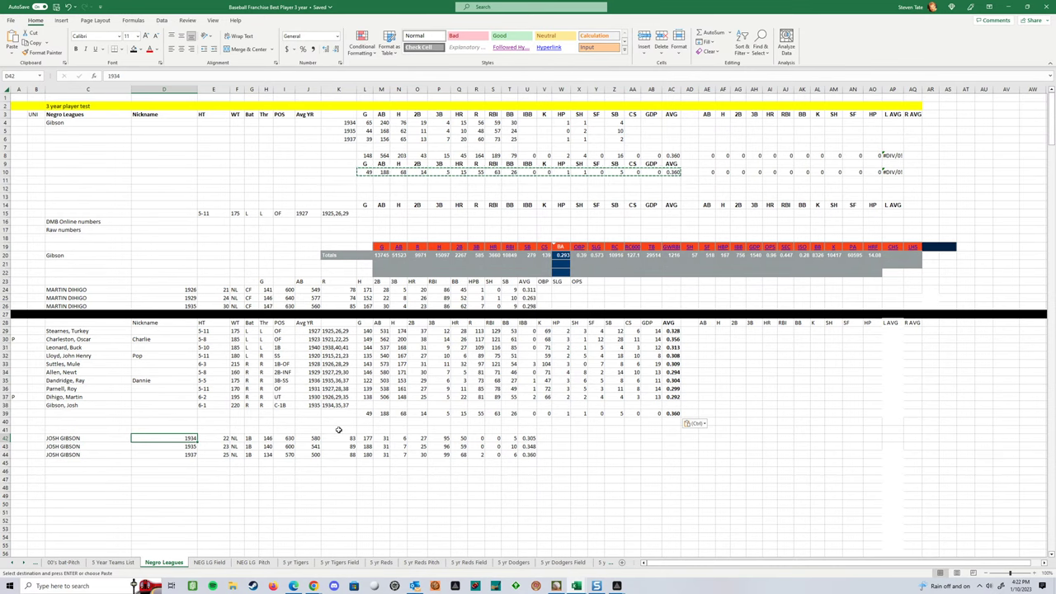
{"action": "left_click", "coordinate": [382, 257]}
{"action": "left_click_drag", "start_coordinate": [382, 257], "coordinate": [939, 256]}
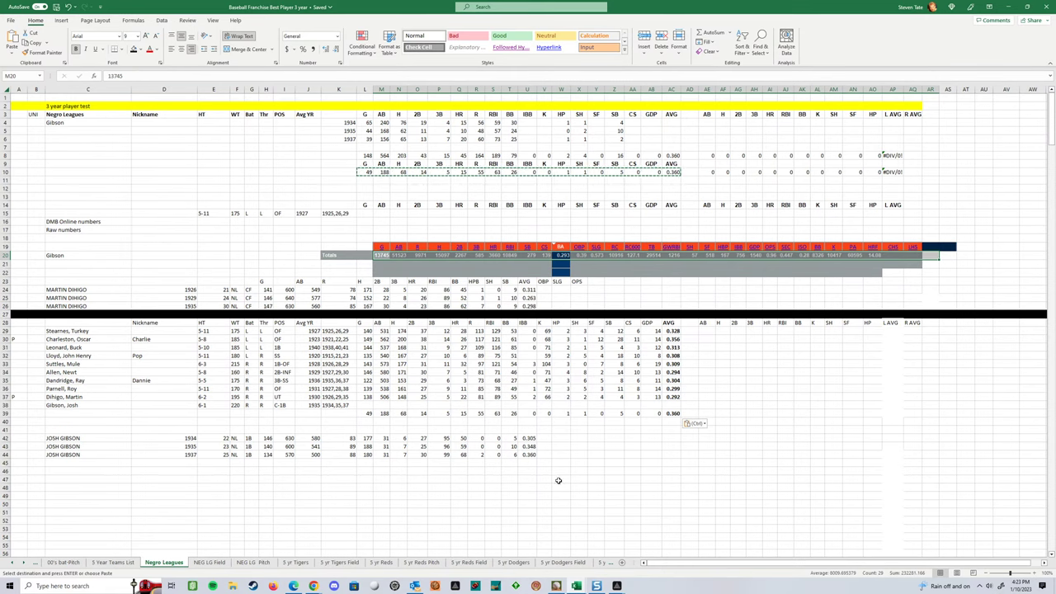
{"action": "left_click", "coordinate": [509, 478]}
{"action": "left_click", "coordinate": [278, 164]}
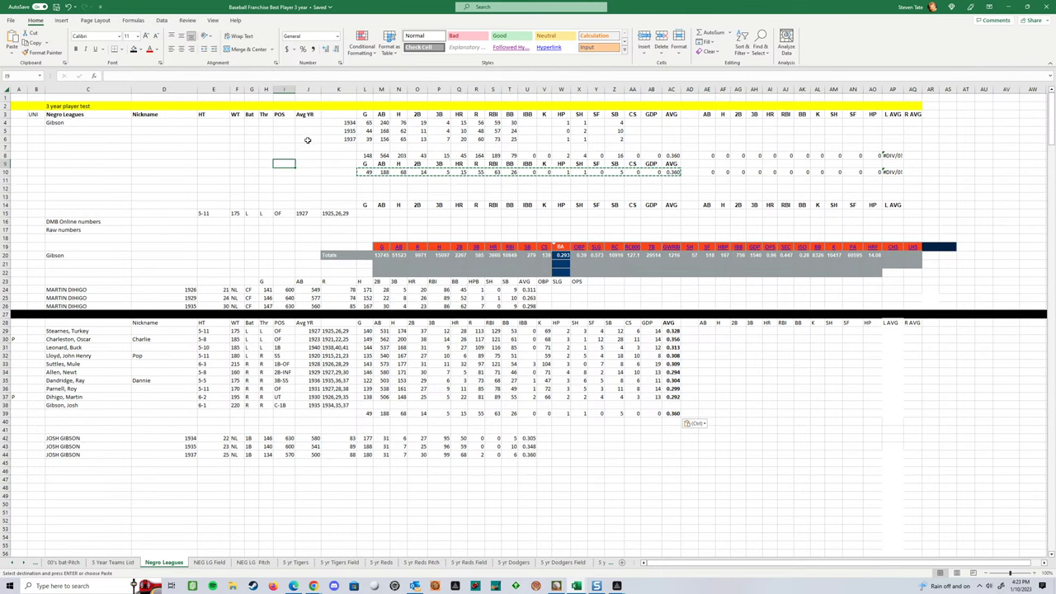
{"action": "left_click", "coordinate": [576, 503]}
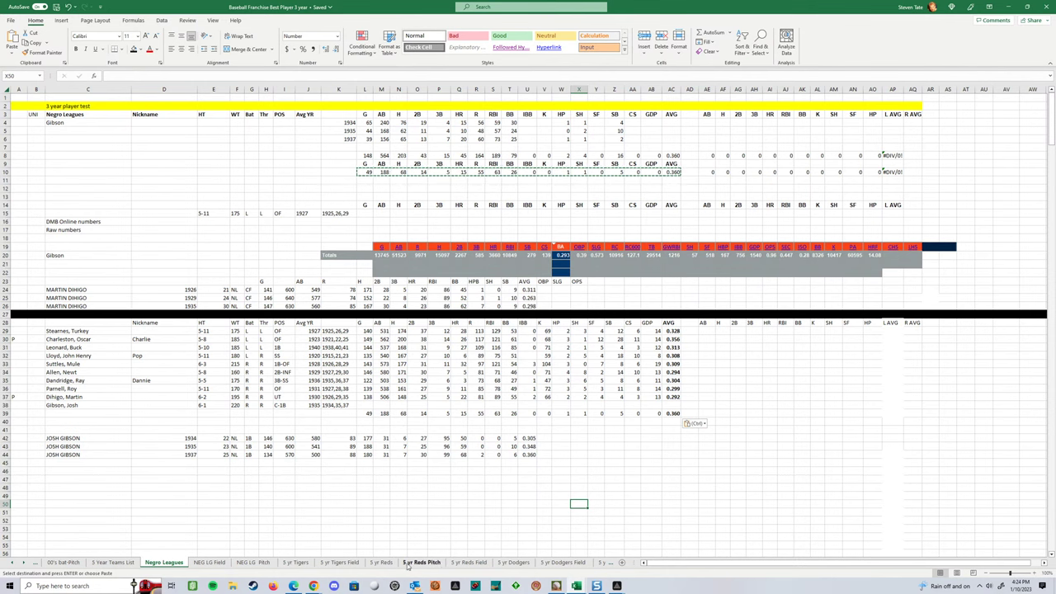
Step: View the 5 yr Reds sheet and check the average year and batting line for Edd Roush
{"action": "left_click", "coordinate": [381, 562]}
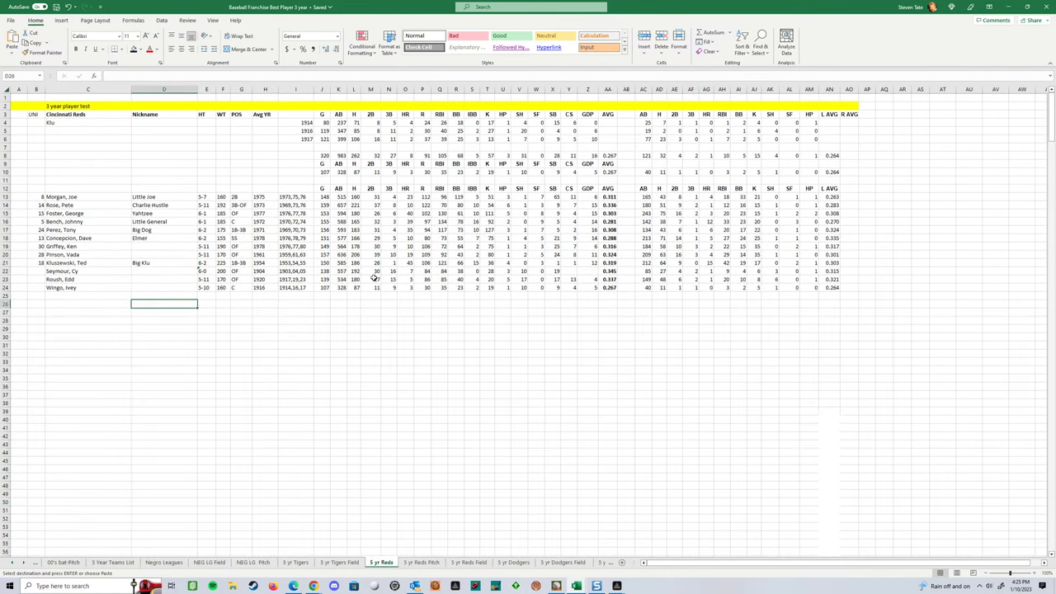
{"action": "left_click", "coordinate": [263, 278]}
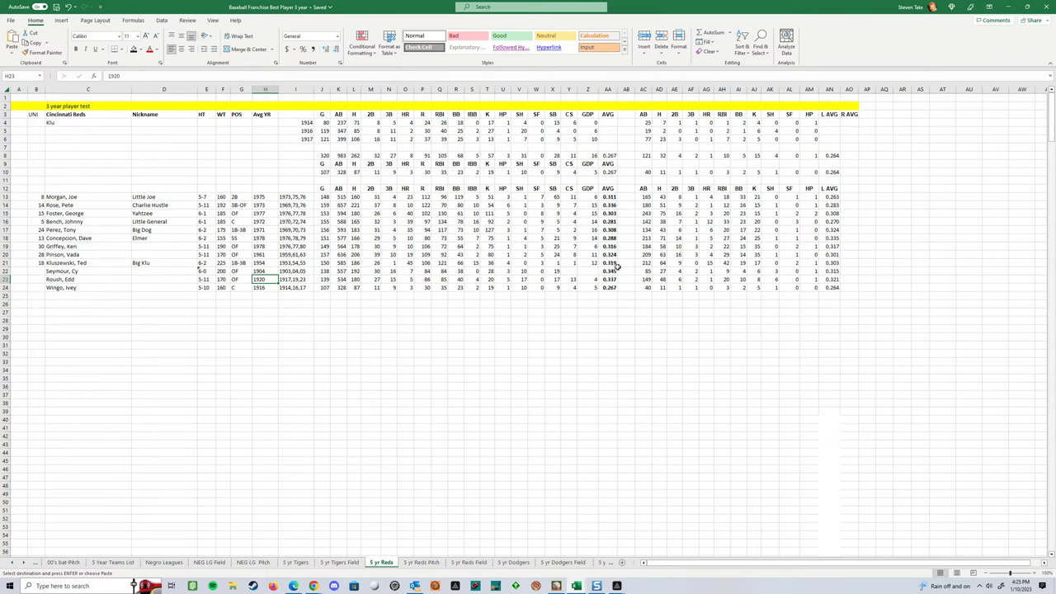
{"action": "left_click", "coordinate": [520, 344]}
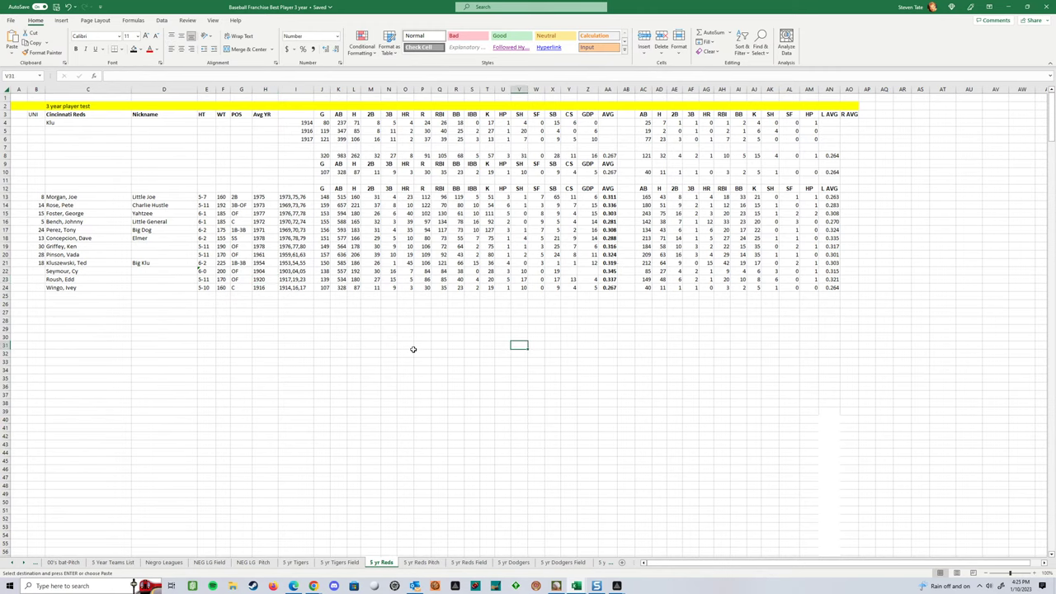
Step: Minimize the workbook, download the latest MLEs spreadsheet linked in the browser article, and open the downloaded file
{"action": "left_click", "coordinate": [1010, 8]}
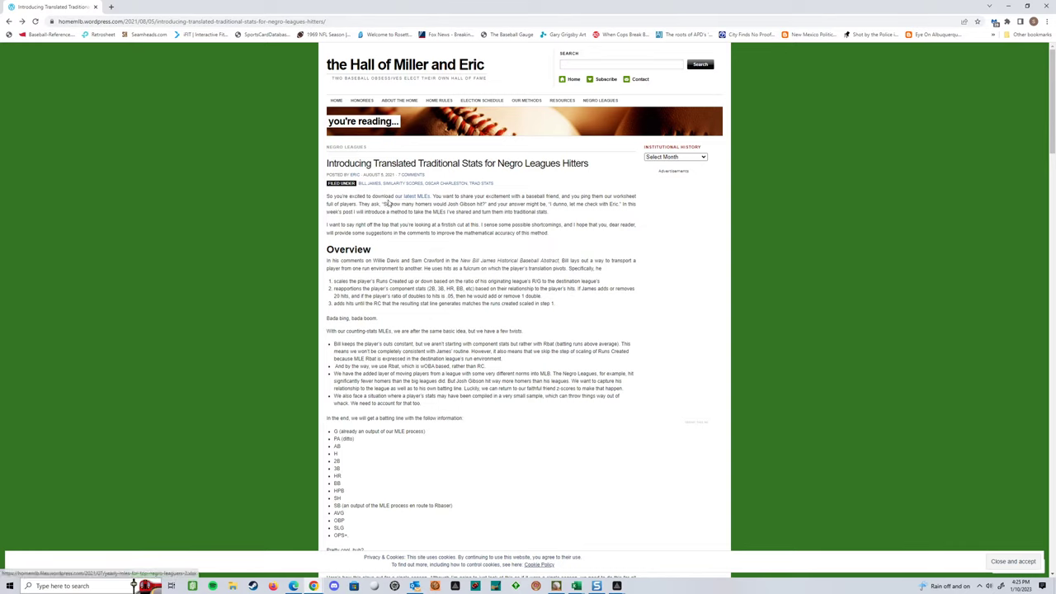
{"action": "left_click", "coordinate": [416, 196]}
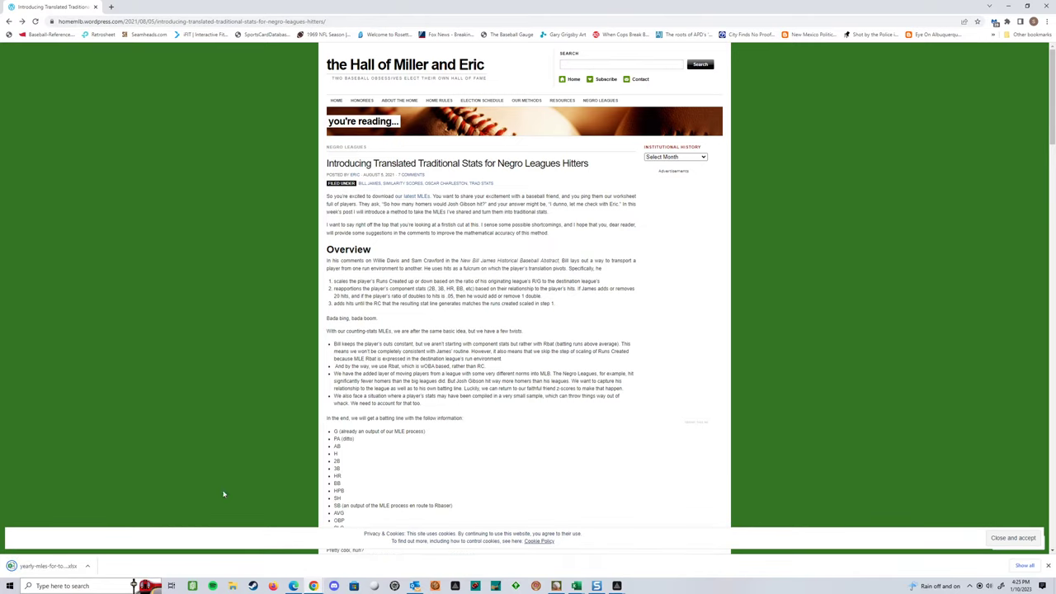
{"action": "left_click", "coordinate": [87, 567]}
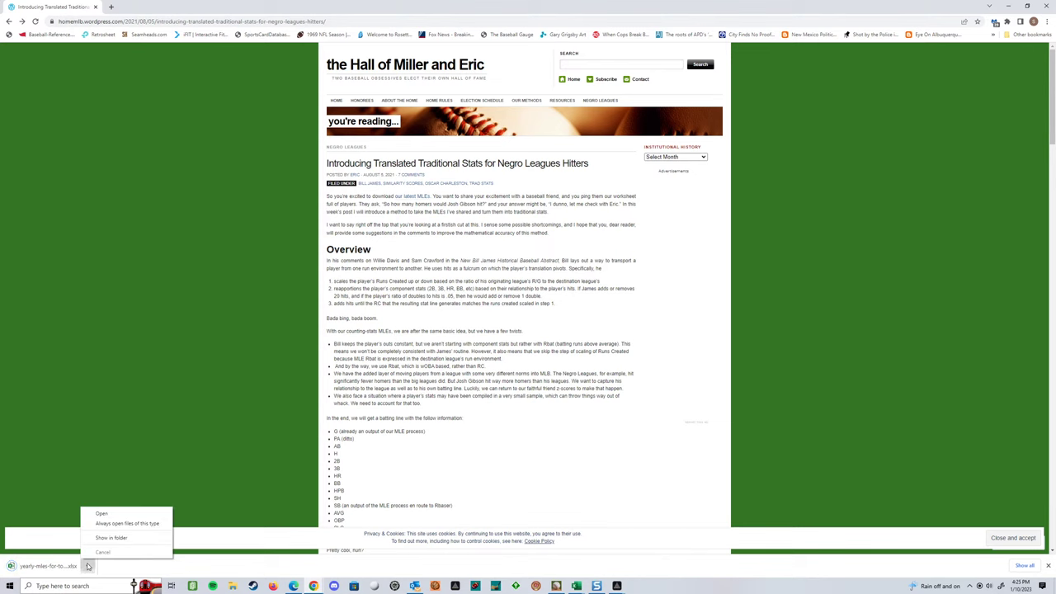
{"action": "left_click", "coordinate": [101, 515]}
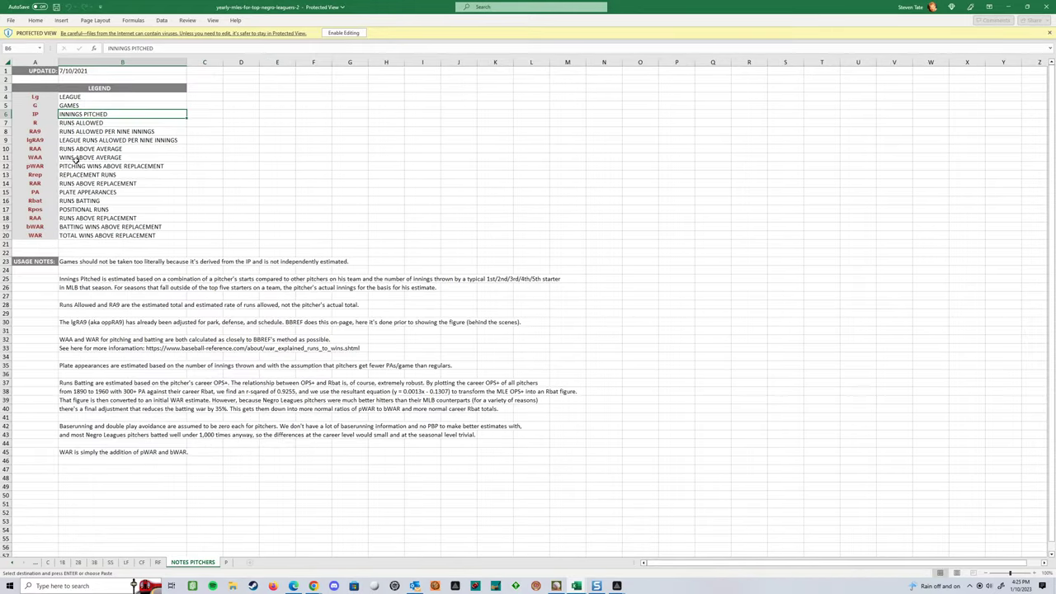
Step: Look through the yearly MLE tables for catchers, first basemen and second basemen
{"action": "left_click", "coordinate": [45, 565]}
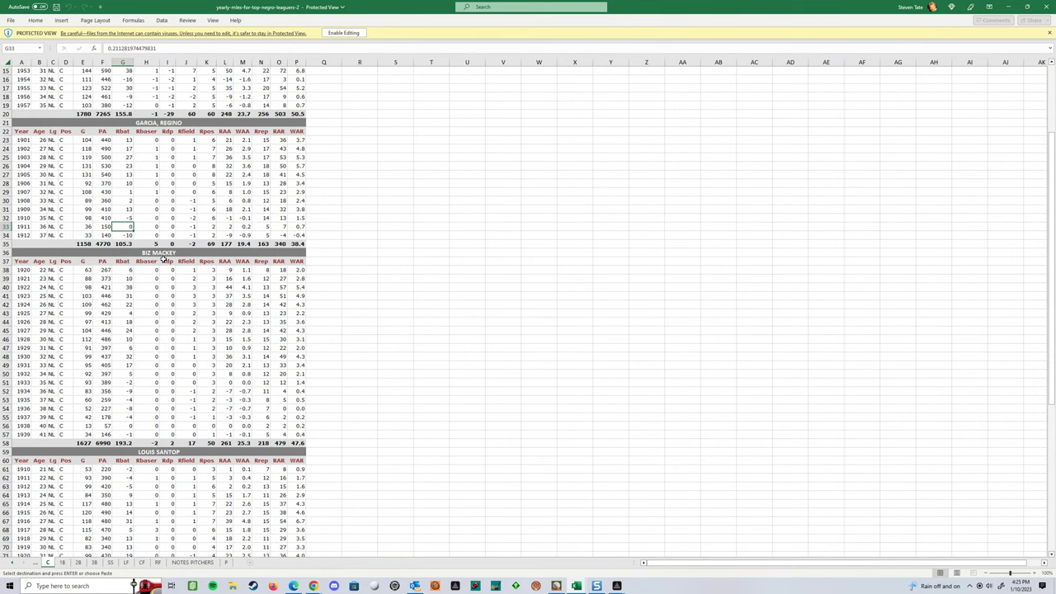
{"action": "scroll", "coordinate": [190, 260], "scroll_direction": "up", "scroll_amount": 2}
{"action": "scroll", "coordinate": [190, 260], "scroll_direction": "down", "scroll_amount": 2}
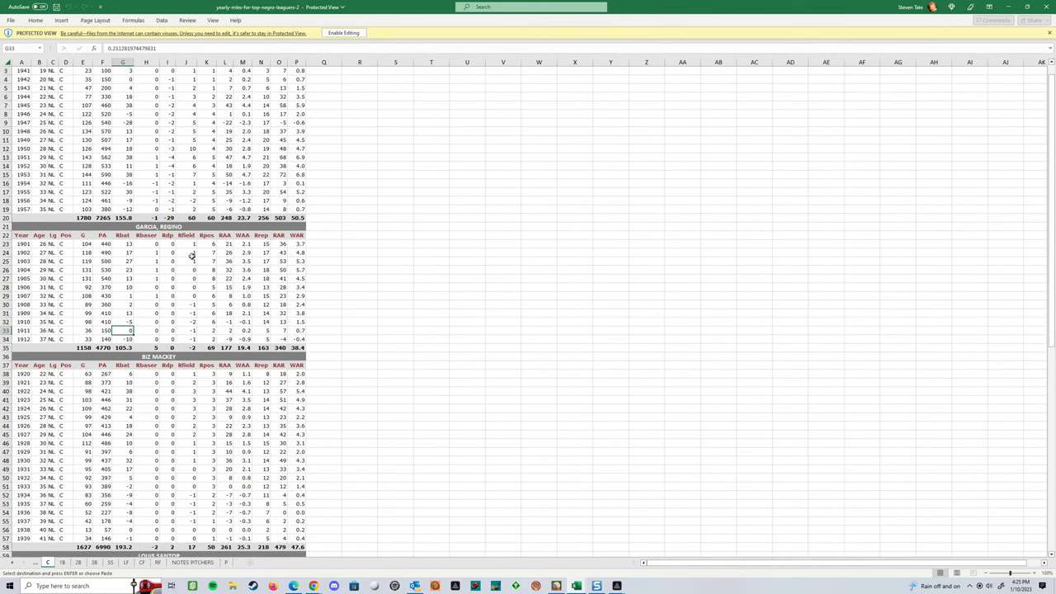
{"action": "left_click", "coordinate": [69, 566]}
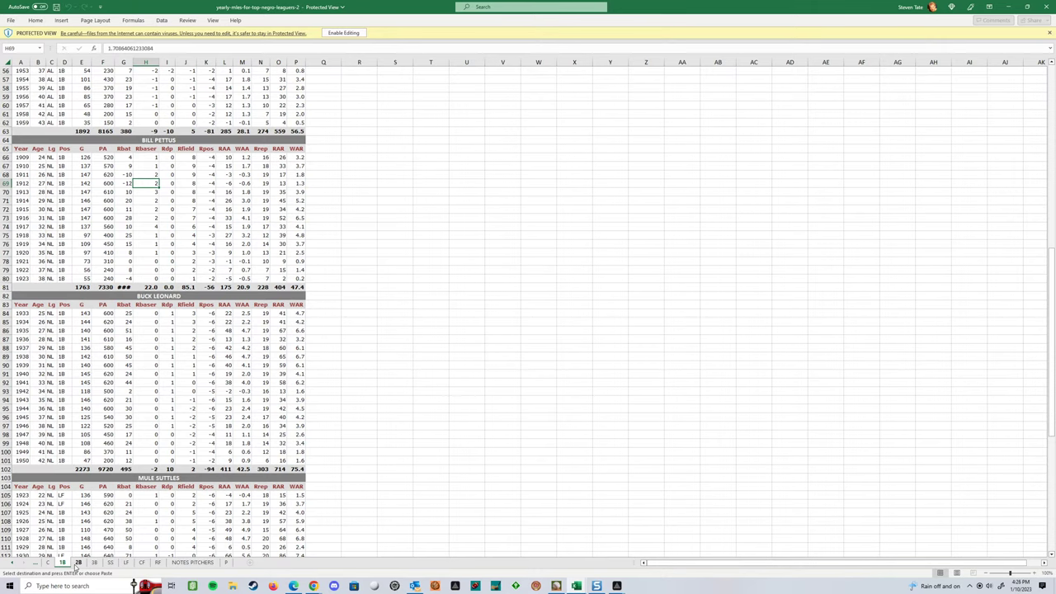
{"action": "left_click", "coordinate": [78, 562]}
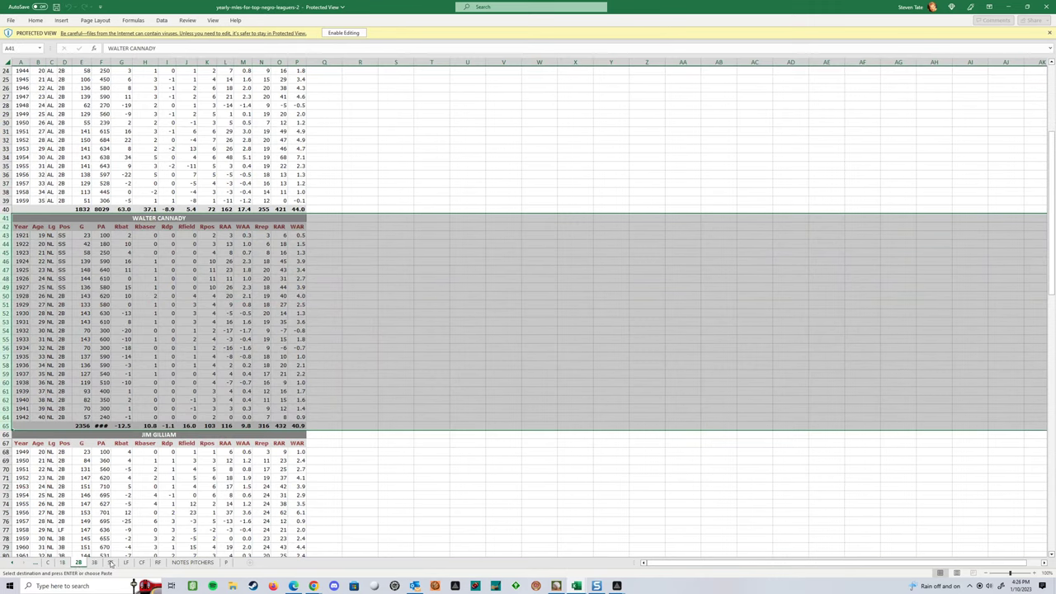
Step: Read the legend and usage notes for pitchers, and open the NOTES HITTERS sheet to read those for hitters
{"action": "left_click", "coordinate": [192, 562]}
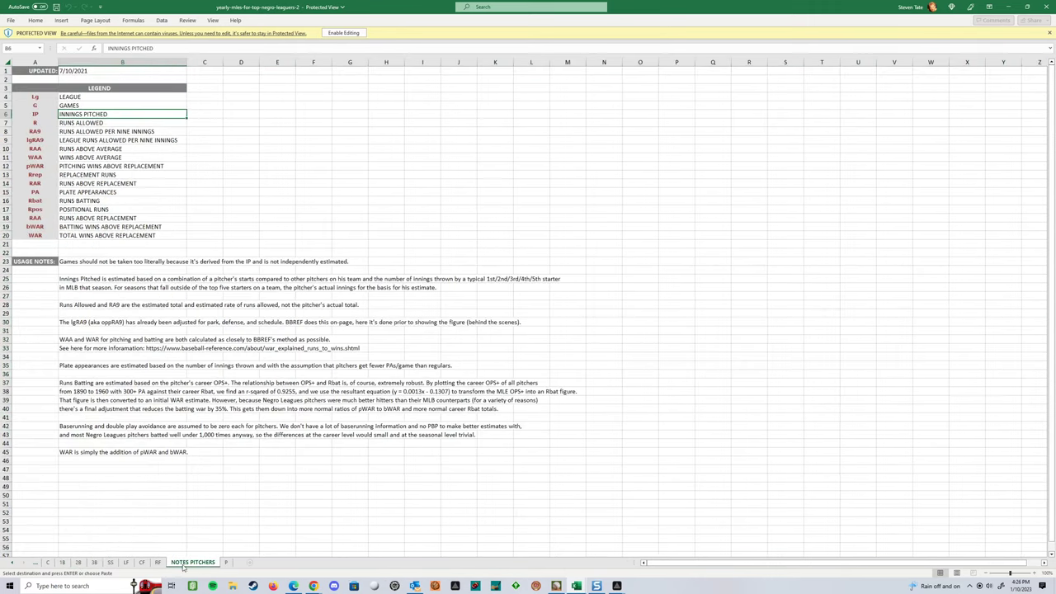
{"action": "left_click", "coordinate": [11, 562]}
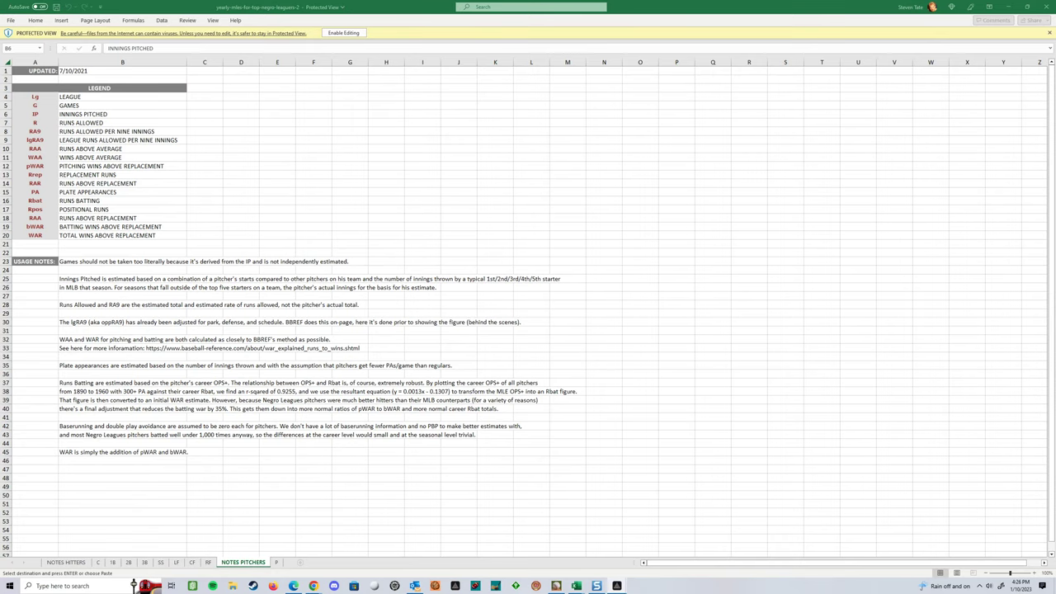
{"action": "left_click", "coordinate": [349, 36]}
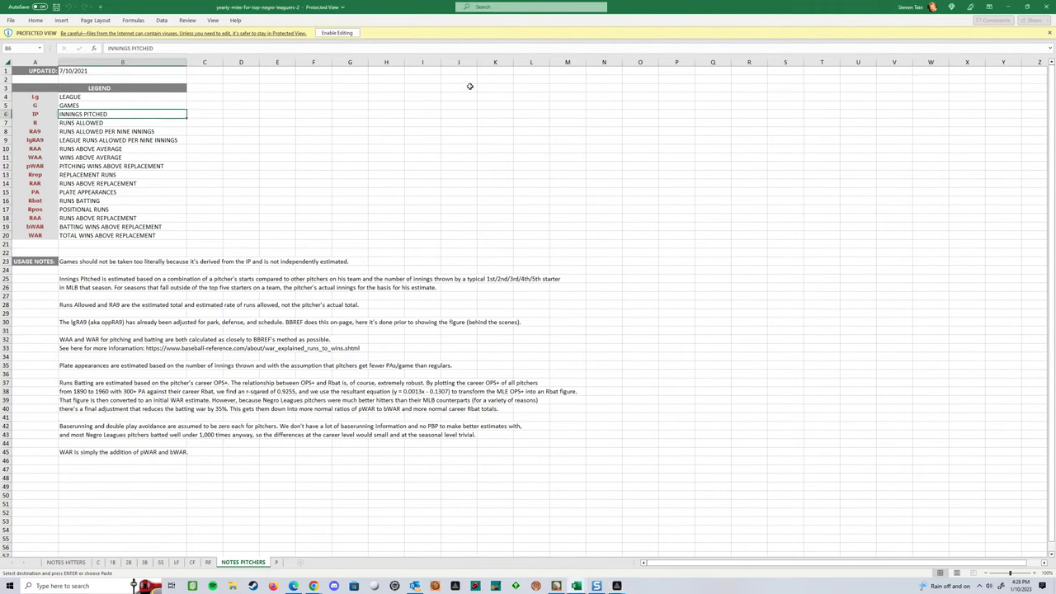
{"action": "left_click", "coordinate": [79, 564]}
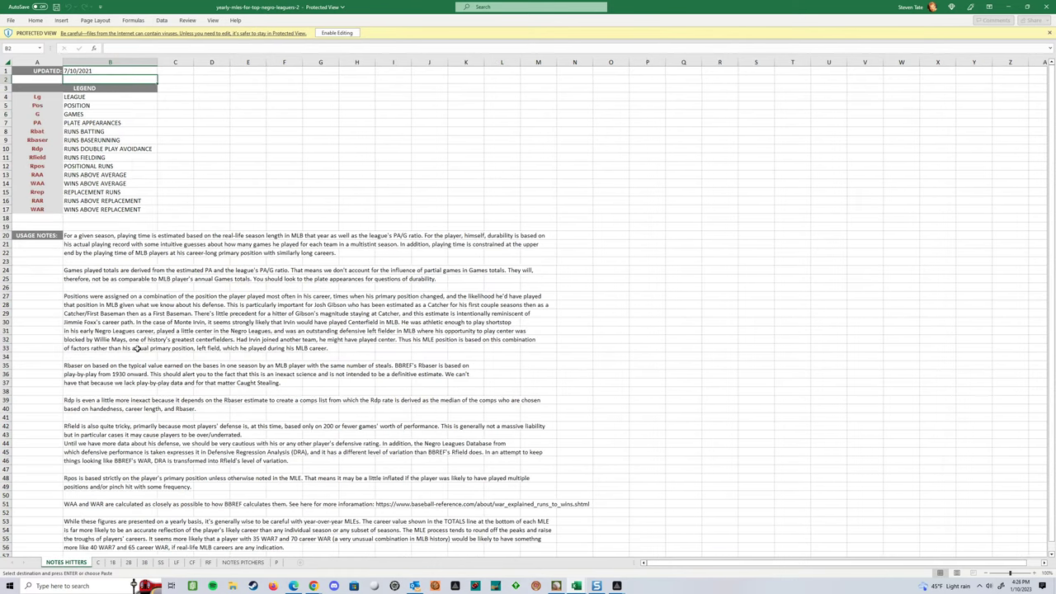
Step: Return to the NOTES PITCHERS sheet, and open the README sheet of the mle-database-2 workbook
{"action": "left_click", "coordinate": [243, 563]}
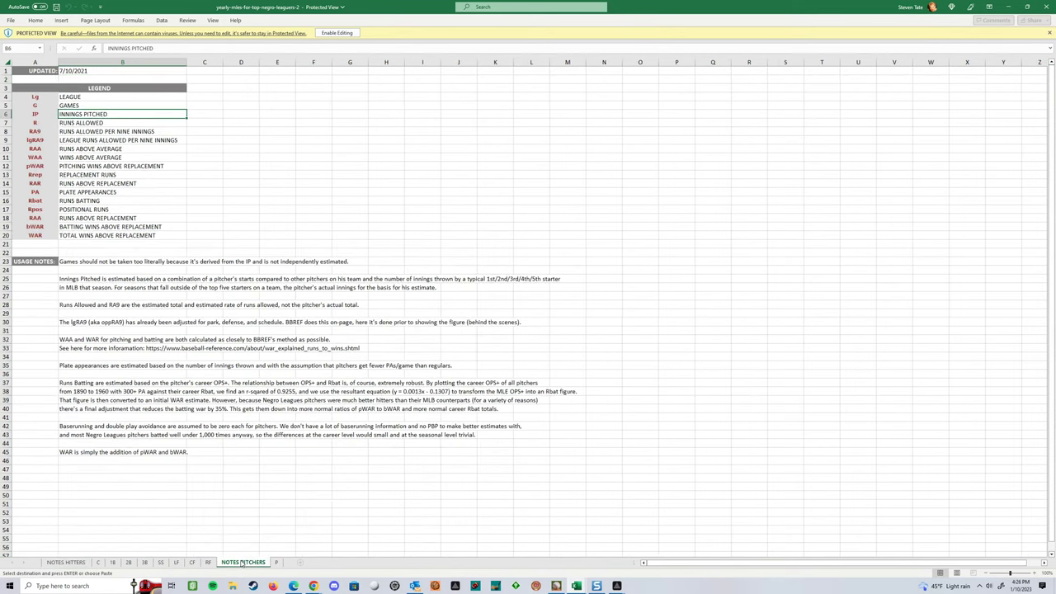
{"action": "mouse_move", "coordinate": [576, 584]}
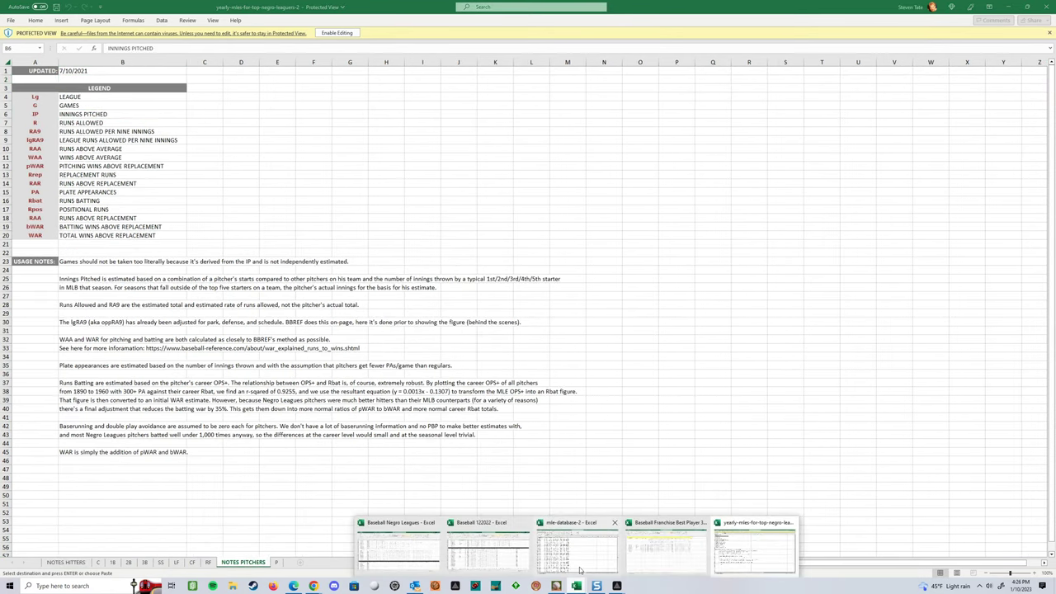
{"action": "left_click", "coordinate": [584, 557]}
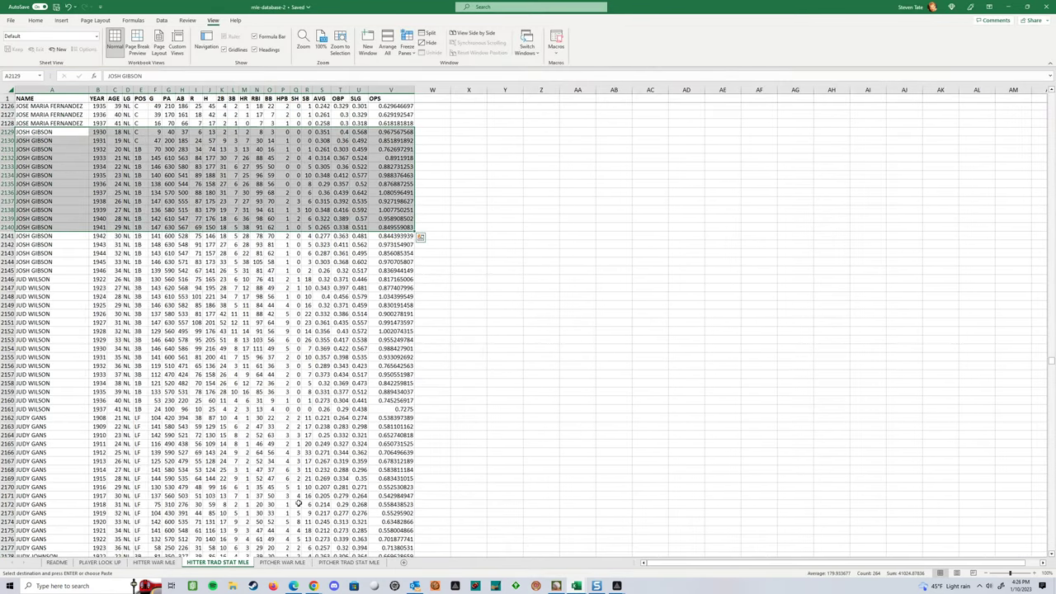
{"action": "left_click", "coordinate": [59, 563]}
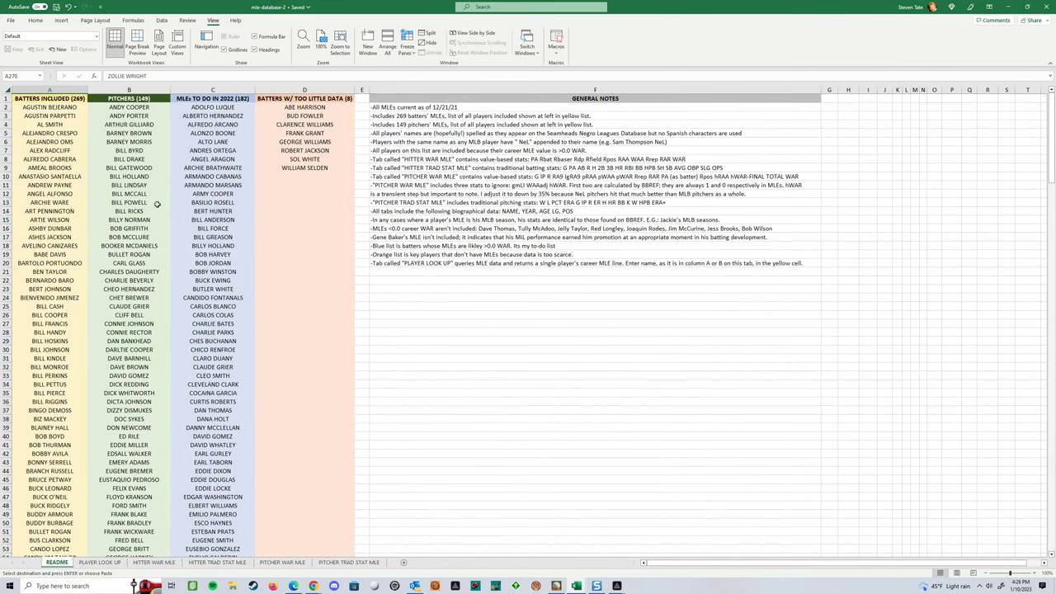
Step: Read the README general notes and look through the lists of included batters, pitchers, MLEs to do in 2022 and batters with too little data
{"action": "left_click", "coordinate": [202, 98]}
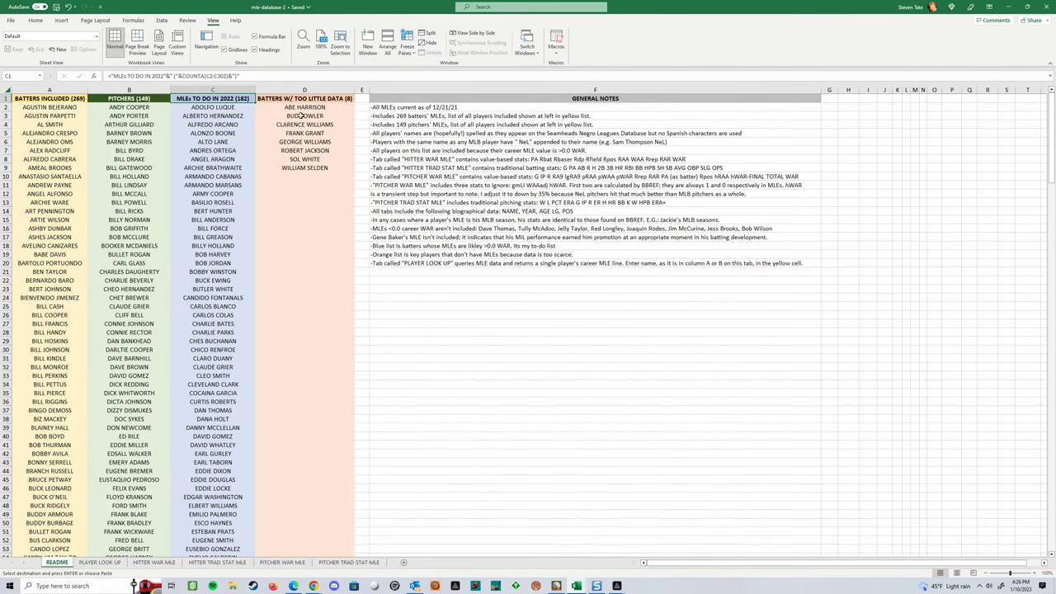
{"action": "left_click", "coordinate": [321, 106]}
{"action": "left_click", "coordinate": [320, 98]}
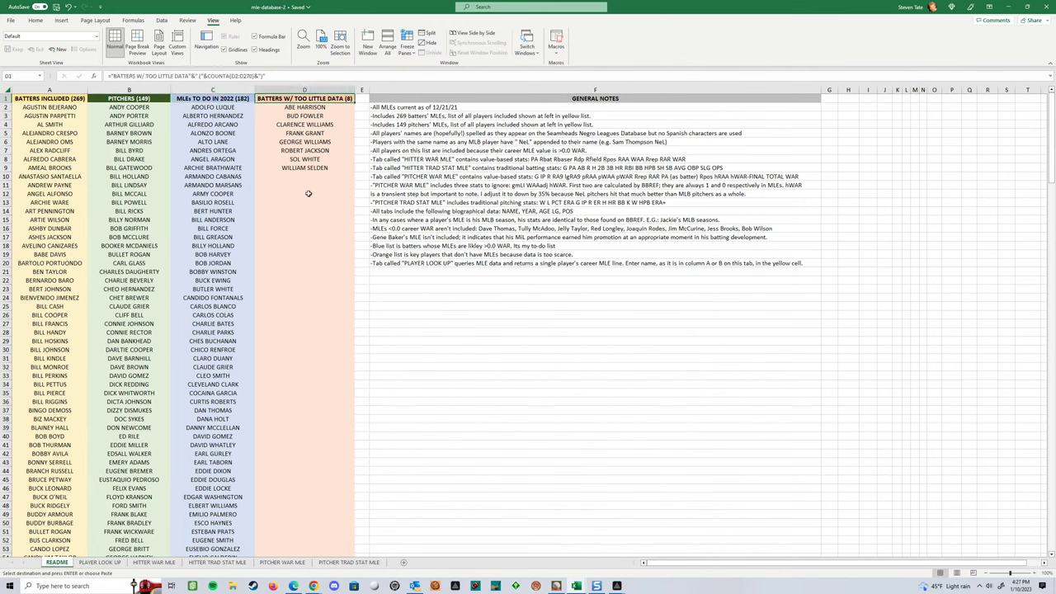
{"action": "left_click", "coordinate": [453, 281]}
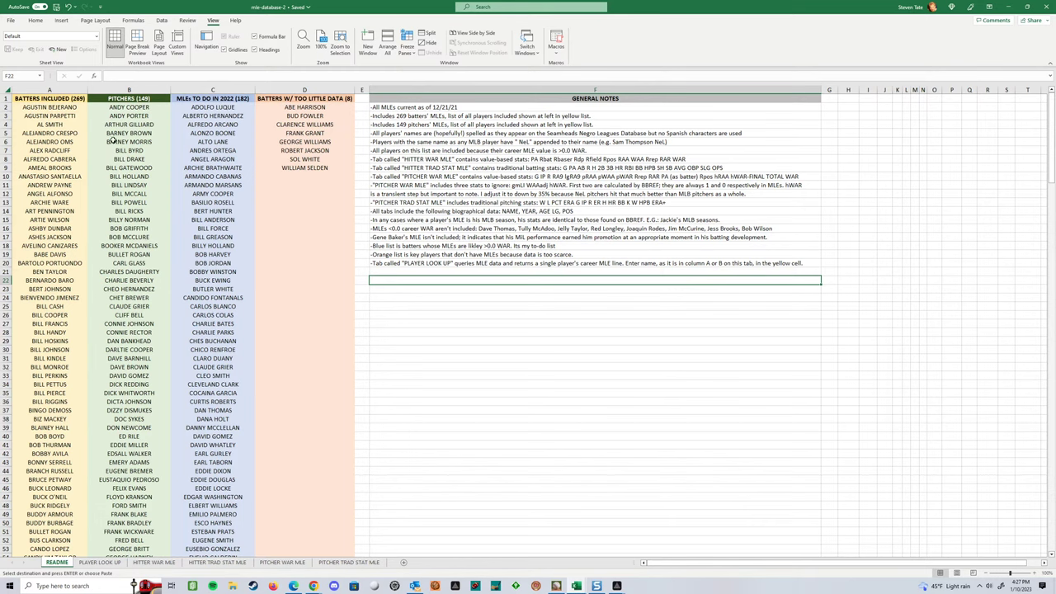
{"action": "left_click", "coordinate": [247, 98]}
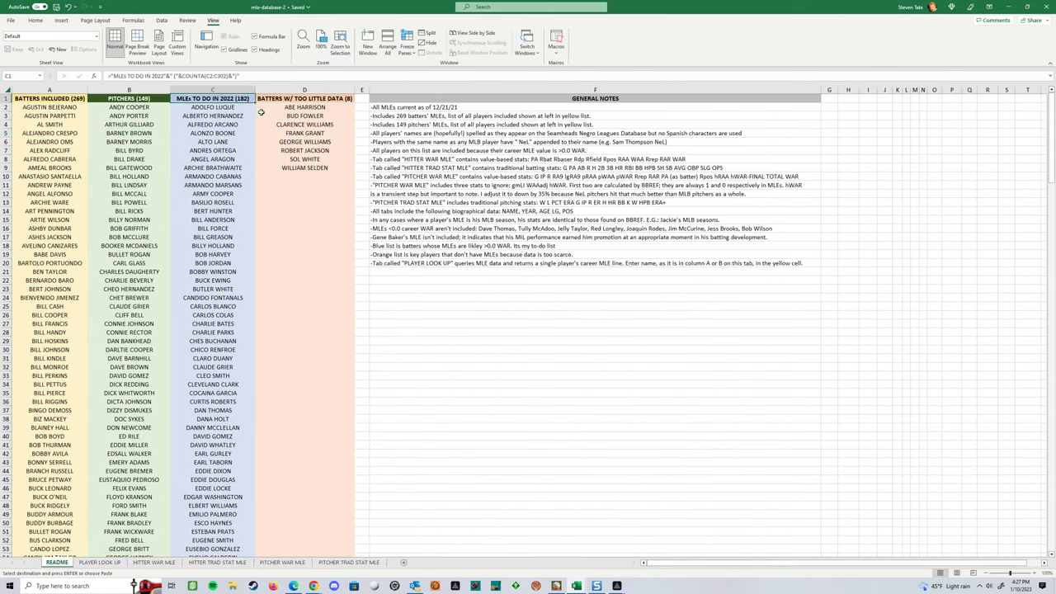
{"action": "left_click", "coordinate": [84, 109]}
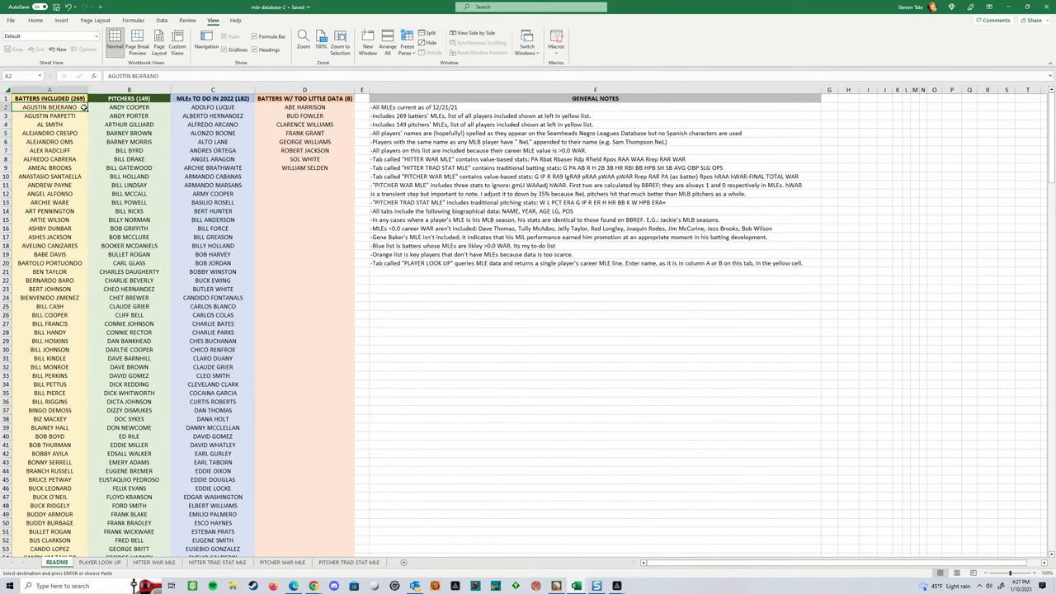
{"action": "left_click", "coordinate": [204, 107]}
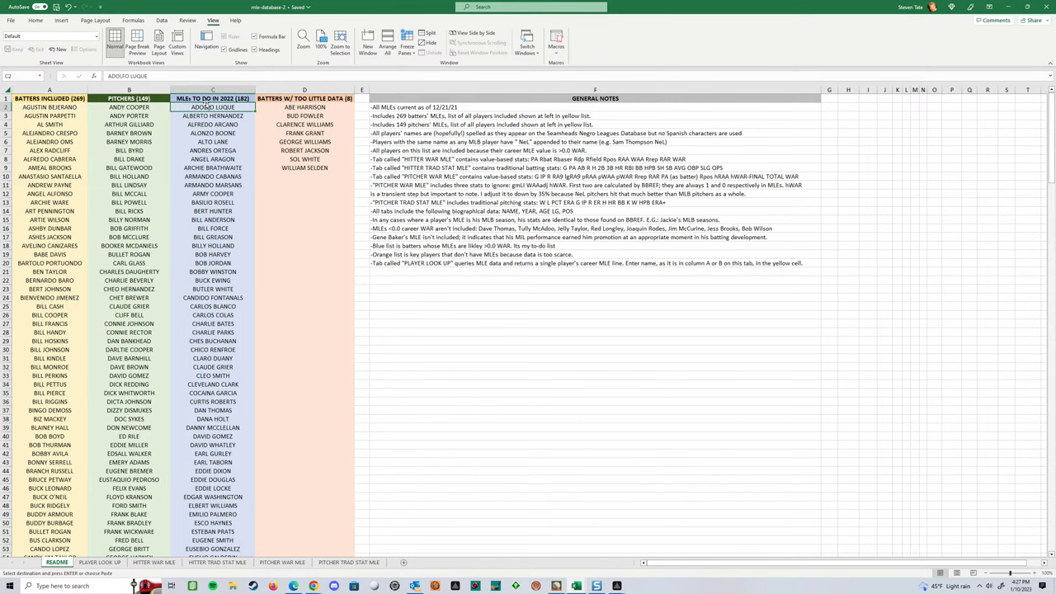
{"action": "left_click", "coordinate": [209, 185]}
{"action": "left_click", "coordinate": [155, 213]}
{"action": "scroll", "coordinate": [159, 232], "scroll_direction": "down", "scroll_amount": 3}
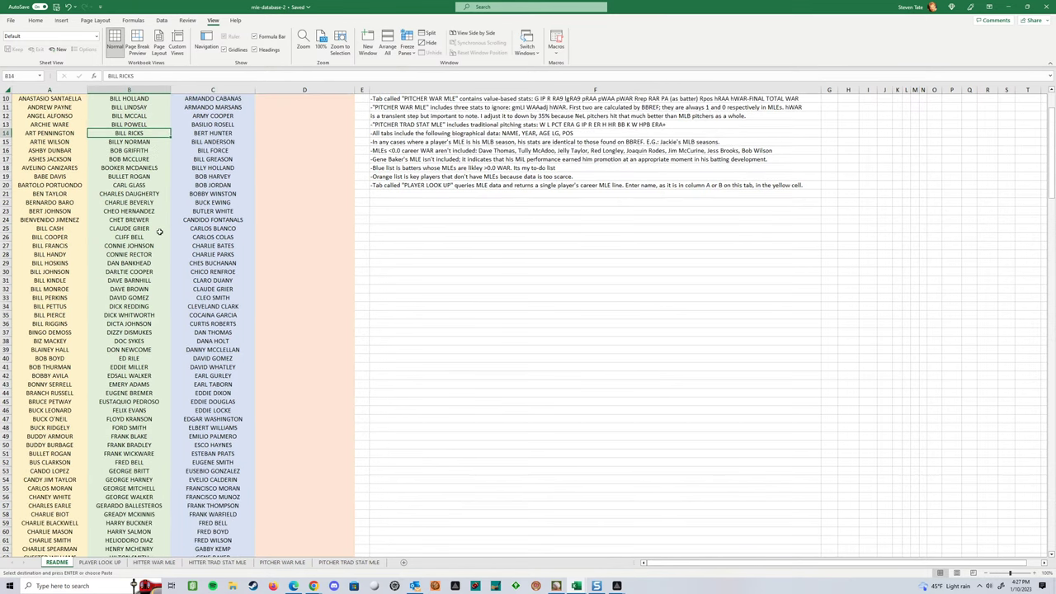
{"action": "scroll", "coordinate": [159, 231], "scroll_direction": "up", "scroll_amount": 3}
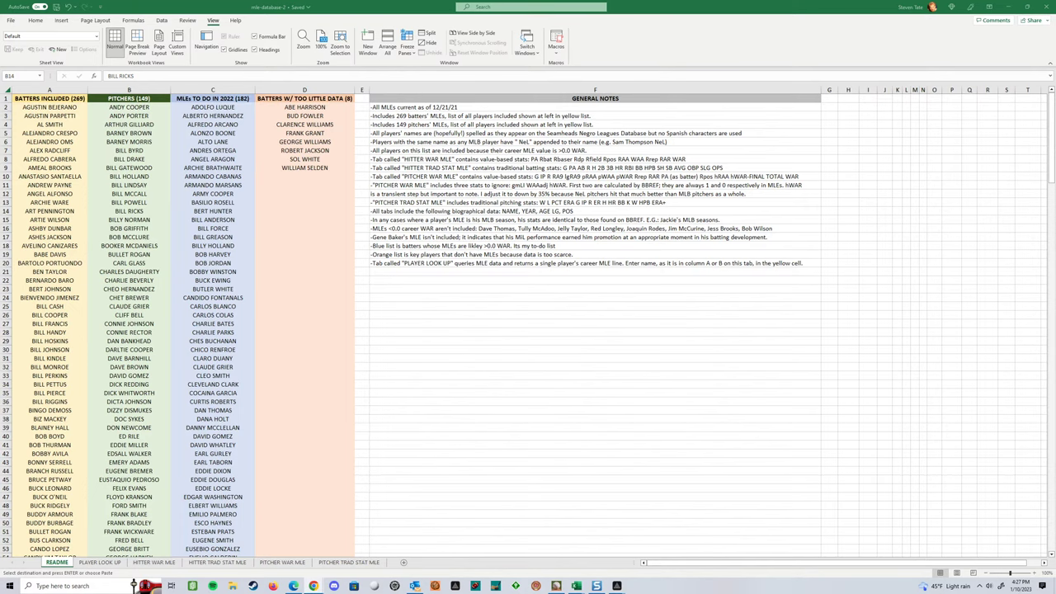
Step: Minimize both workbooks and open the Seamheads Negro Leagues Database in a new browser tab
{"action": "left_click", "coordinate": [1008, 7]}
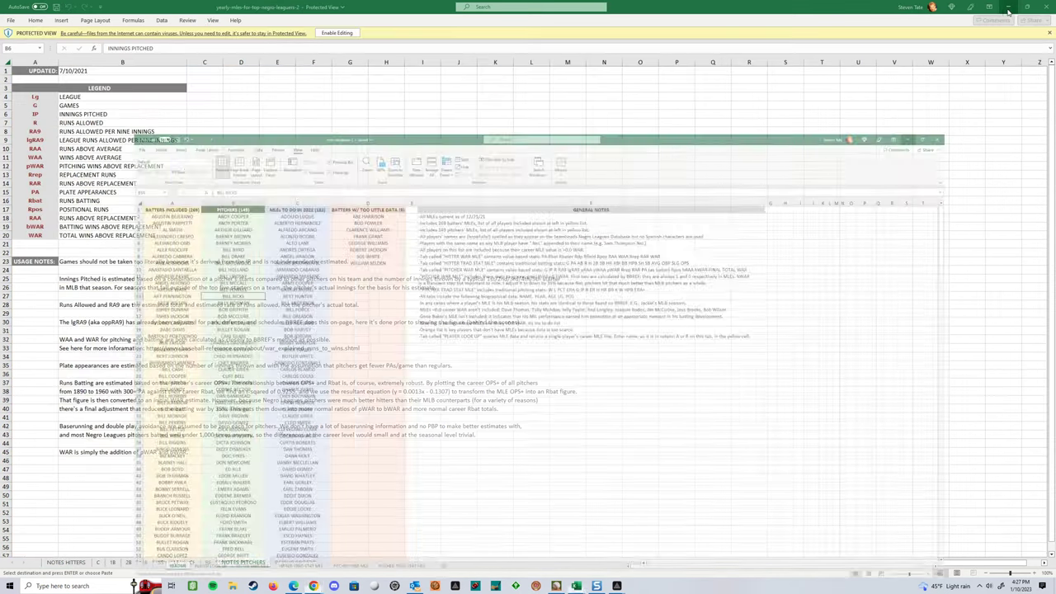
{"action": "left_click", "coordinate": [1008, 8]}
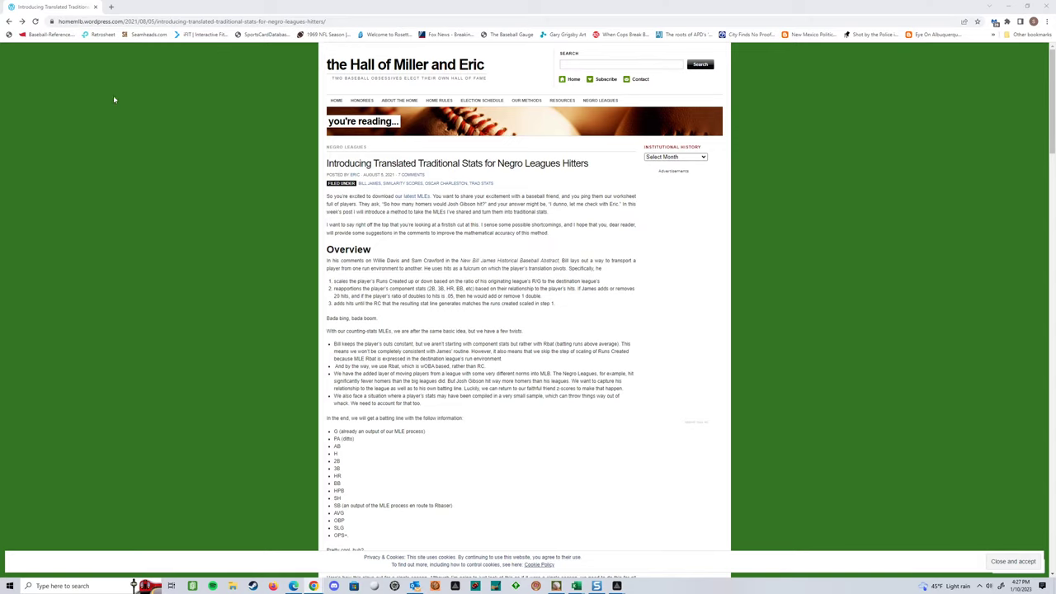
{"action": "left_click", "coordinate": [110, 6]}
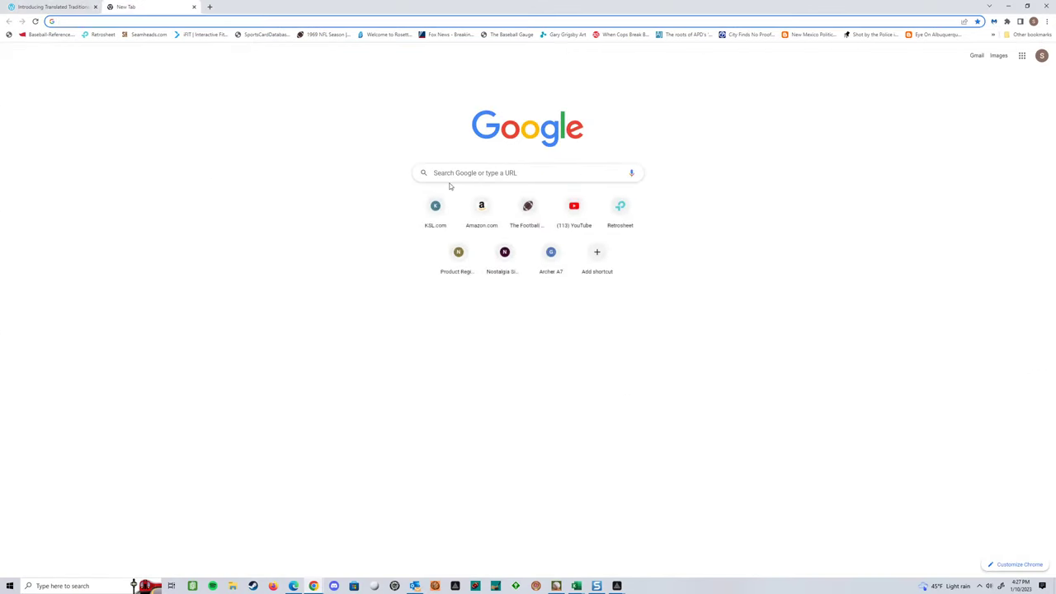
{"action": "left_click", "coordinate": [457, 172]}
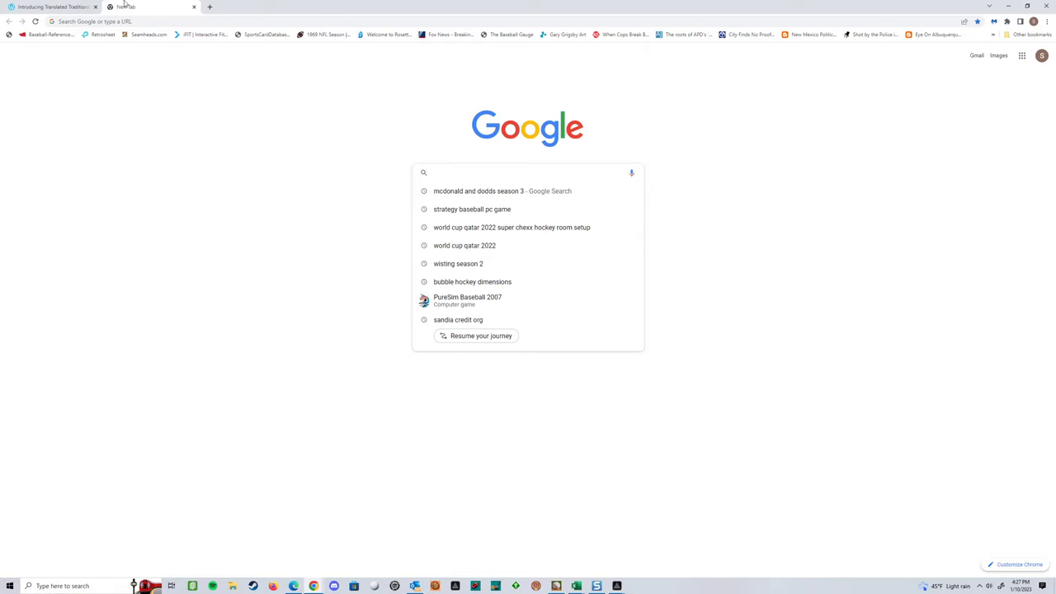
{"action": "left_click", "coordinate": [149, 35]}
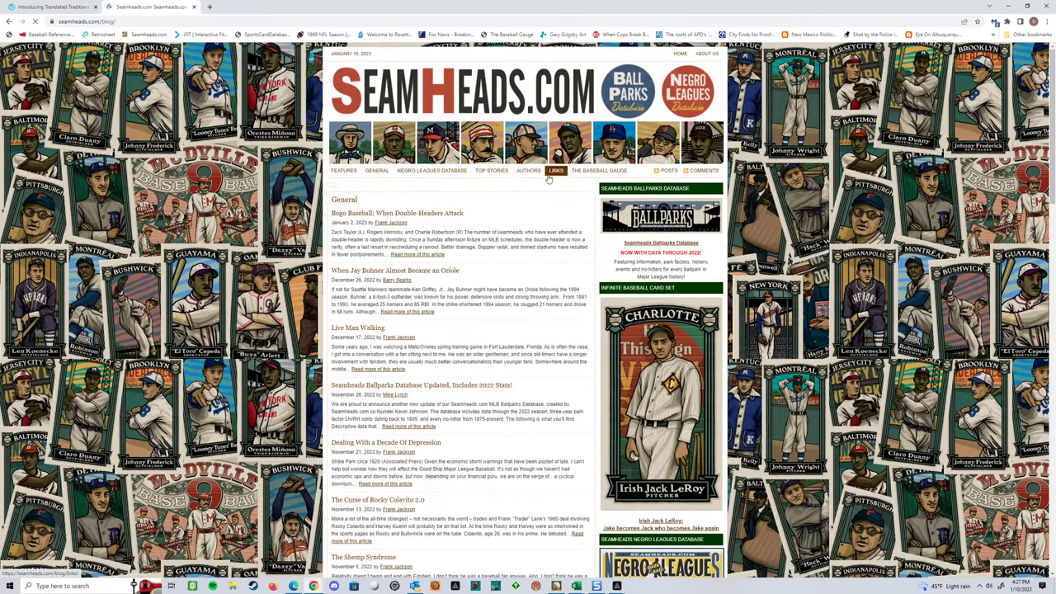
{"action": "left_click", "coordinate": [429, 170]}
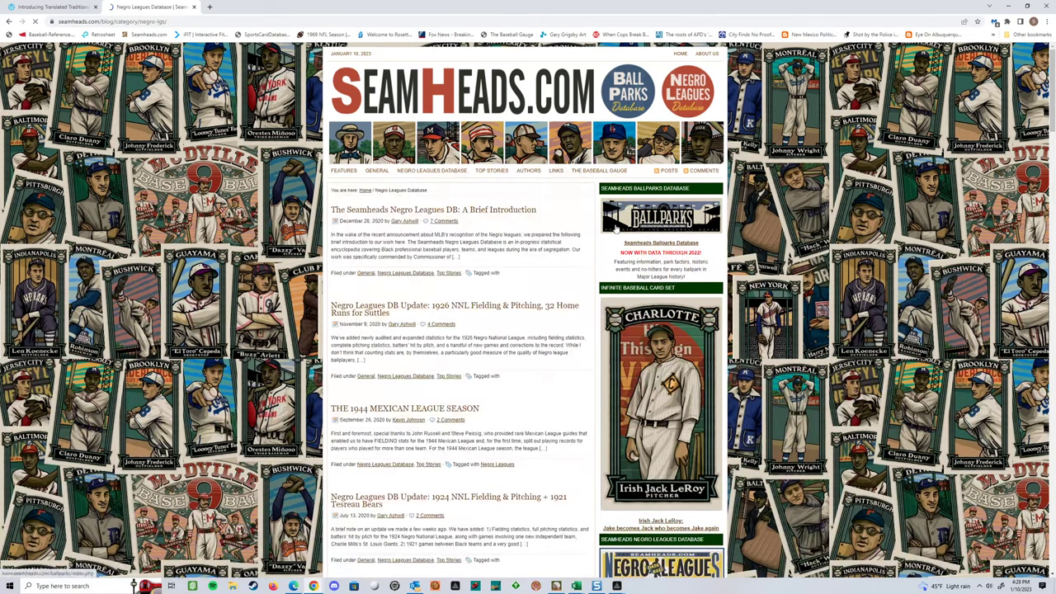
{"action": "left_click", "coordinate": [707, 95]}
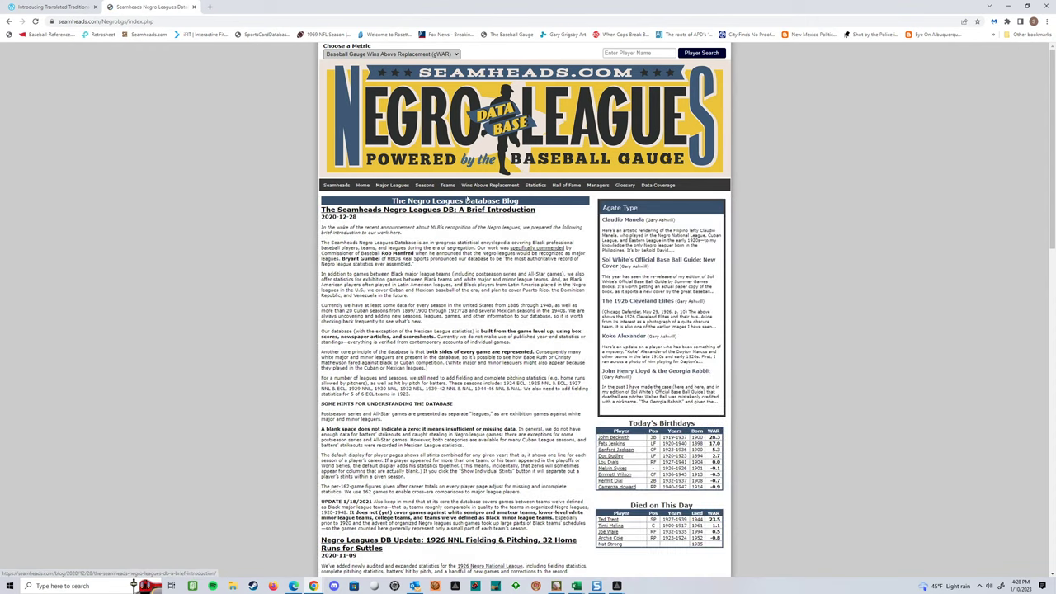
Step: Open the career Wins Above Replacement list and look through the ranked players
{"action": "mouse_move", "coordinate": [424, 188]}
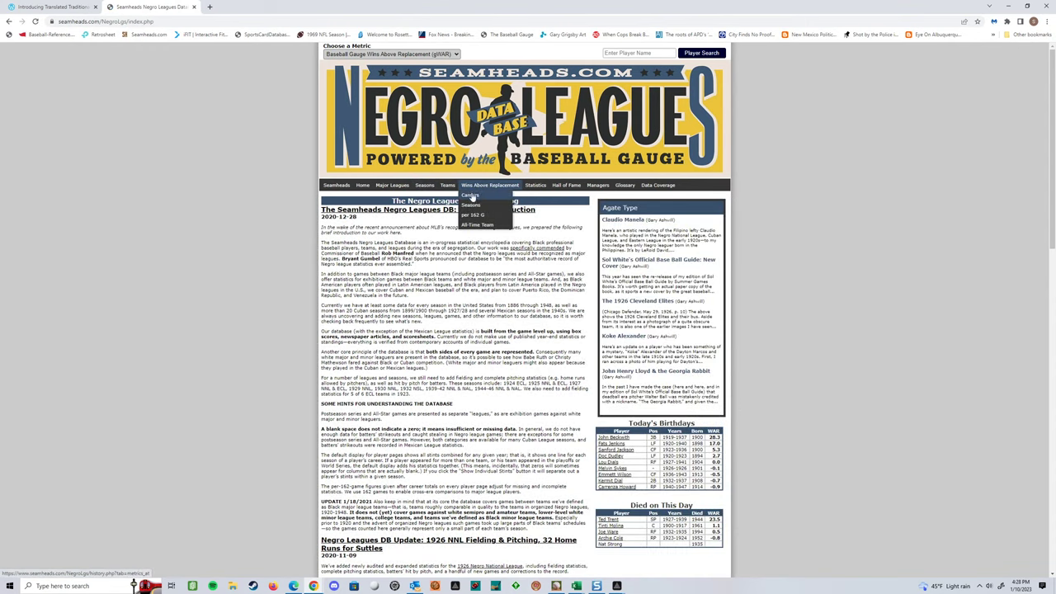
{"action": "left_click", "coordinate": [477, 195]}
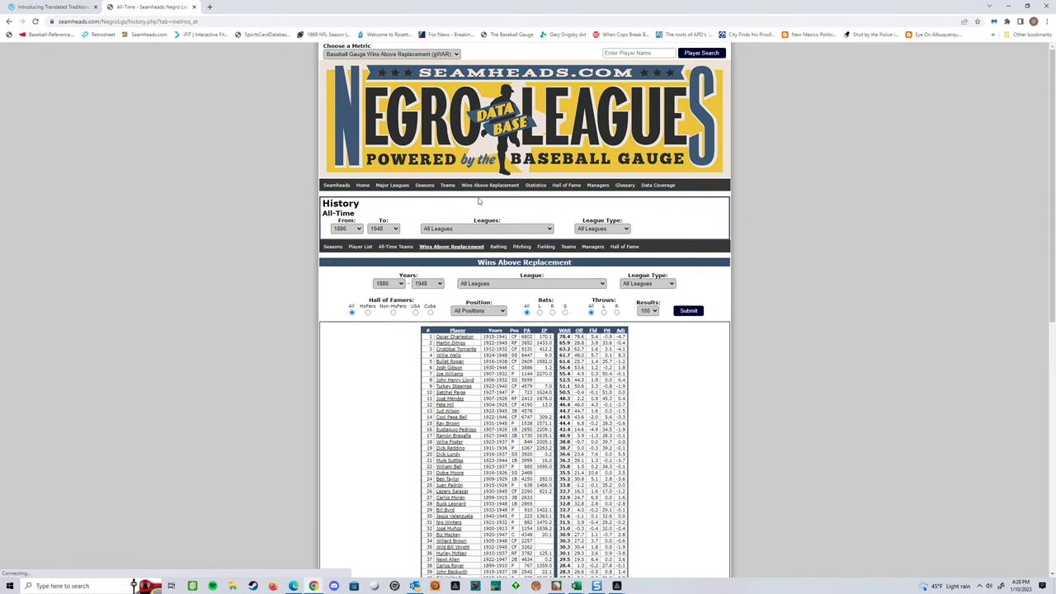
{"action": "scroll", "coordinate": [817, 259], "scroll_direction": "down", "scroll_amount": 2}
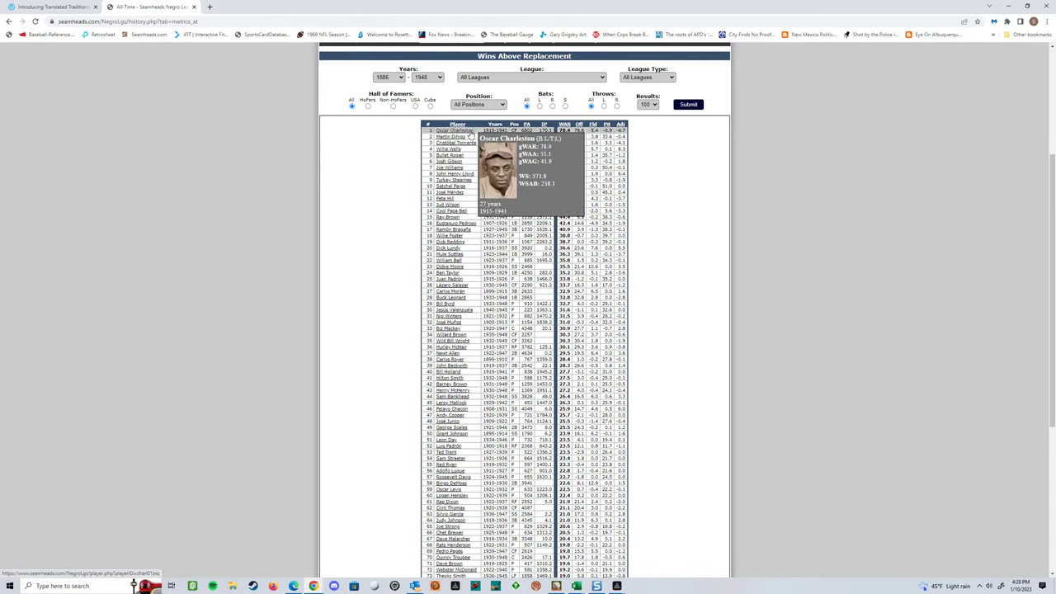
{"action": "mouse_move", "coordinate": [465, 140]}
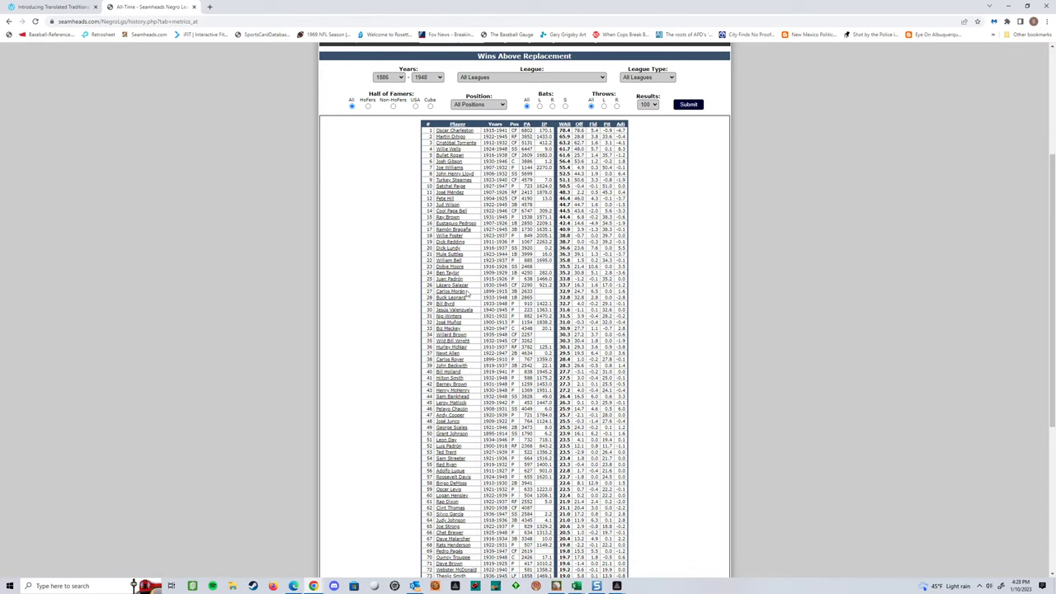
{"action": "left_click_drag", "start_coordinate": [1053, 223], "coordinate": [1053, 359]}
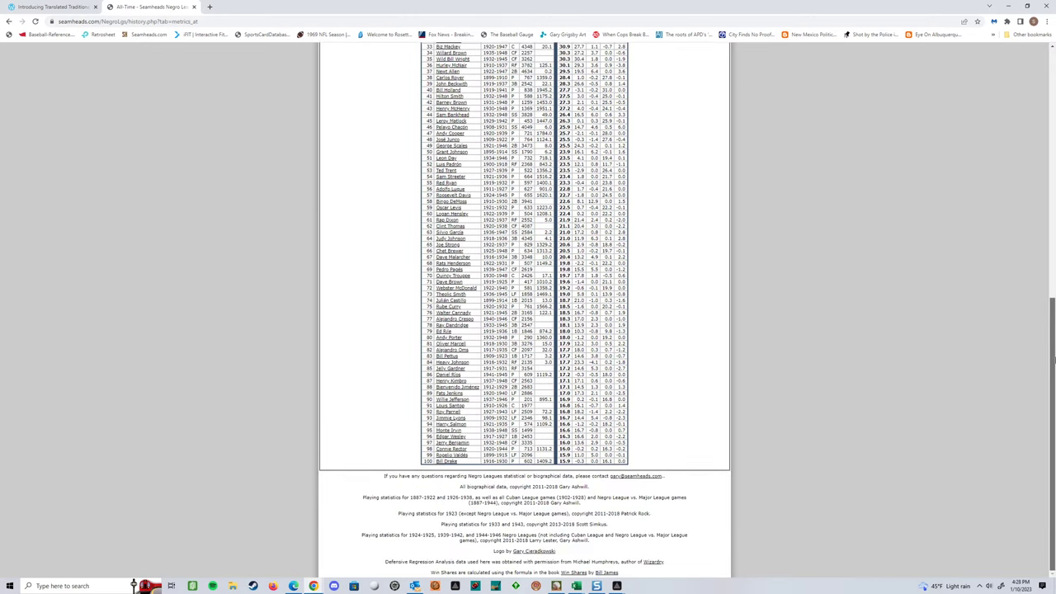
{"action": "left_click_drag", "start_coordinate": [1053, 359], "coordinate": [1053, 134]}
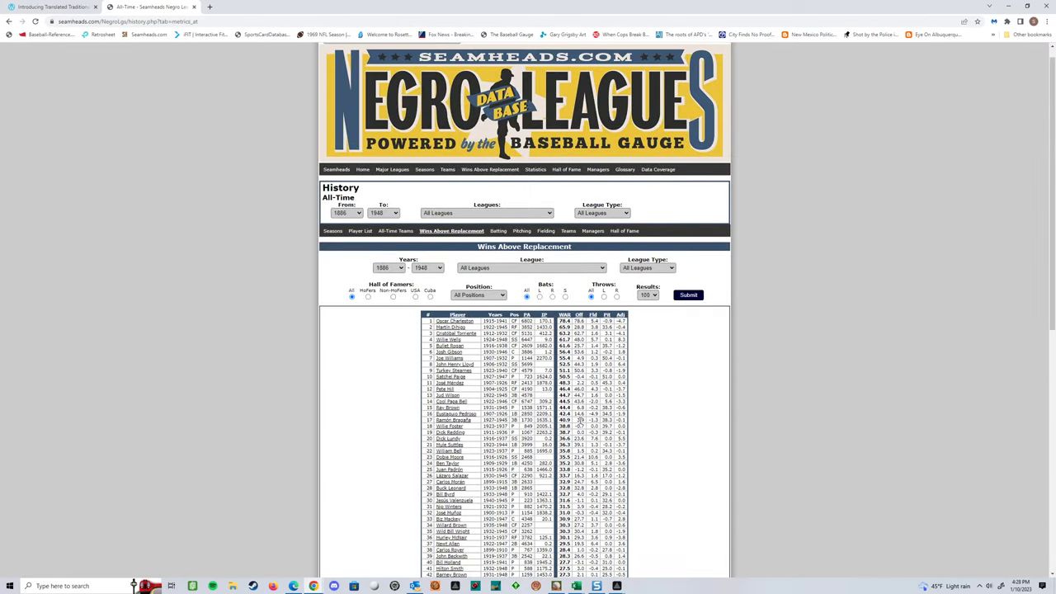
{"action": "scroll", "coordinate": [678, 313], "scroll_direction": "down", "scroll_amount": 5}
{"action": "scroll", "coordinate": [594, 407], "scroll_direction": "down", "scroll_amount": 3}
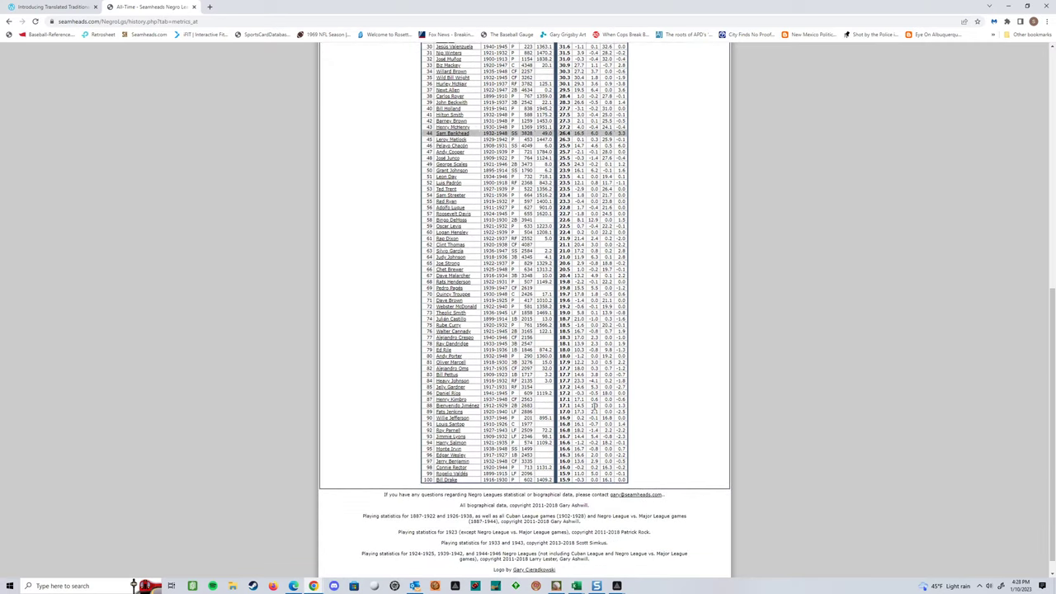
{"action": "scroll", "coordinate": [594, 330], "scroll_direction": "up", "scroll_amount": 8}
{"action": "scroll", "coordinate": [596, 331], "scroll_direction": "up", "scroll_amount": 2}
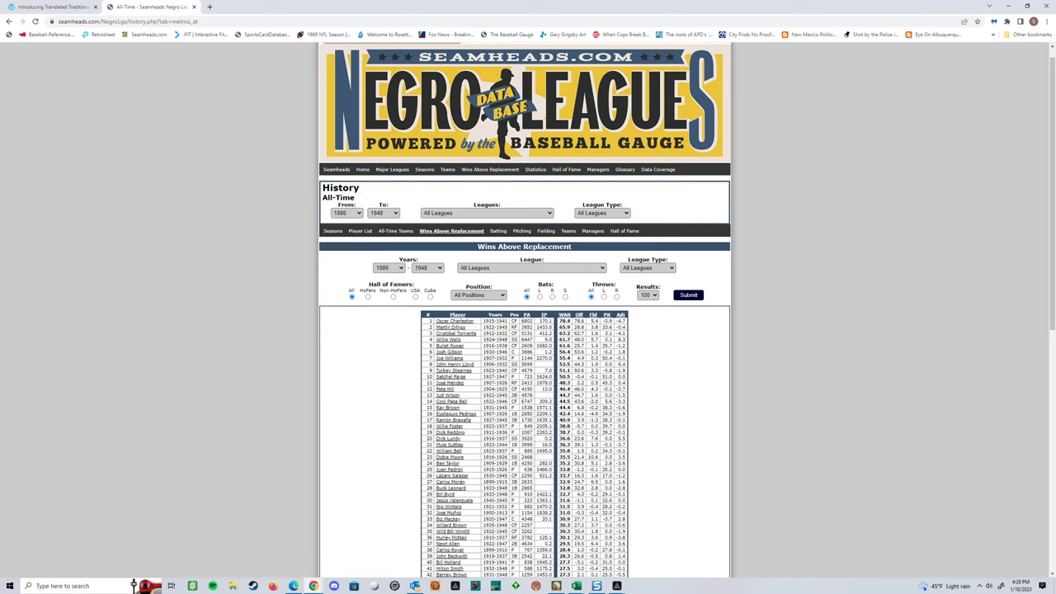
Step: View the player photos in the Negro Leagues folder of Updated Photos in File Explorer, and close the window
{"action": "left_click", "coordinate": [232, 584]}
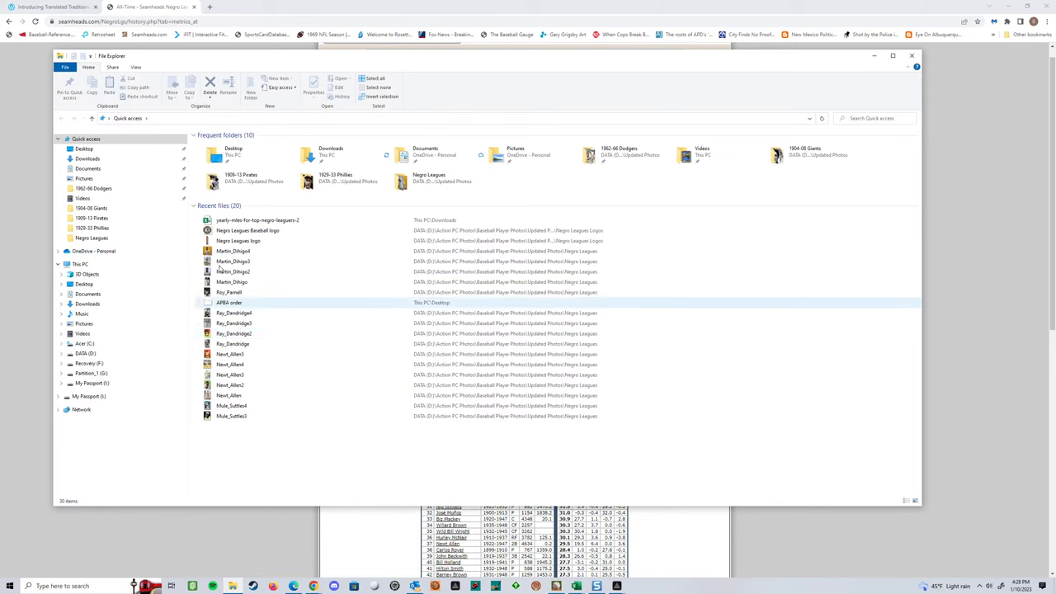
{"action": "left_click", "coordinate": [93, 238]}
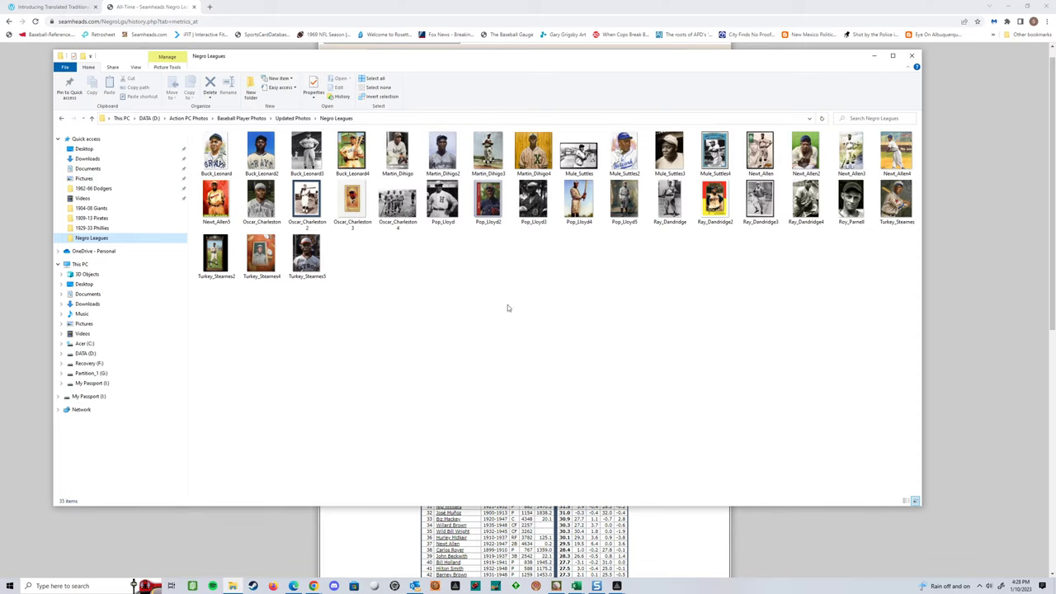
{"action": "left_click", "coordinate": [913, 57]}
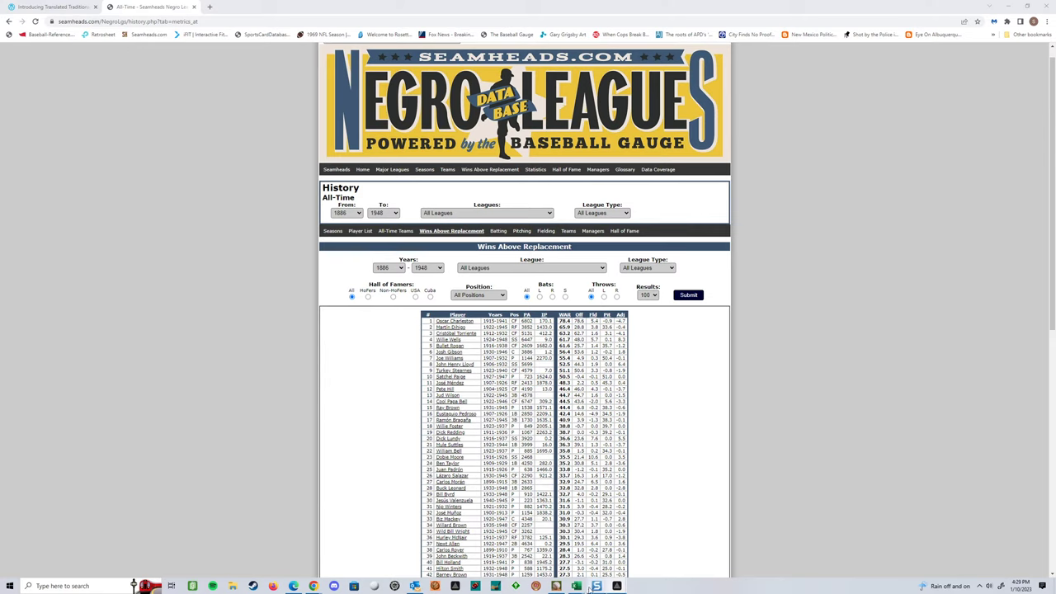
Step: Glance at the 5 yr Dodgers sheet in the Baseball 122022 workbook and return to the browser
{"action": "mouse_move", "coordinate": [577, 587]}
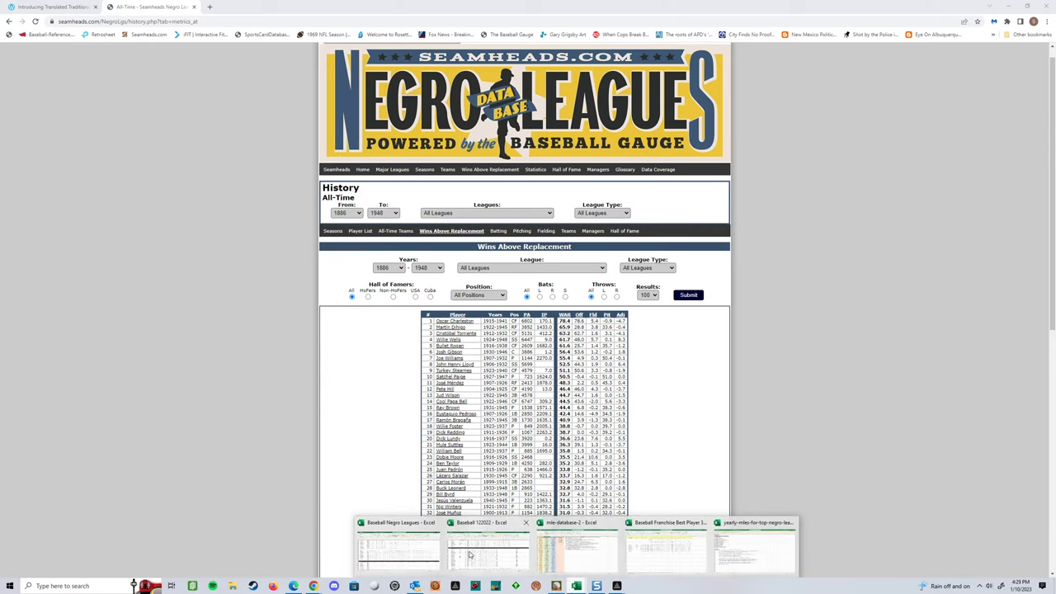
{"action": "left_click", "coordinate": [503, 551]}
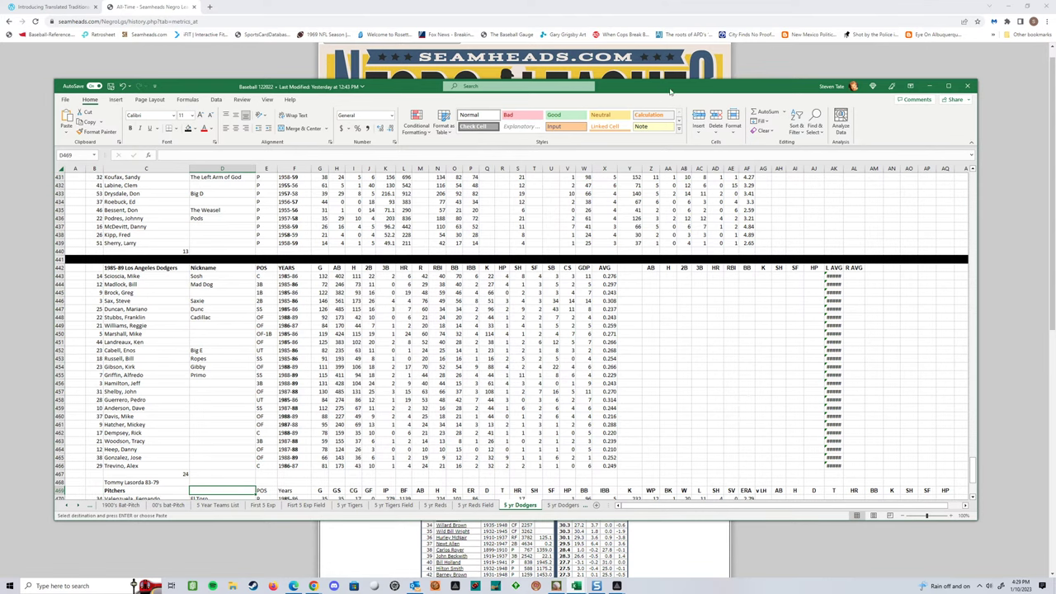
{"action": "left_click", "coordinate": [858, 69]}
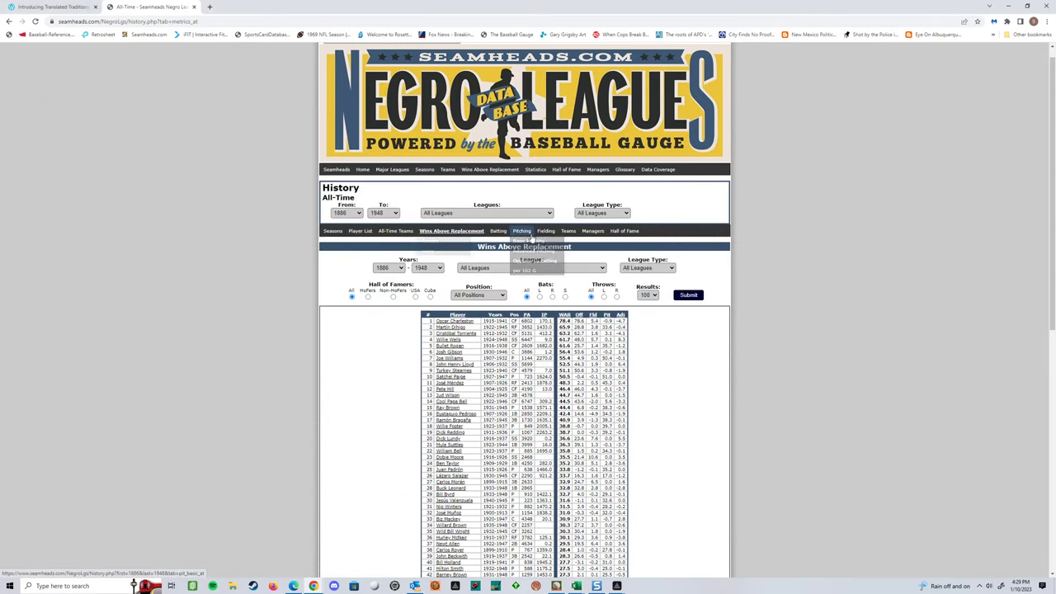
Step: Open the all-time fielding statistics for players in the Negro Leagues database
{"action": "mouse_move", "coordinate": [545, 237]}
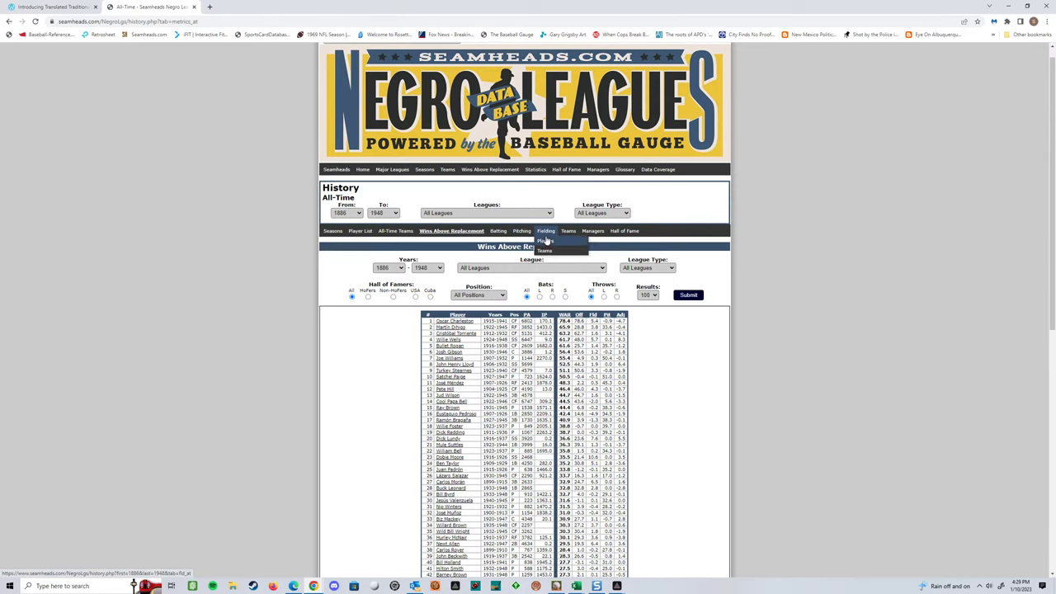
{"action": "left_click", "coordinate": [574, 247]}
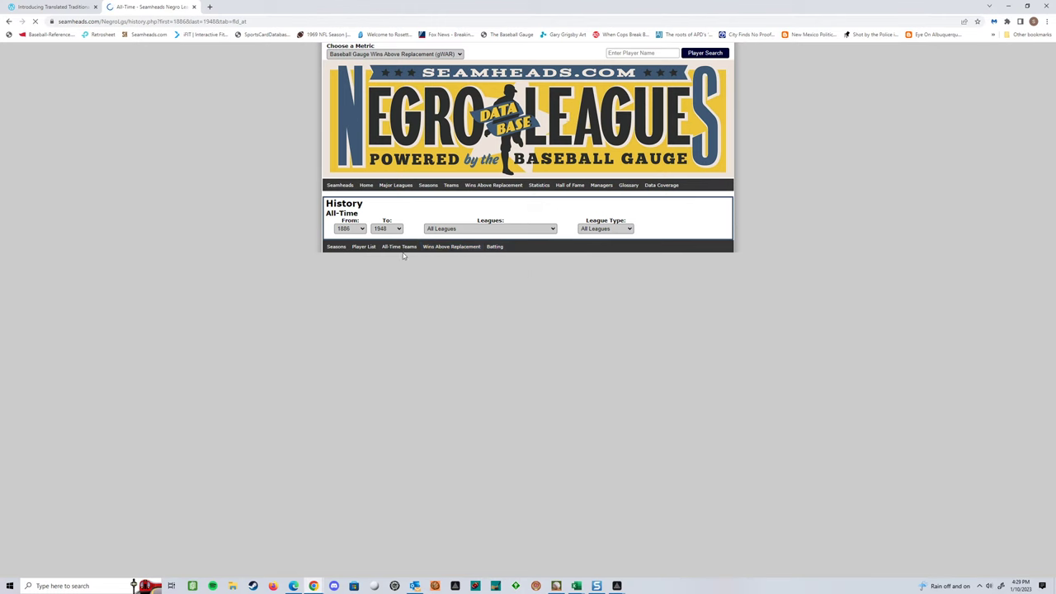
Step: Switch to Action! PC Baseball and load the BB1937NegroLeague (11-2022) season folder as the active league
{"action": "mouse_move", "coordinate": [457, 259]}
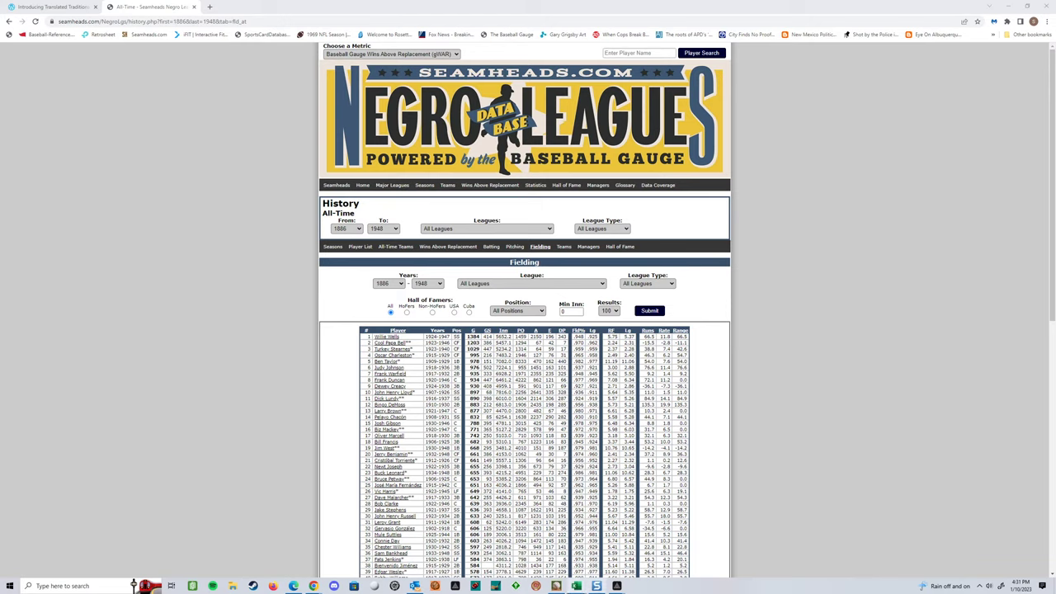
{"action": "left_click", "coordinate": [556, 585]}
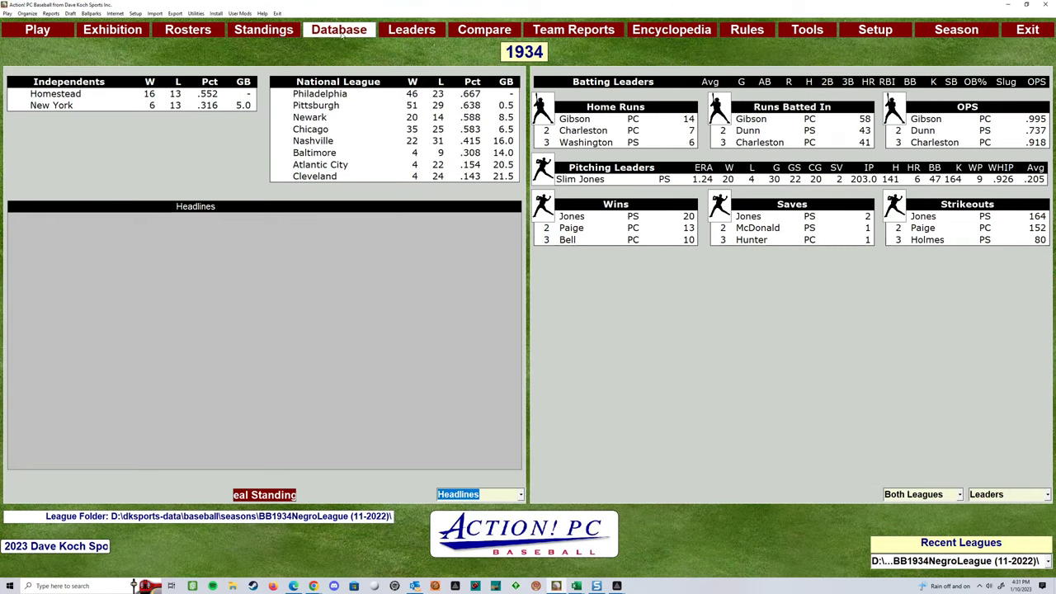
{"action": "left_click", "coordinate": [956, 29]}
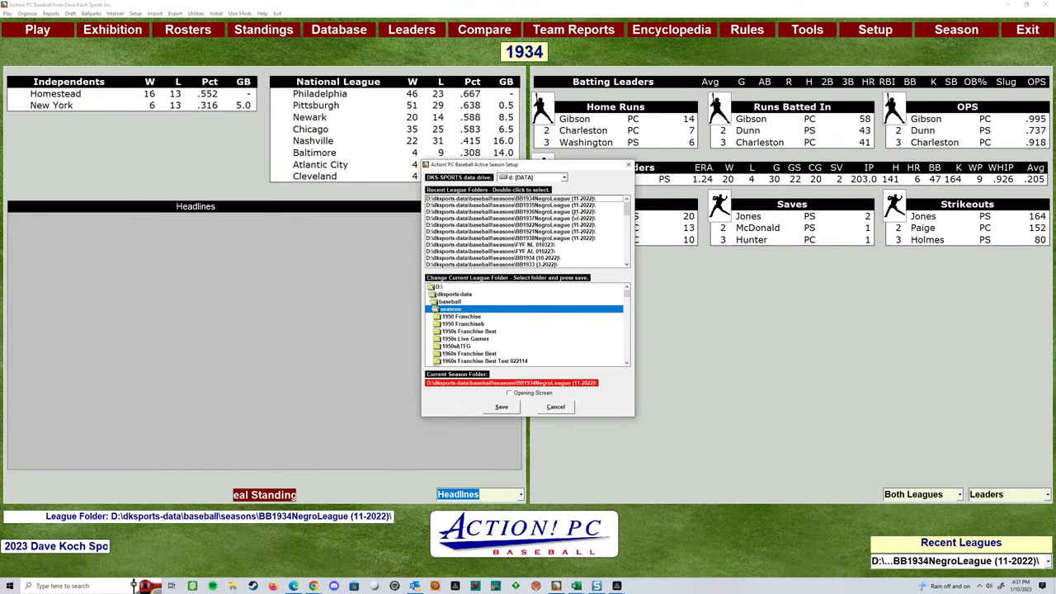
{"action": "left_click", "coordinate": [575, 238]}
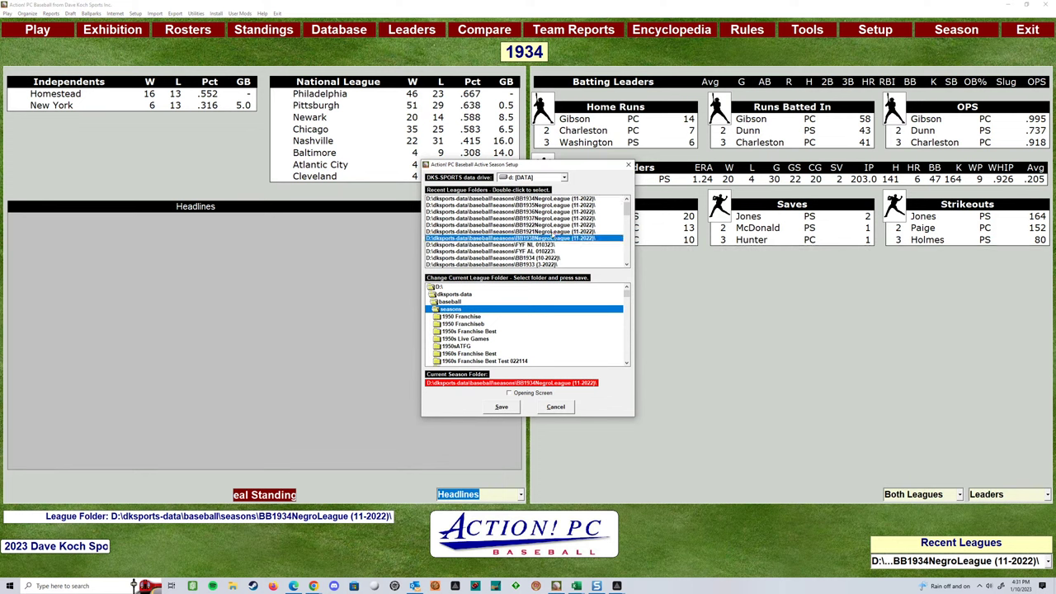
{"action": "left_click", "coordinate": [552, 219]}
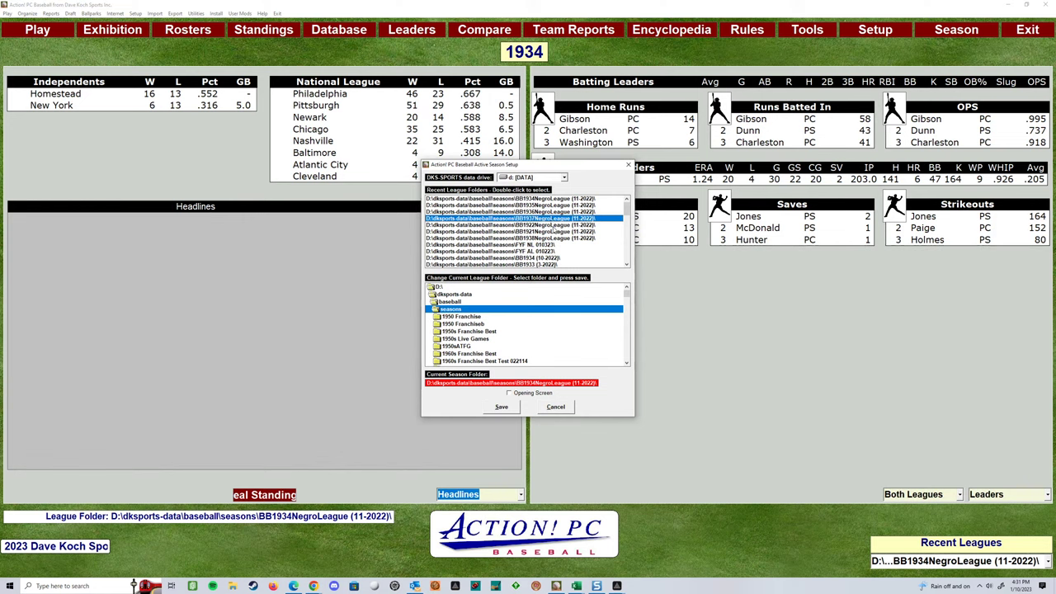
{"action": "left_click", "coordinate": [574, 212]}
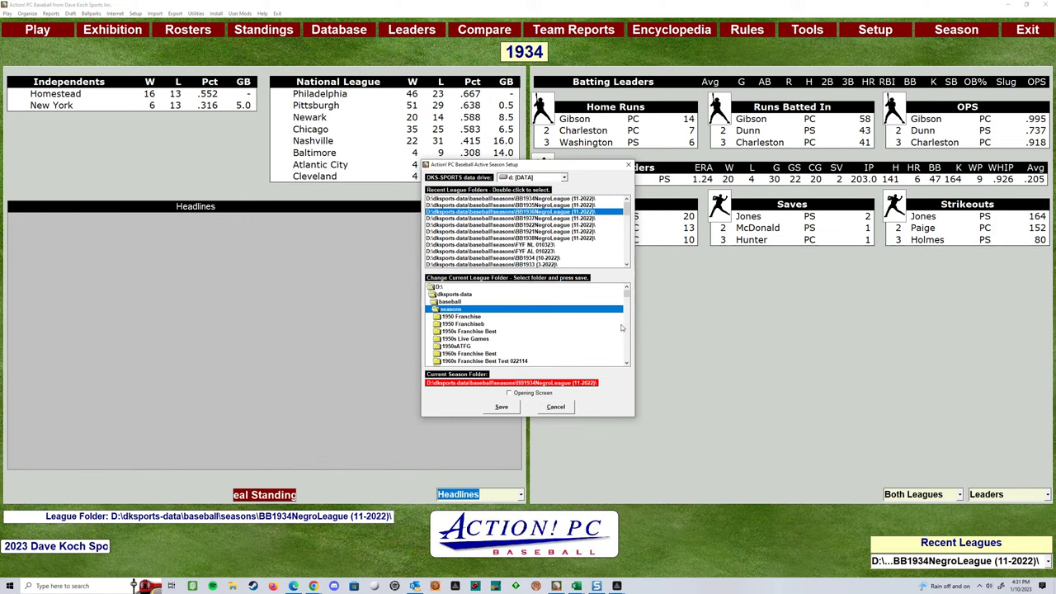
{"action": "left_click_drag", "start_coordinate": [628, 297], "coordinate": [627, 293]}
{"action": "double_click", "coordinate": [545, 218]}
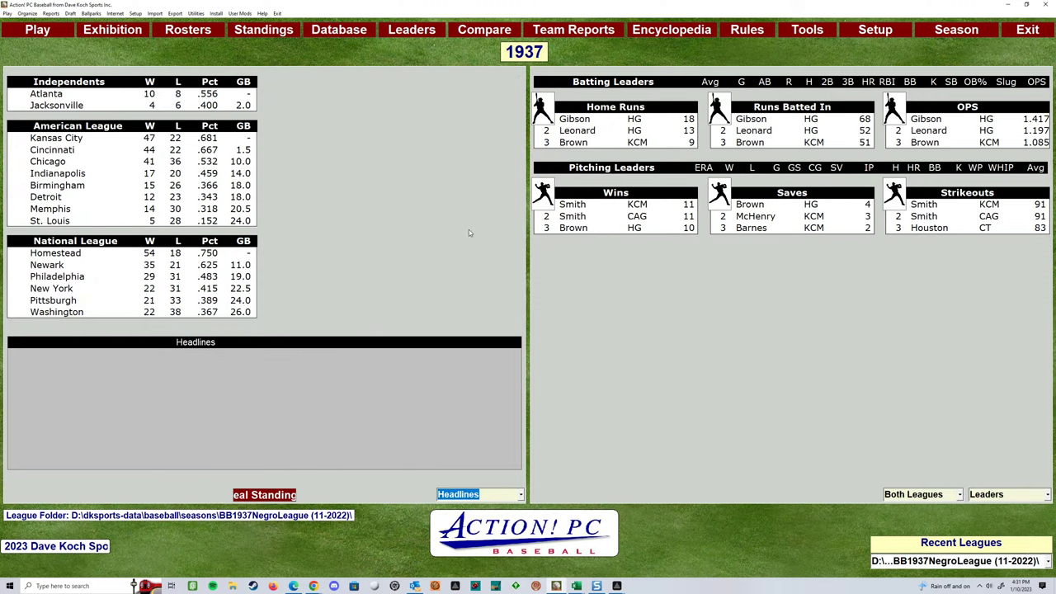
Step: View the 1937 team rosters overview, close it, and minimise the game to return to the browser
{"action": "left_click", "coordinate": [188, 31]}
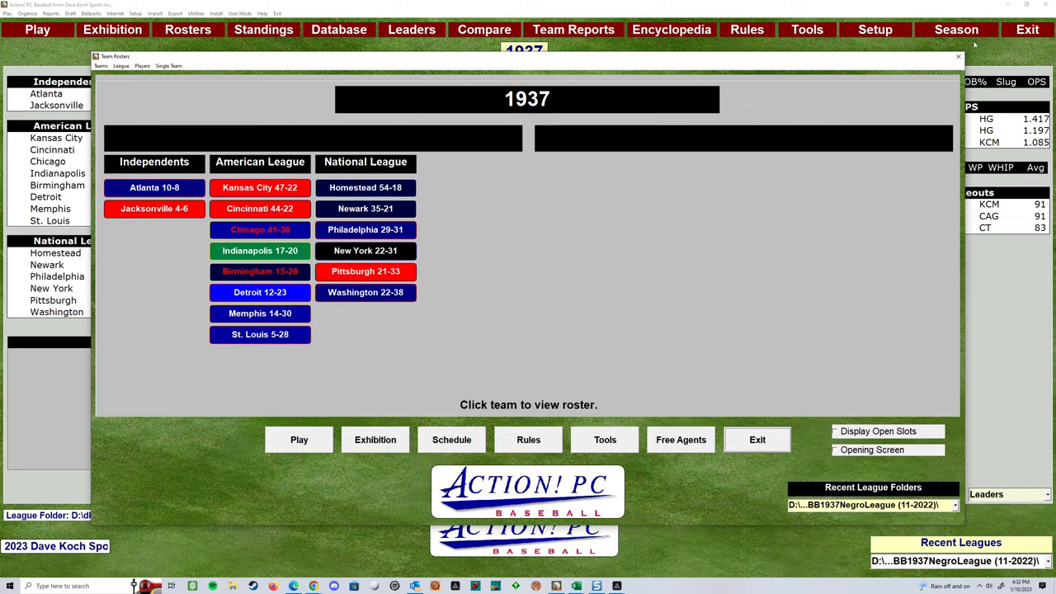
{"action": "left_click", "coordinate": [957, 57]}
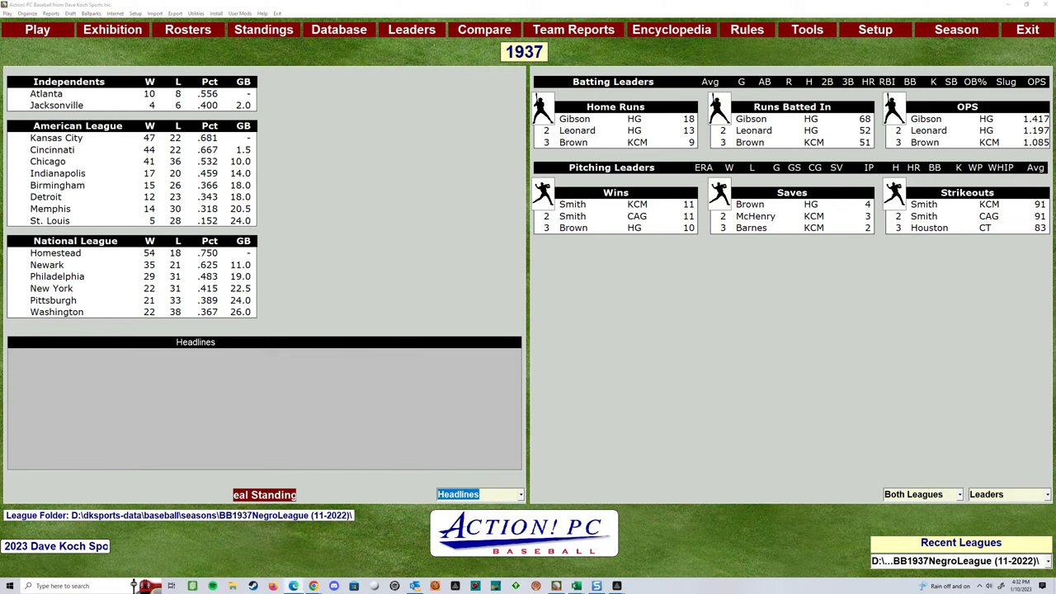
{"action": "left_click", "coordinate": [1010, 8]}
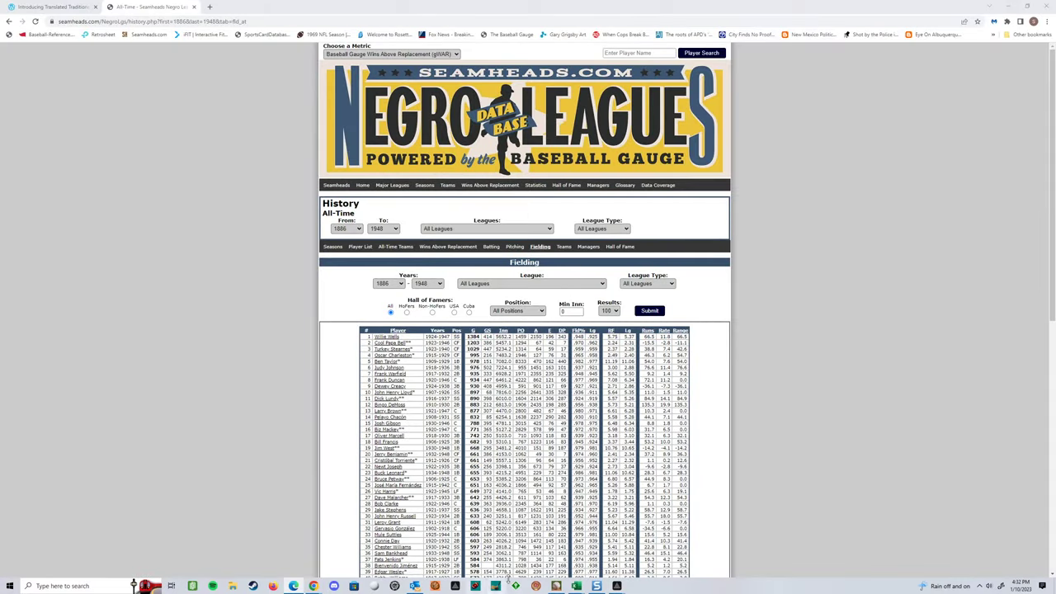
Step: Look at the 5 Year Teams List and 5 yr Tigers sheets in the Baseball 122022 workbook, and minimise it
{"action": "mouse_move", "coordinate": [575, 585]}
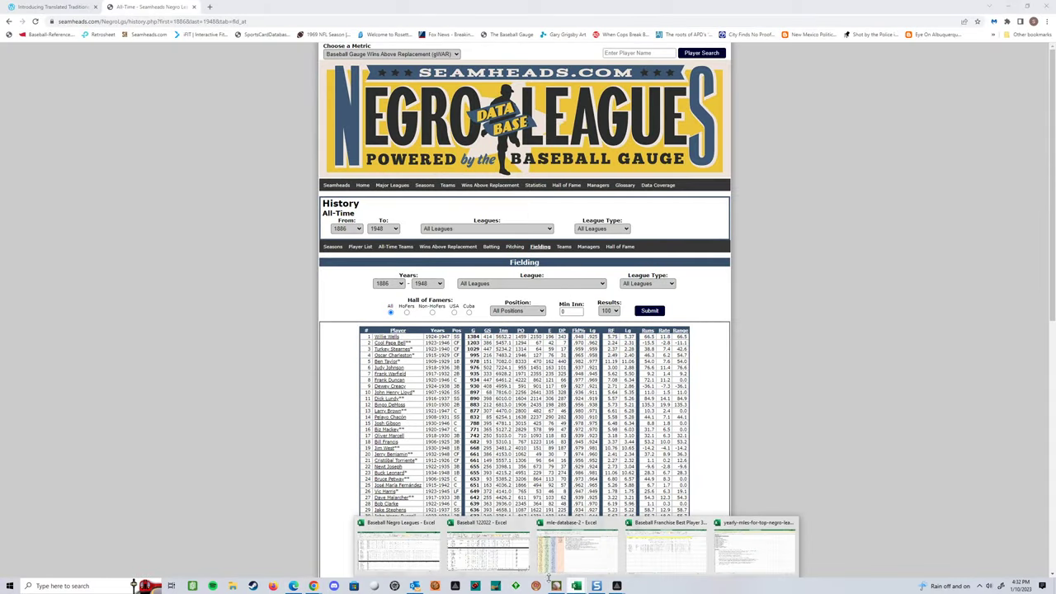
{"action": "mouse_move", "coordinate": [475, 554]}
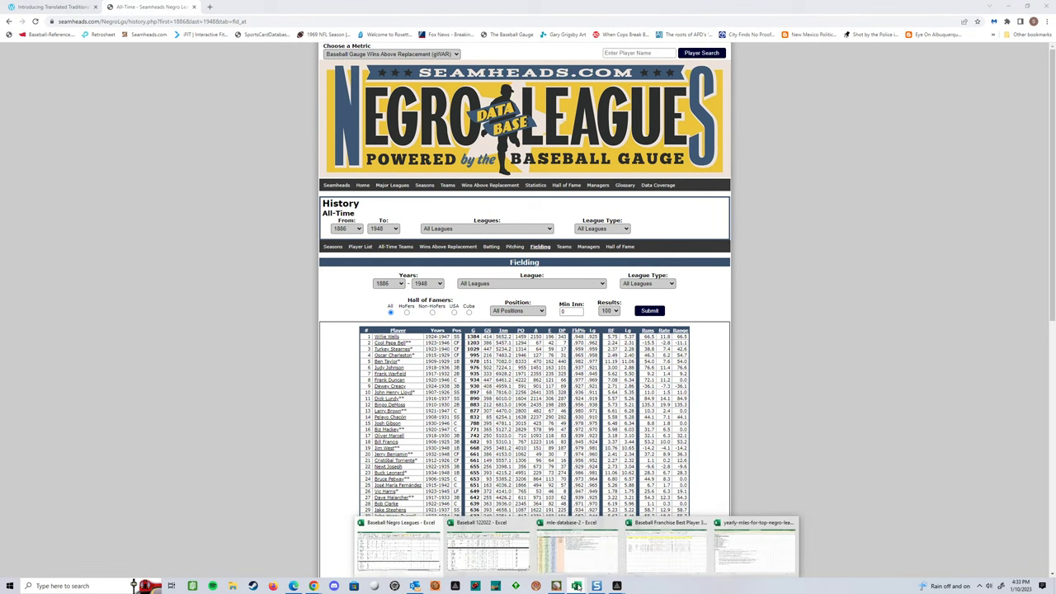
{"action": "left_click", "coordinate": [487, 548]}
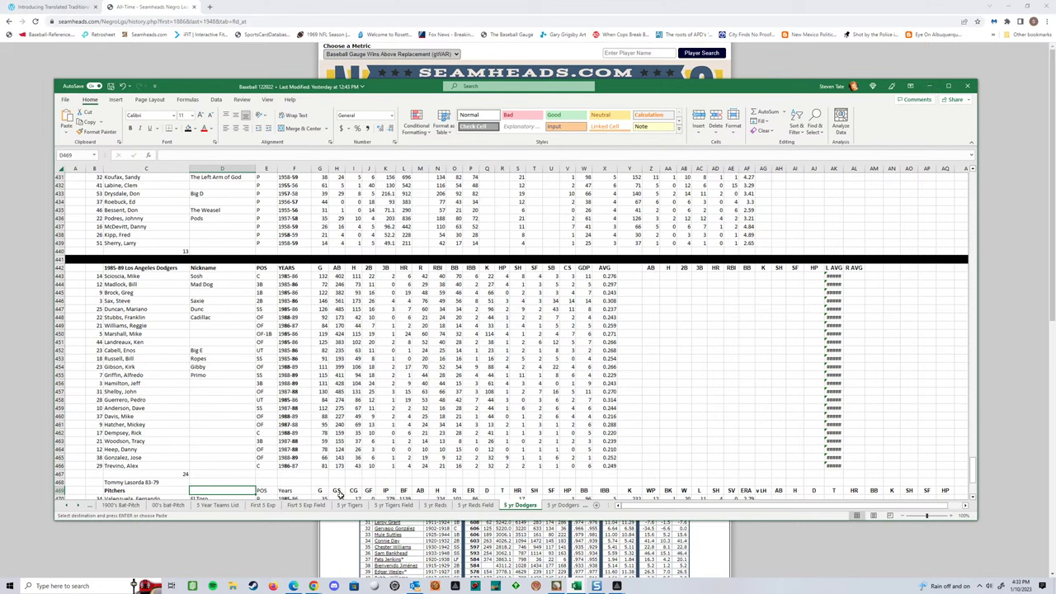
{"action": "left_click", "coordinate": [217, 506]}
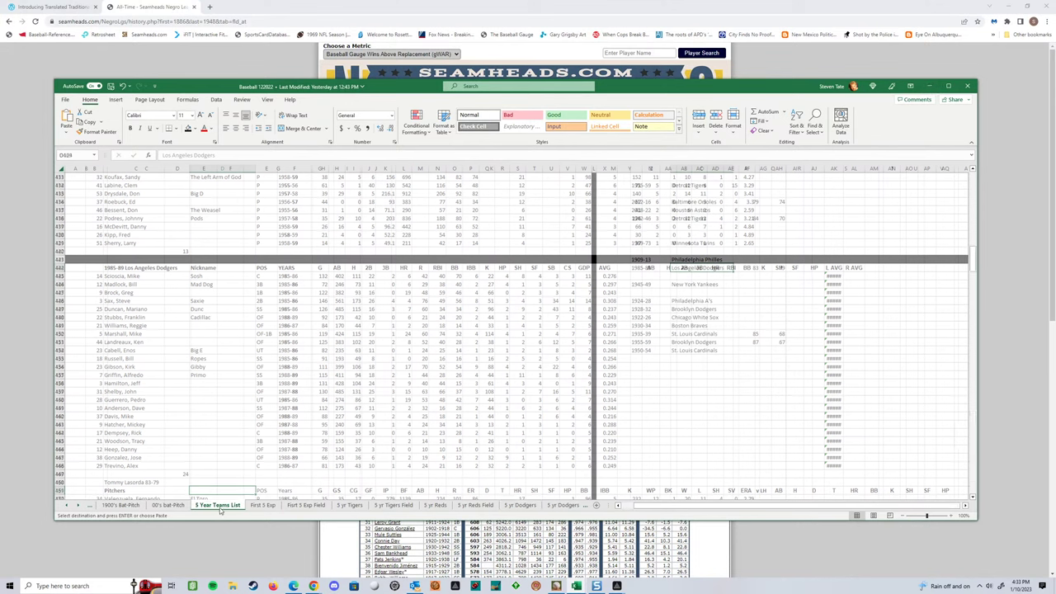
{"action": "left_click", "coordinate": [351, 506]}
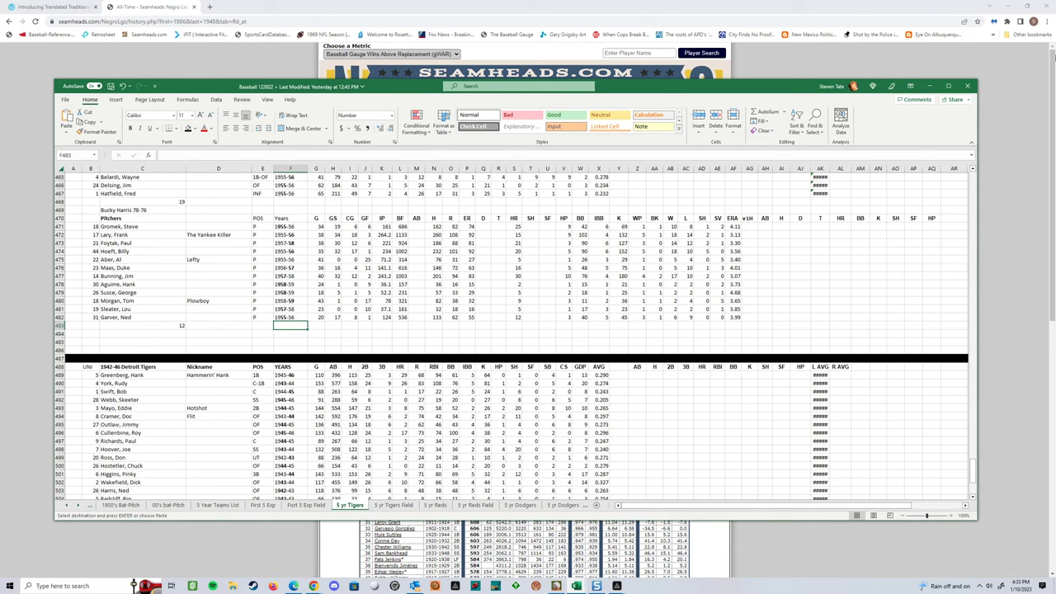
{"action": "left_click", "coordinate": [930, 86]}
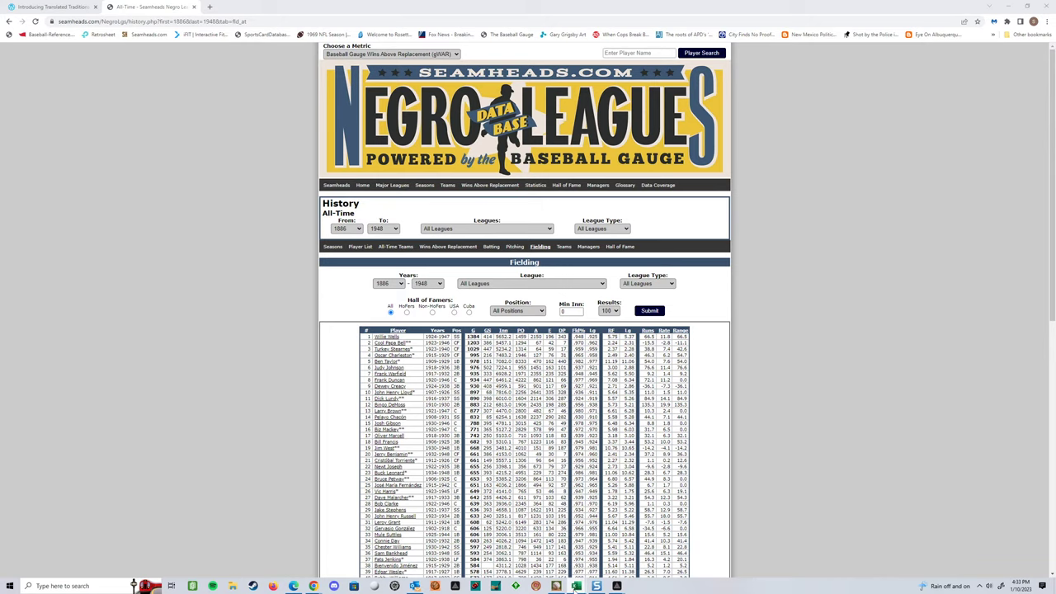
Step: Open the Baseball Franchise Best Player 3 year workbook and review the player batting data on its Negro Leagues sheet
{"action": "mouse_move", "coordinate": [575, 588]}
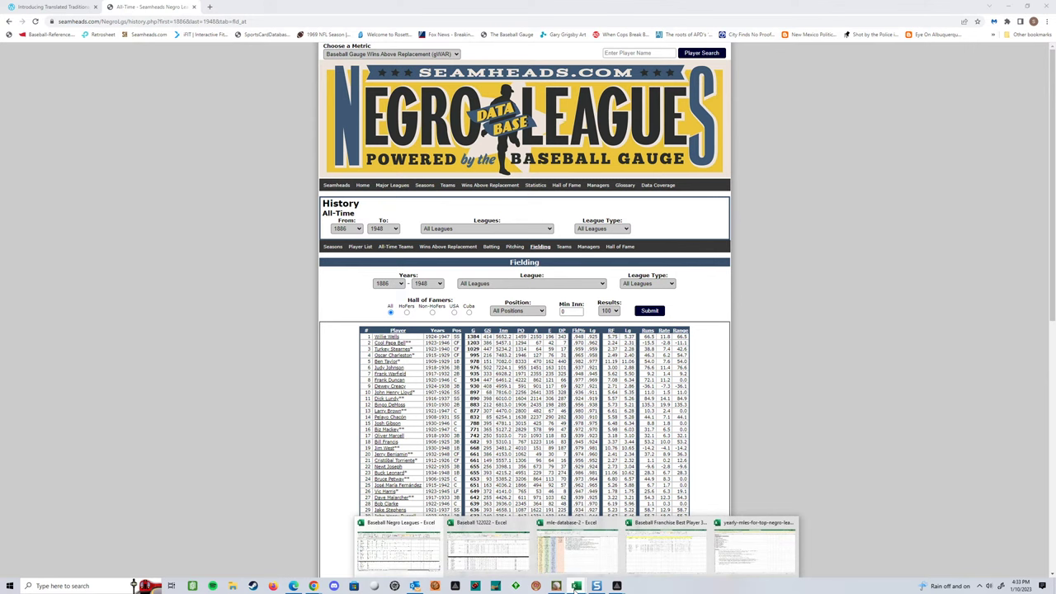
{"action": "left_click", "coordinate": [669, 557]}
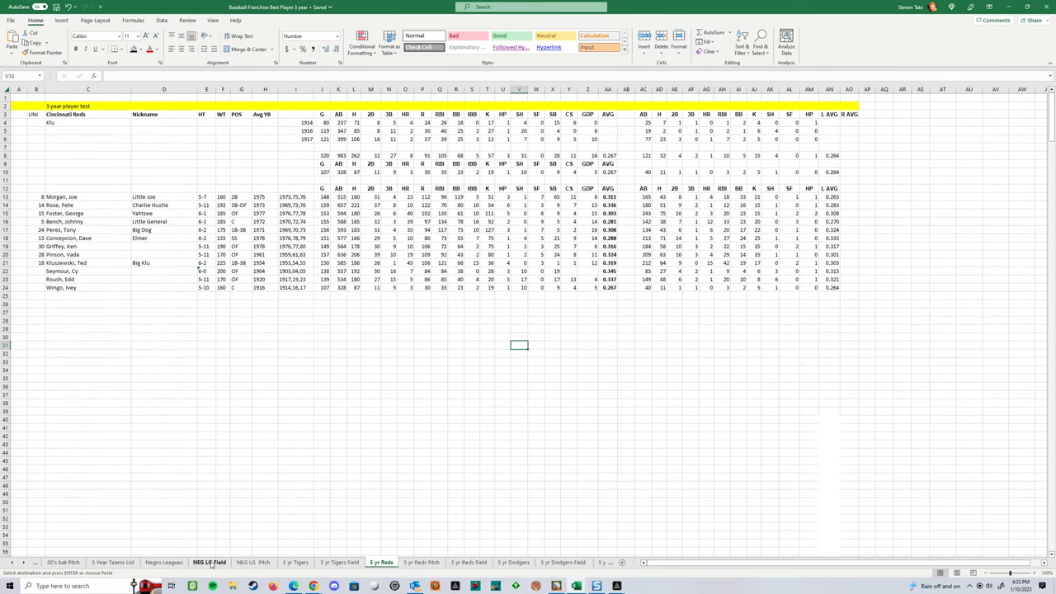
{"action": "left_click", "coordinate": [210, 562]}
{"action": "left_click", "coordinate": [163, 562]}
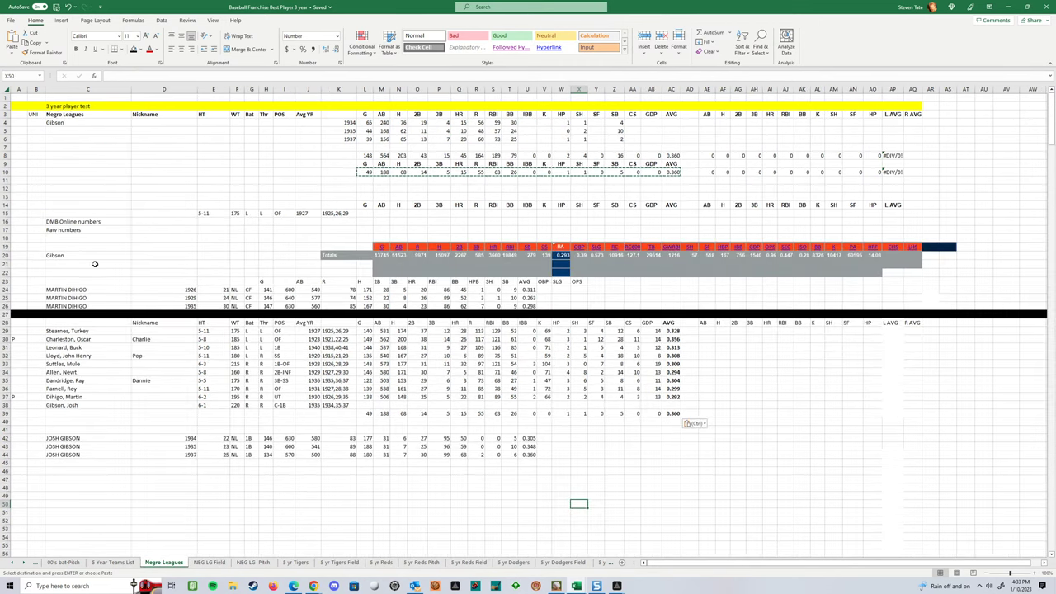
{"action": "left_click", "coordinate": [251, 246]}
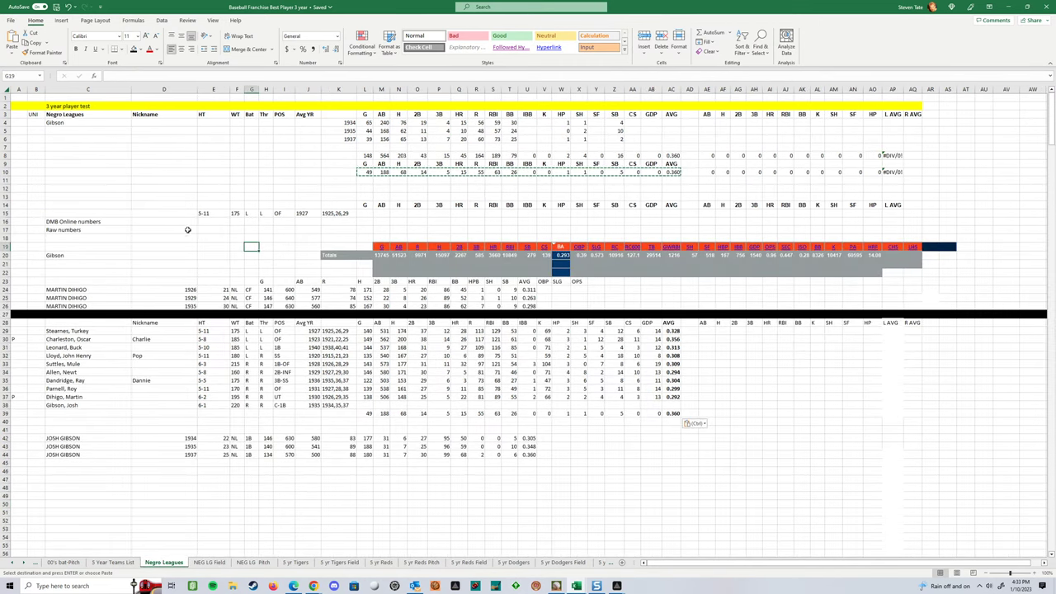
{"action": "scroll", "coordinate": [236, 411], "scroll_direction": "down", "scroll_amount": 1}
{"action": "scroll", "coordinate": [215, 396], "scroll_direction": "down", "scroll_amount": 6}
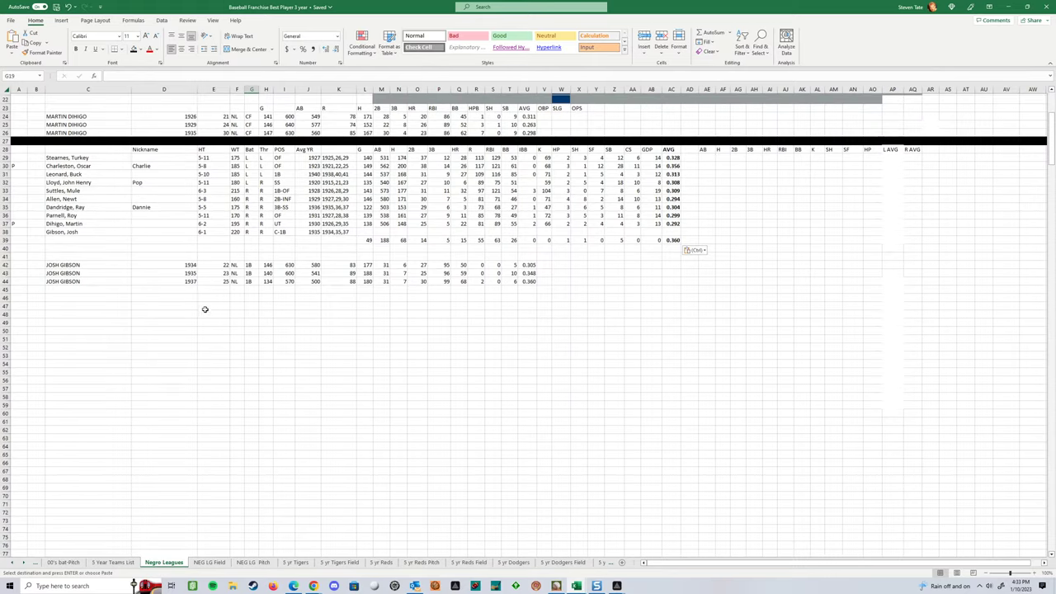
{"action": "scroll", "coordinate": [188, 190], "scroll_direction": "down", "scroll_amount": 1}
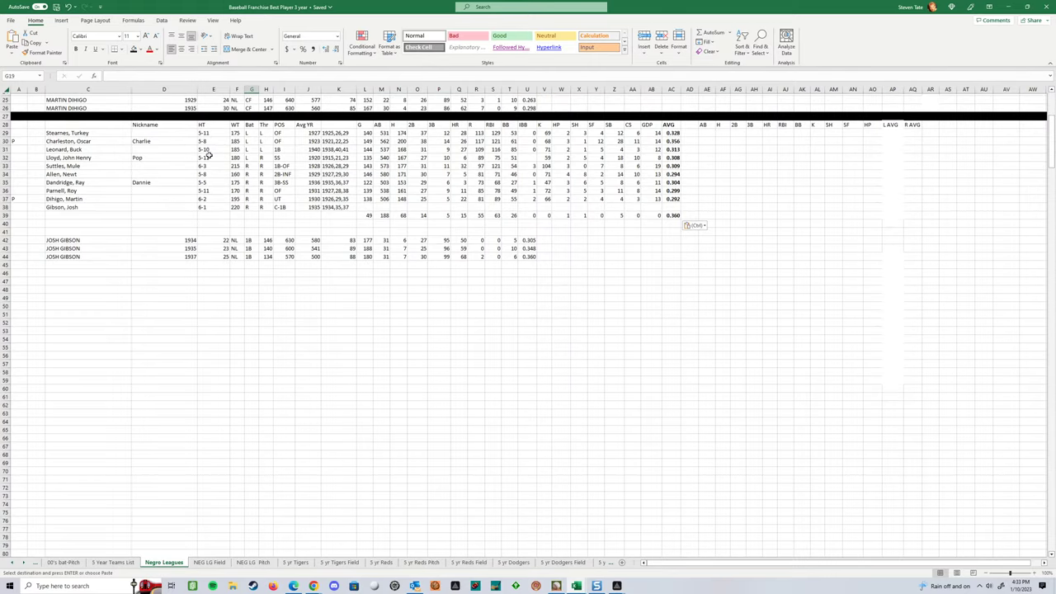
{"action": "left_click", "coordinate": [156, 214]}
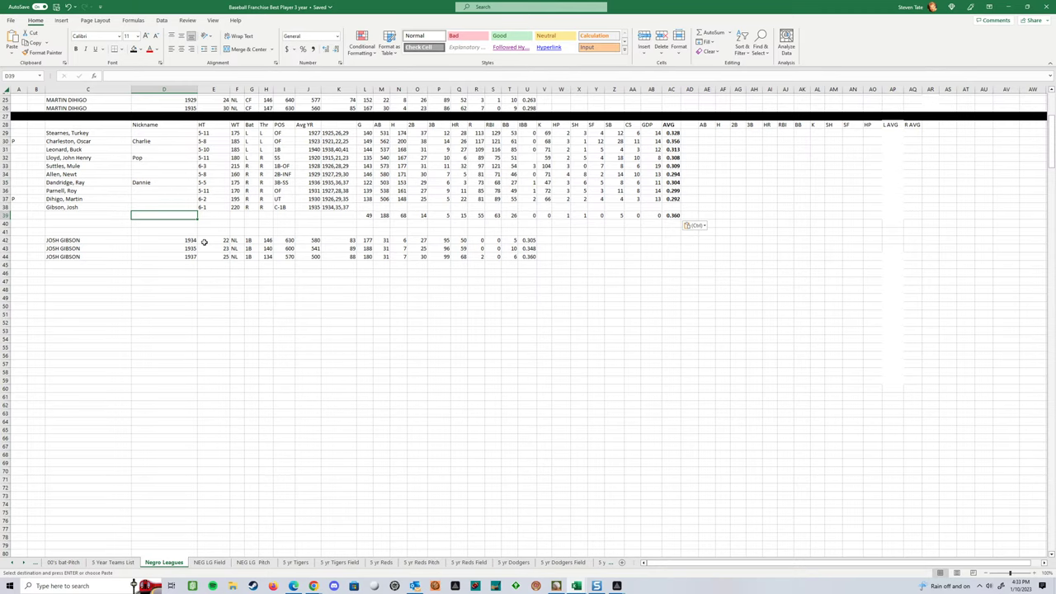
Step: Review the pitching layout on the NEG LG Pitch sheet and the player fielding ratings on the NEG LG Field sheet
{"action": "left_click", "coordinate": [262, 562]}
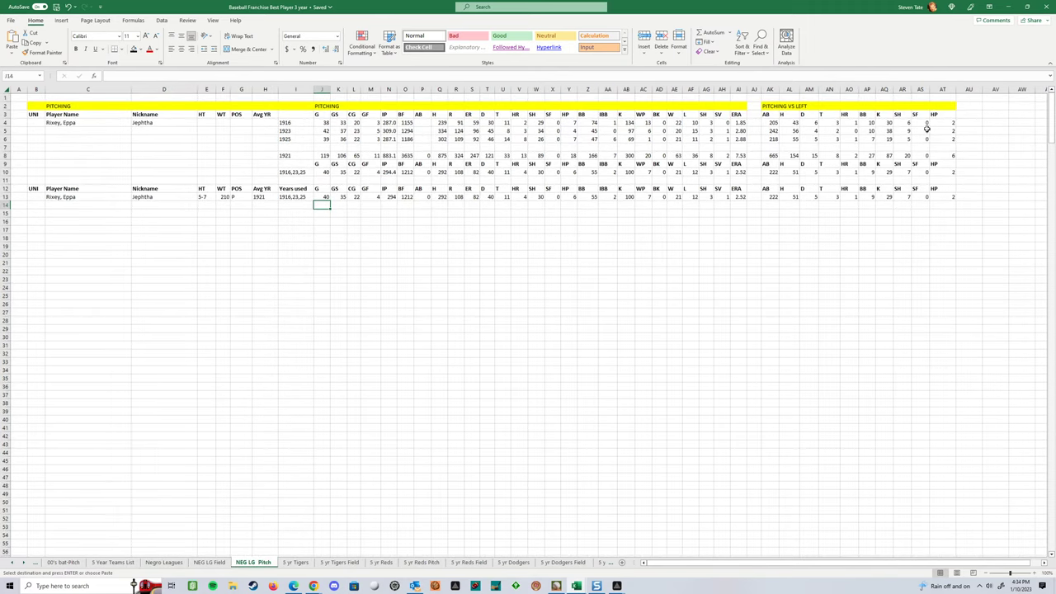
{"action": "left_click", "coordinate": [224, 228]}
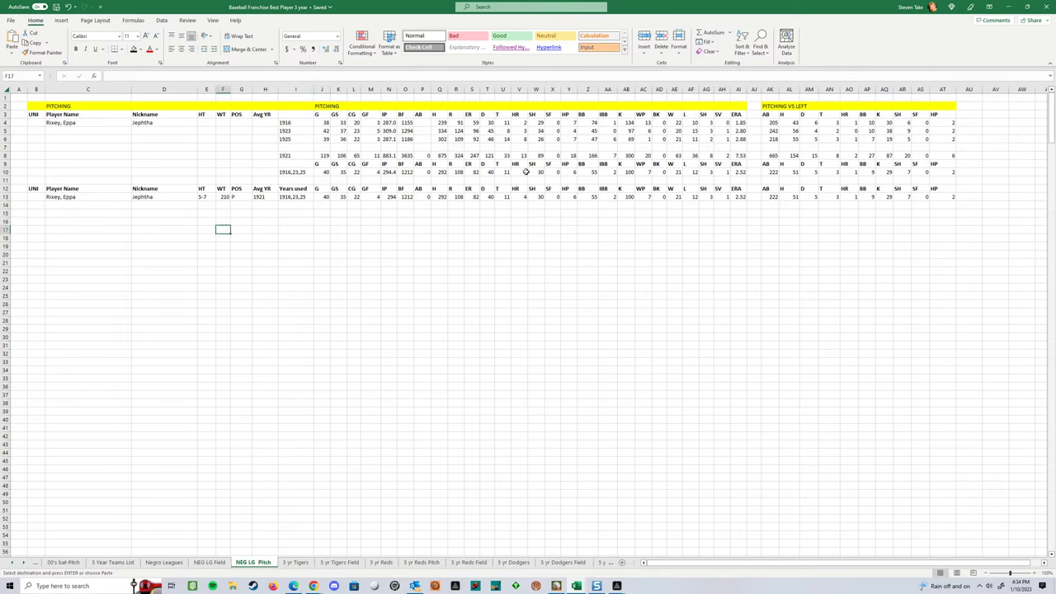
{"action": "left_click", "coordinate": [209, 562]}
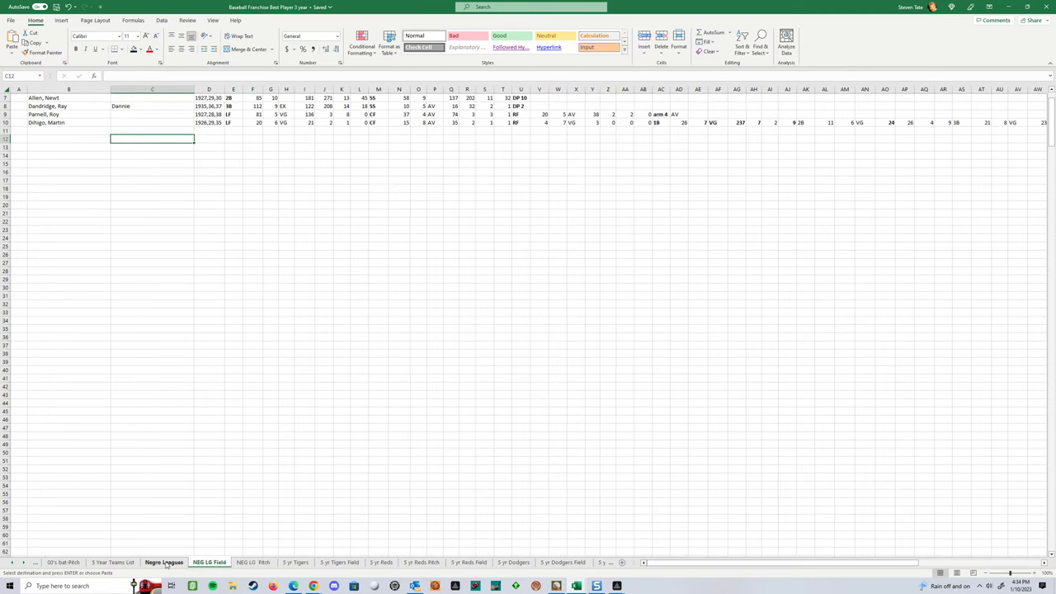
{"action": "scroll", "coordinate": [495, 284], "scroll_direction": "up", "scroll_amount": 2}
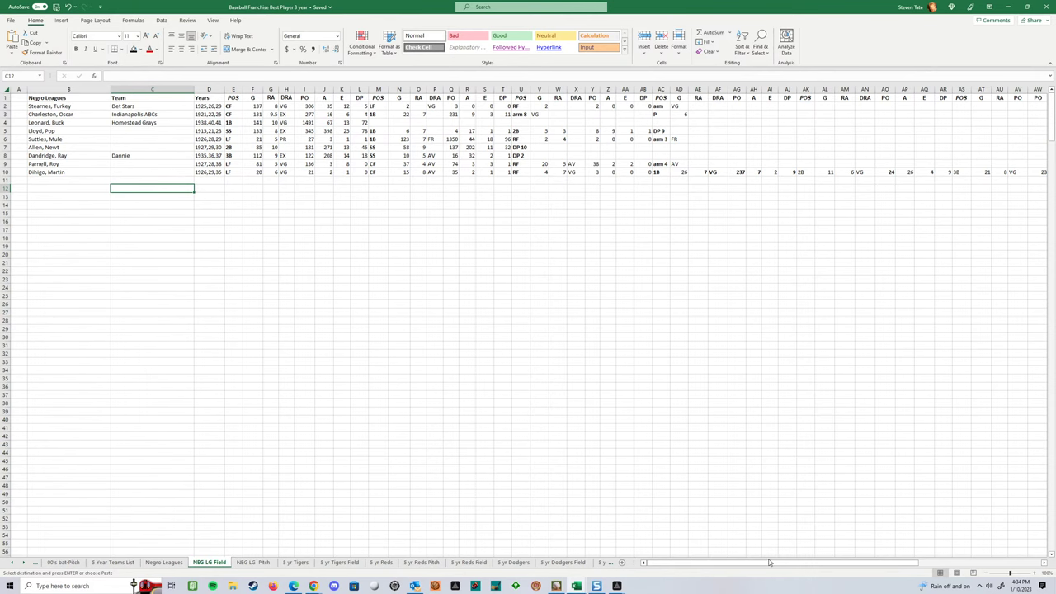
{"action": "left_click_drag", "start_coordinate": [769, 563], "coordinate": [703, 547]}
{"action": "left_click", "coordinate": [268, 171]}
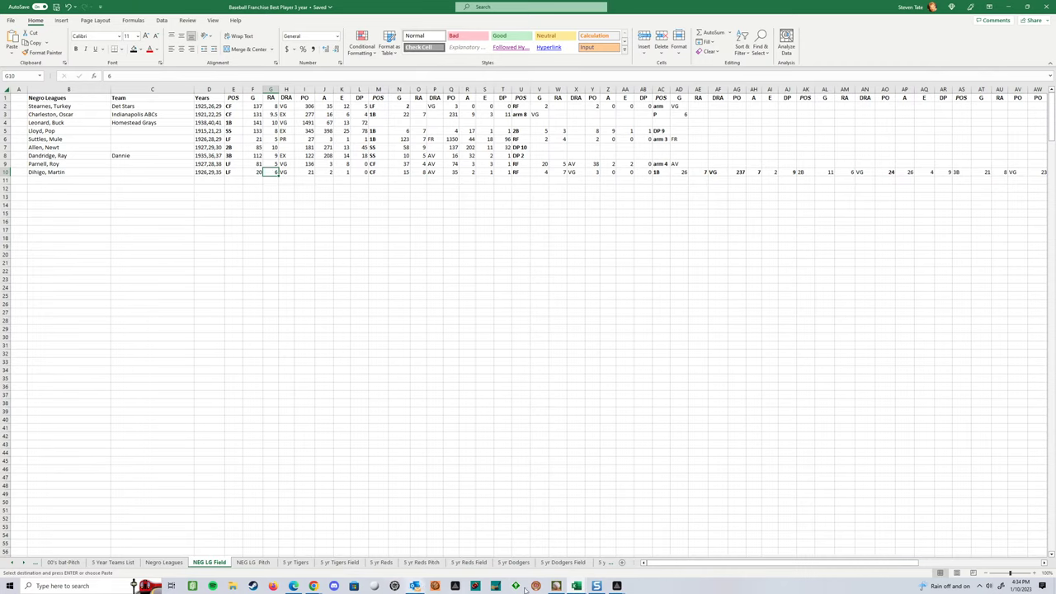
Step: Return to the Seamheads all-time fielding page in the browser and open Cool Papa Bell's fielding breakdown by position
{"action": "mouse_move", "coordinate": [314, 586]}
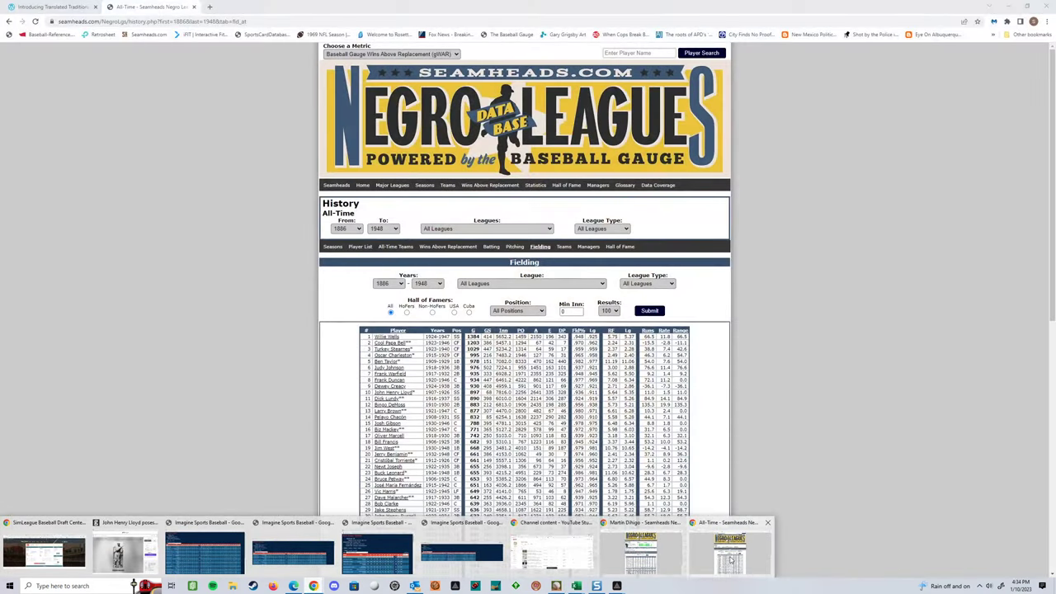
{"action": "left_click", "coordinate": [730, 561]}
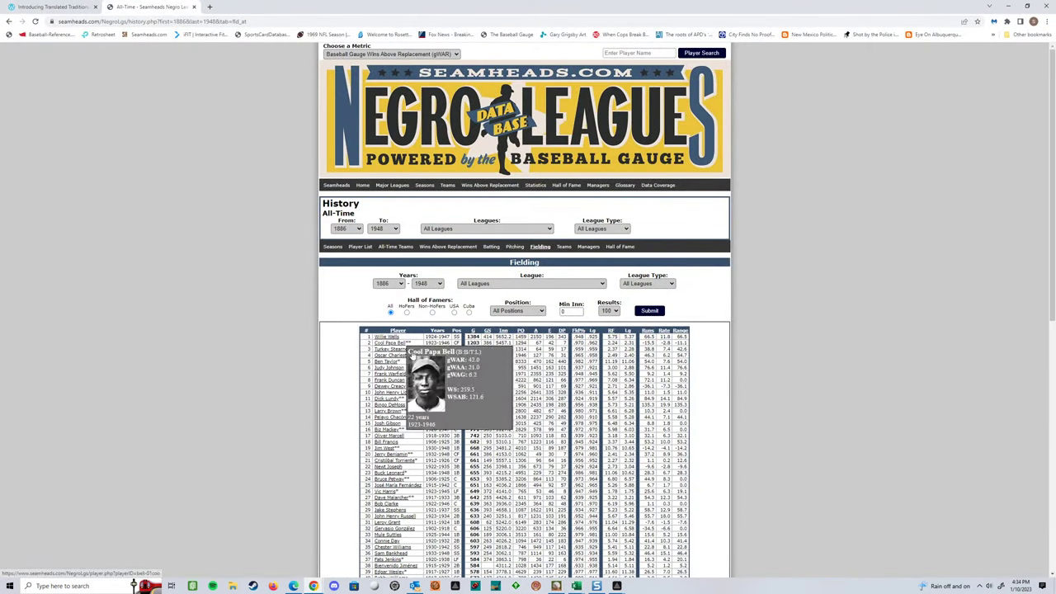
{"action": "left_click", "coordinate": [391, 342]}
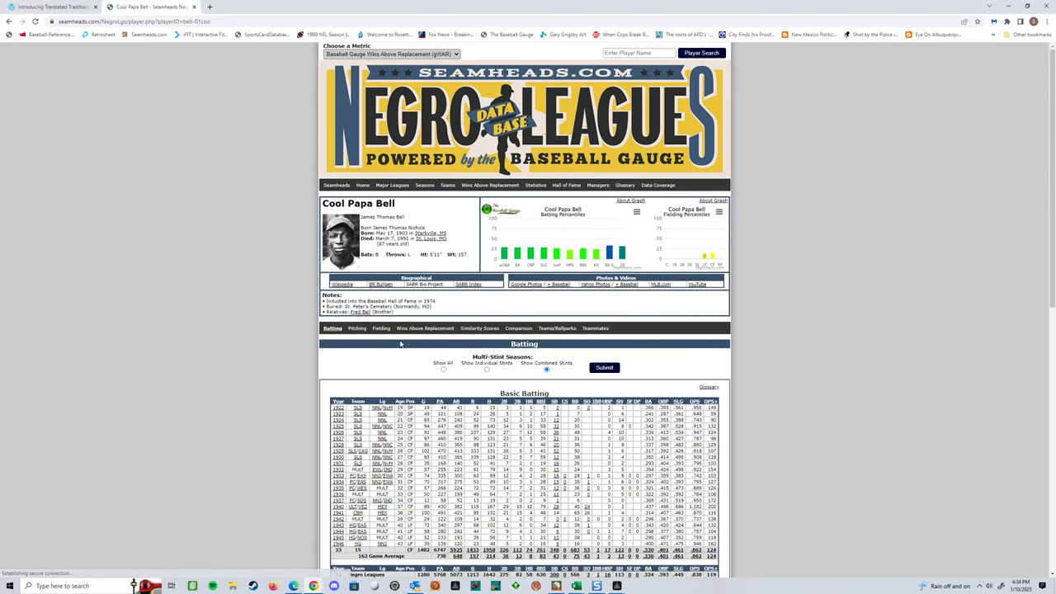
{"action": "left_click", "coordinate": [396, 347]}
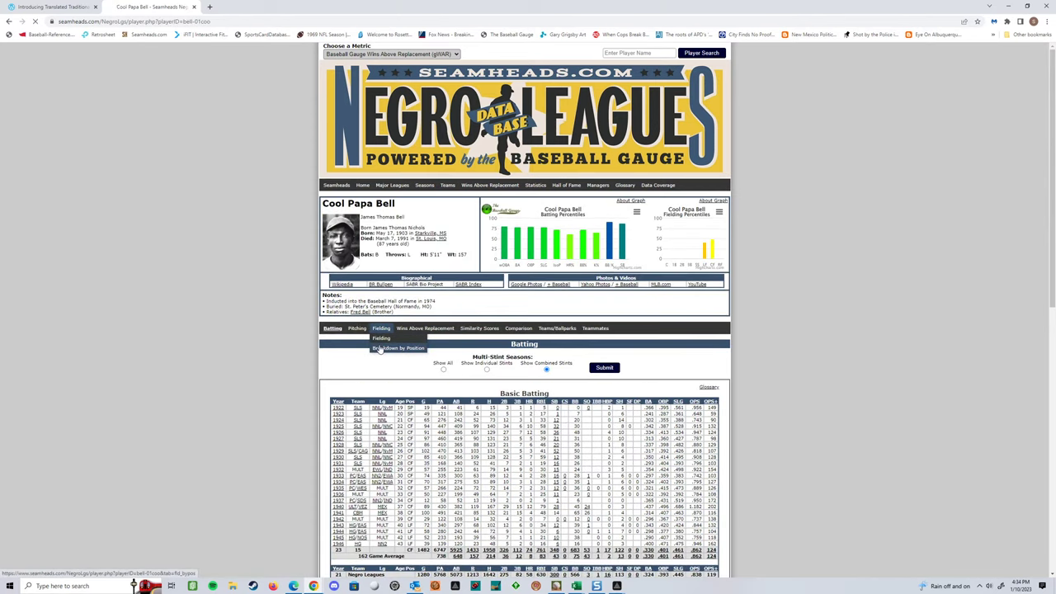
Step: Review Cool Papa Bell's games and runs in the fielding breakdown by position, and check his outfield bars in the fielding percentiles graph
{"action": "scroll", "coordinate": [505, 390], "scroll_direction": "down", "scroll_amount": 3}
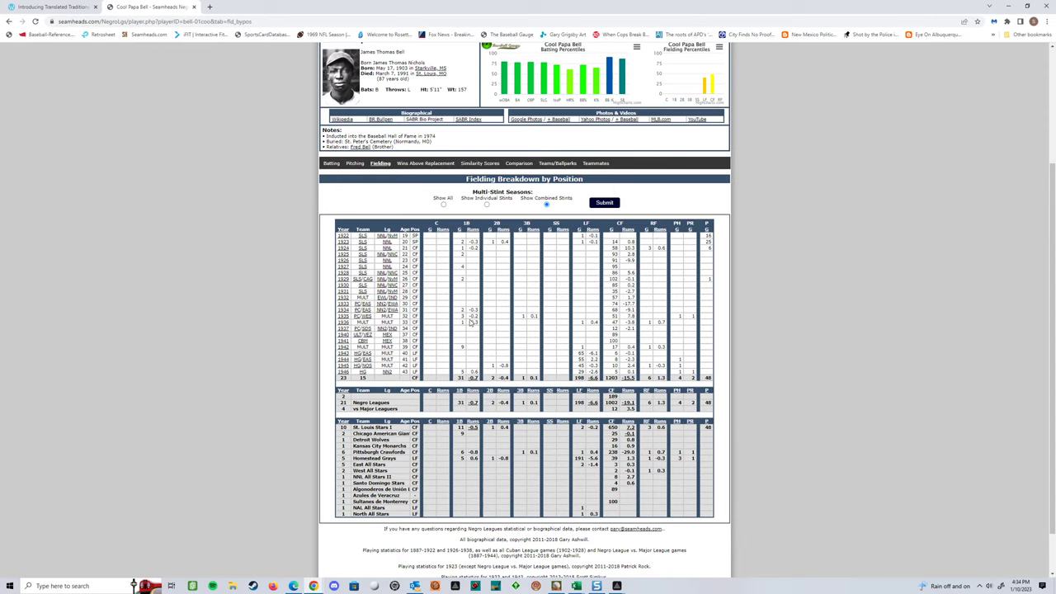
{"action": "scroll", "coordinate": [540, 155], "scroll_direction": "up", "scroll_amount": 1}
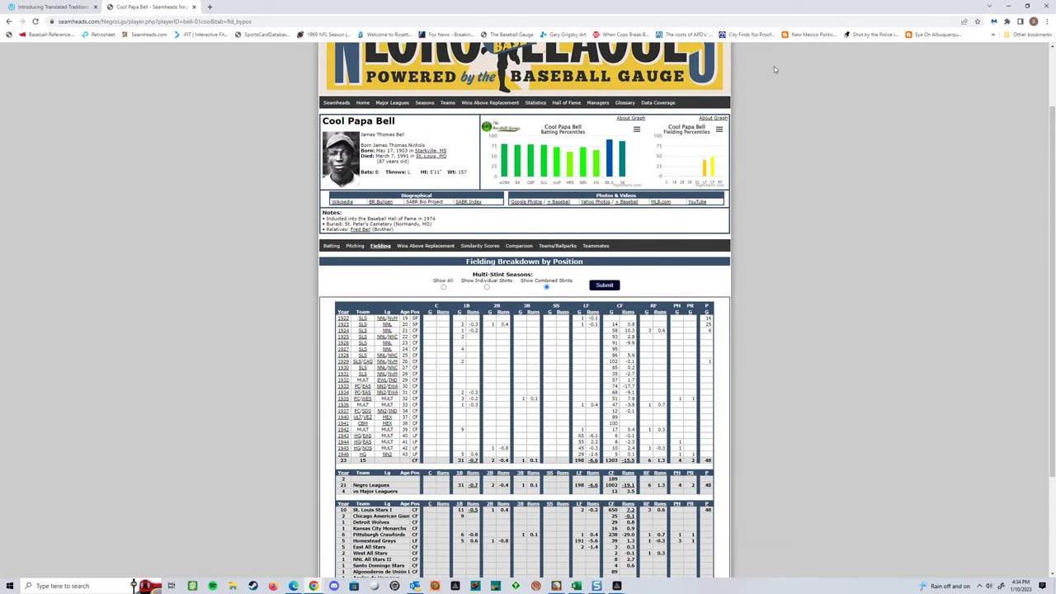
{"action": "mouse_move", "coordinate": [719, 153]}
{"action": "right_click", "coordinate": [716, 163]}
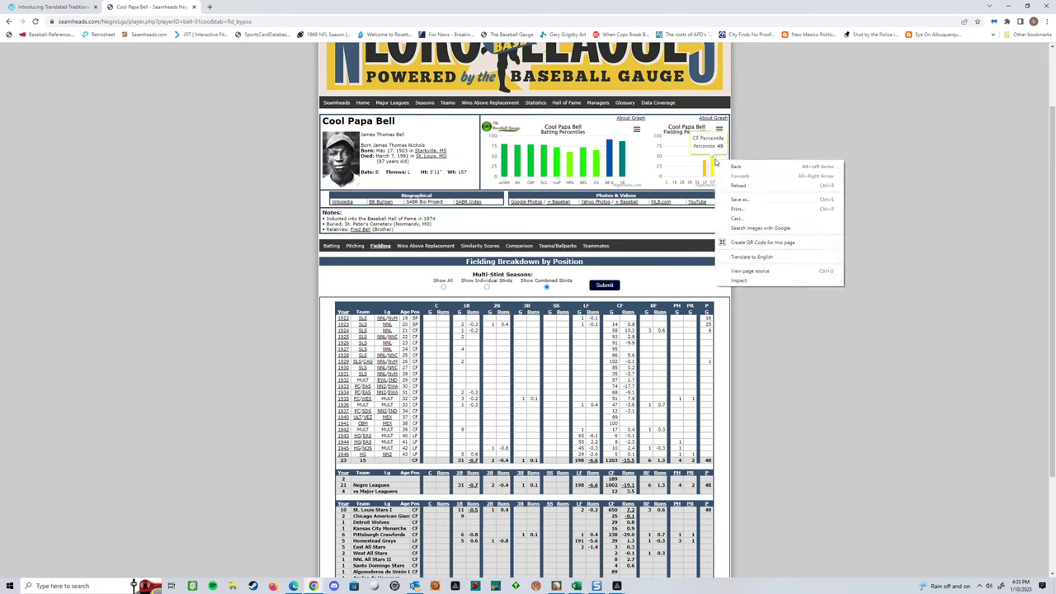
{"action": "key", "text": "Escape"}
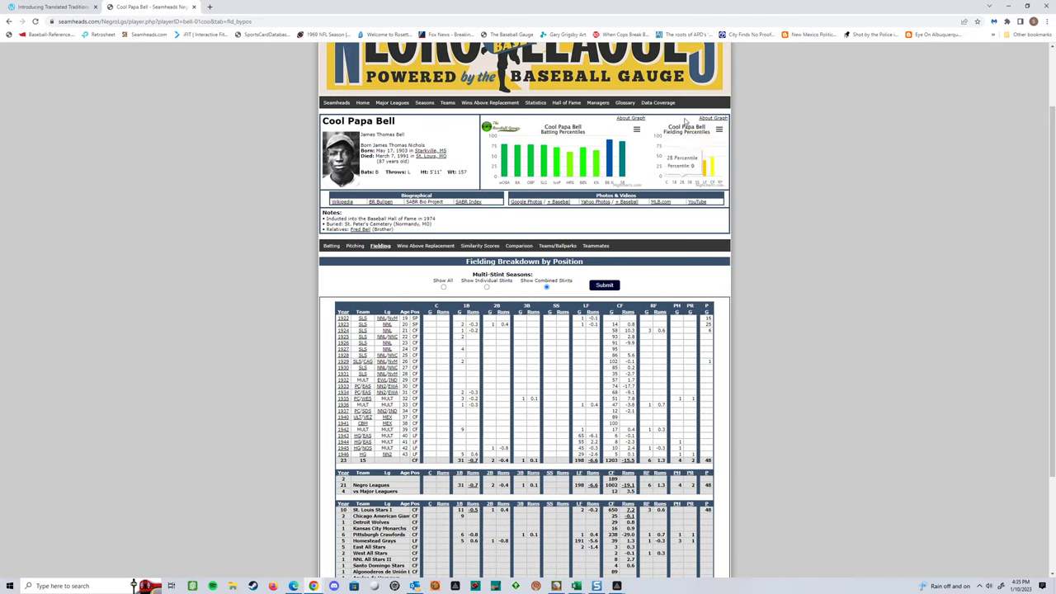
{"action": "mouse_move", "coordinate": [708, 184]}
Step: Go back to the all-time history page, show the all-time Wins Above Replacement list, and open Turkey Stearnes's player page
{"action": "left_click", "coordinate": [8, 22]}
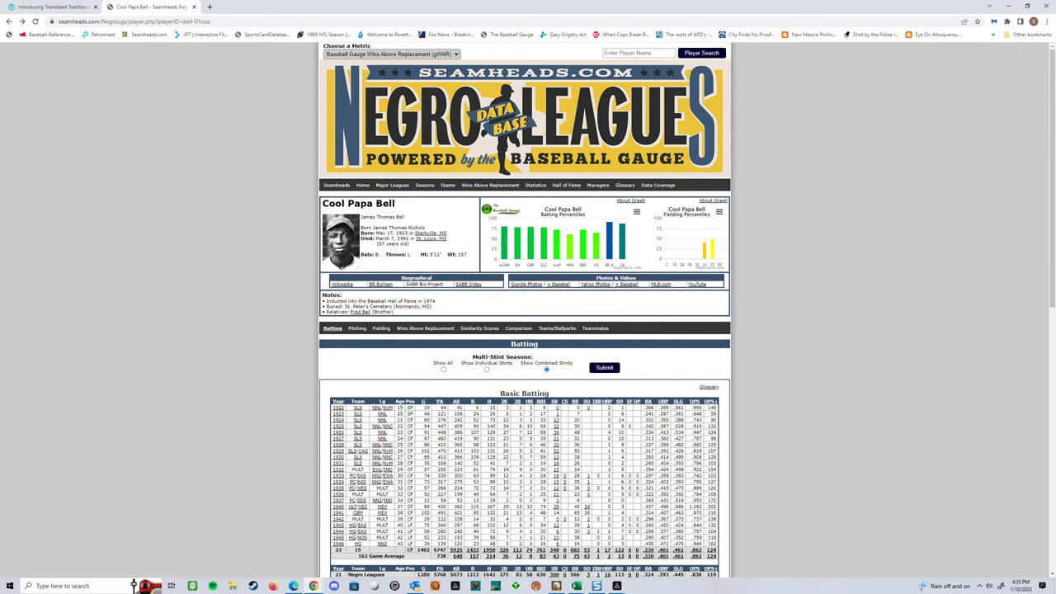
{"action": "left_click", "coordinate": [8, 22]}
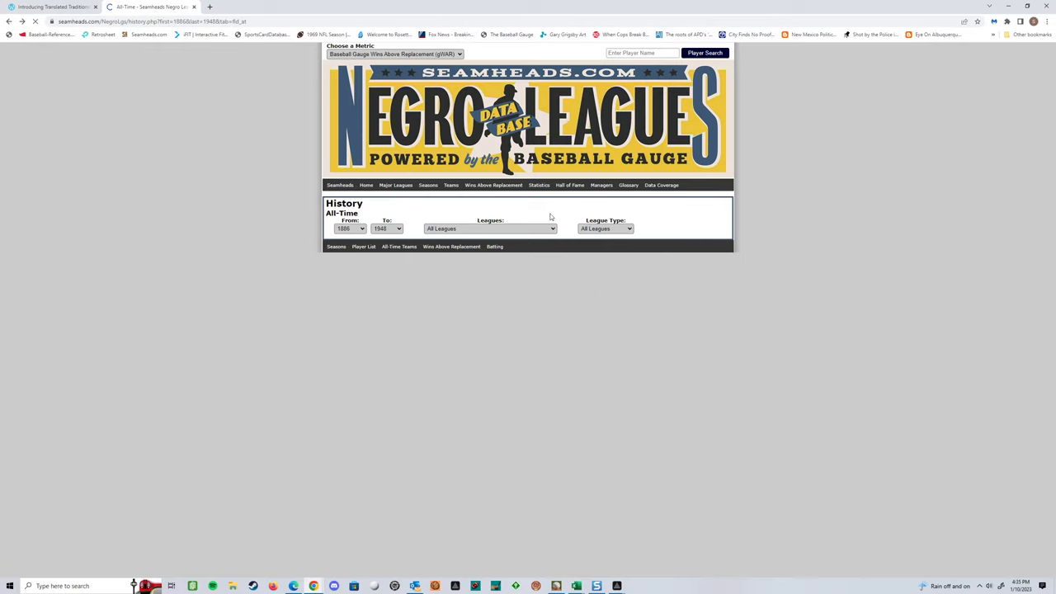
{"action": "left_click", "coordinate": [482, 200]}
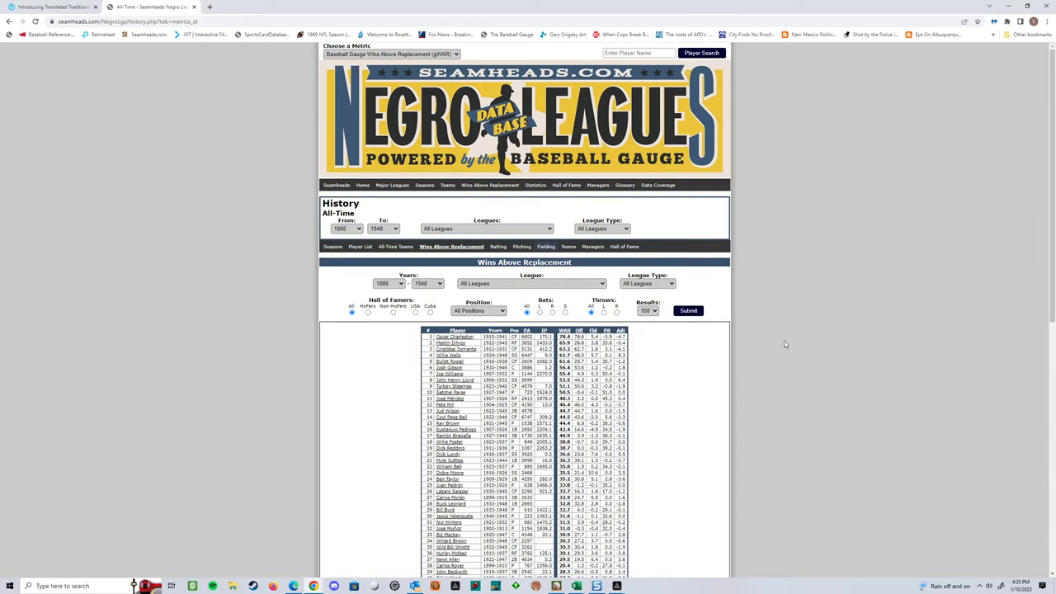
{"action": "scroll", "coordinate": [739, 368], "scroll_direction": "down", "scroll_amount": 1}
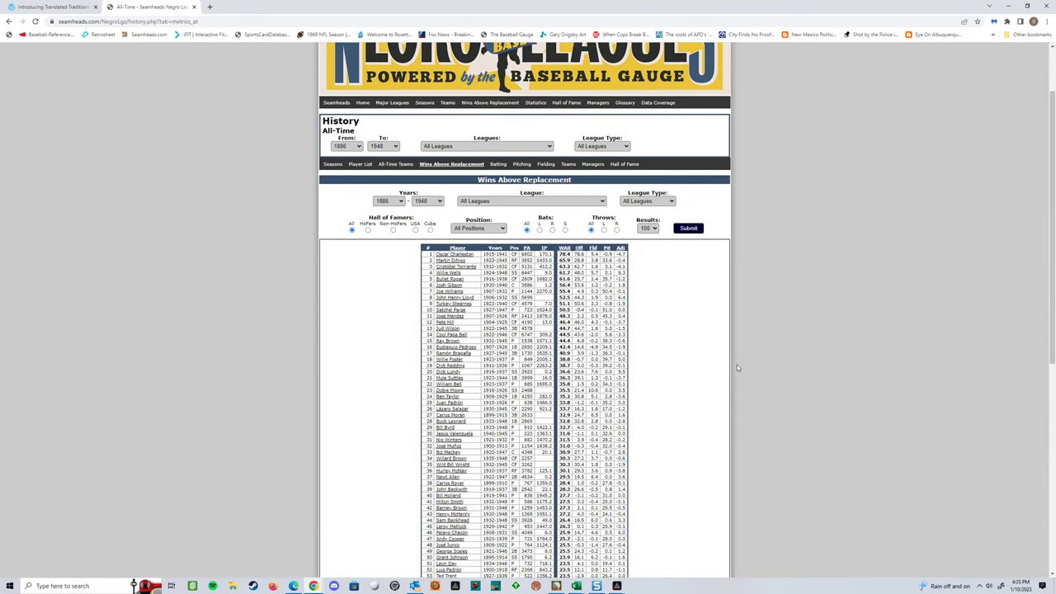
{"action": "left_click", "coordinate": [455, 305]}
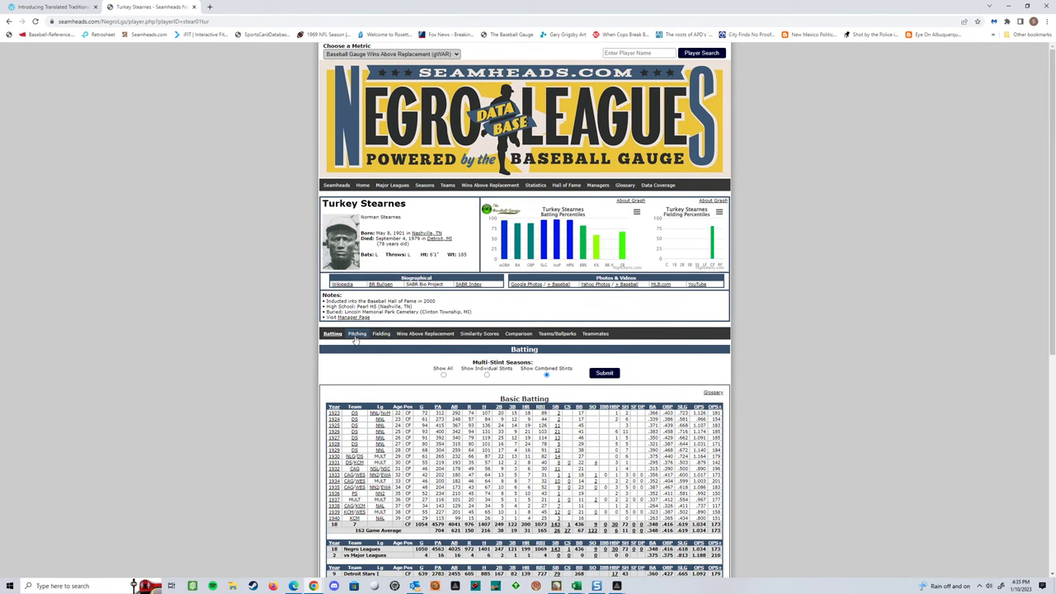
Step: Open Turkey Stearnes's fielding statistics and examine the runs, range and arm figures in his center field table
{"action": "left_click", "coordinate": [382, 333]}
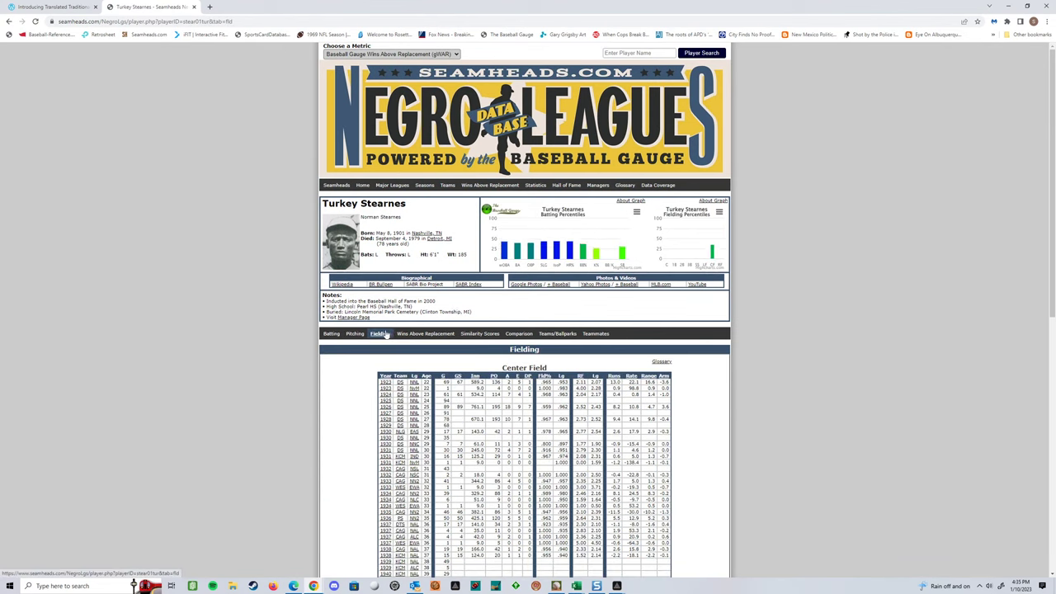
{"action": "left_click", "coordinate": [396, 352]}
{"action": "scroll", "coordinate": [700, 359], "scroll_direction": "down", "scroll_amount": 1}
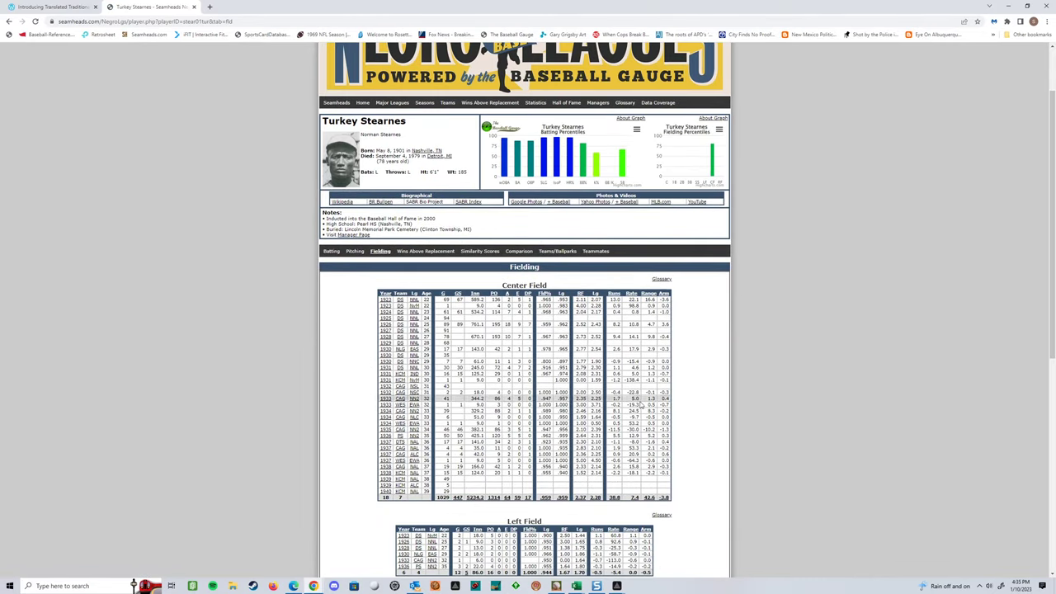
{"action": "mouse_move", "coordinate": [665, 299]}
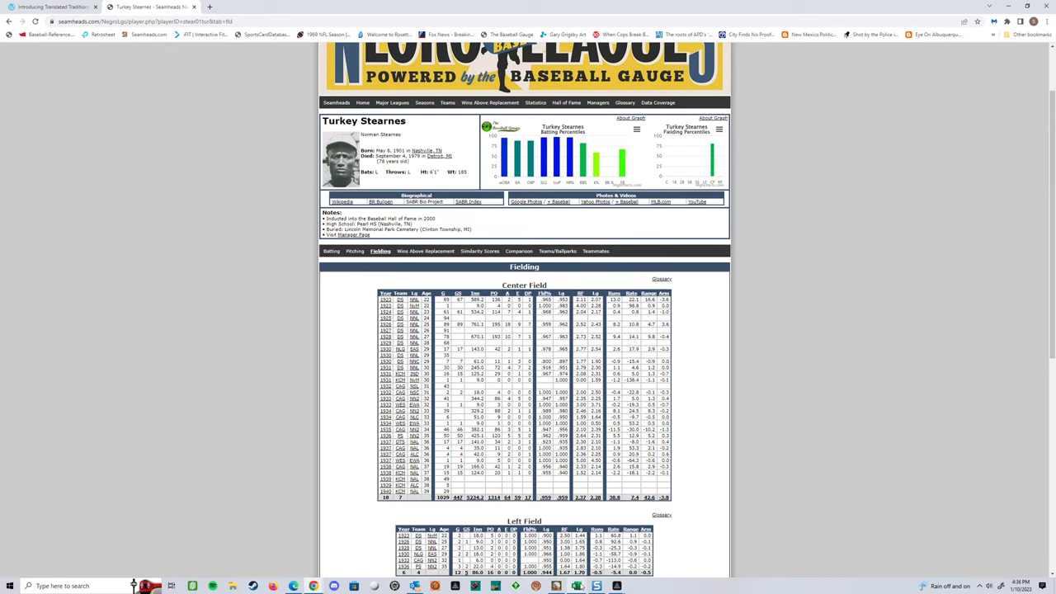
Step: Switch to the Baseball Franchise Best Player 3 year workbook and examine Turkey Stearnes's ratings at each outfield position on the NEG LG Field sheet
{"action": "mouse_move", "coordinate": [578, 585]}
{"action": "mouse_move", "coordinate": [717, 148]}
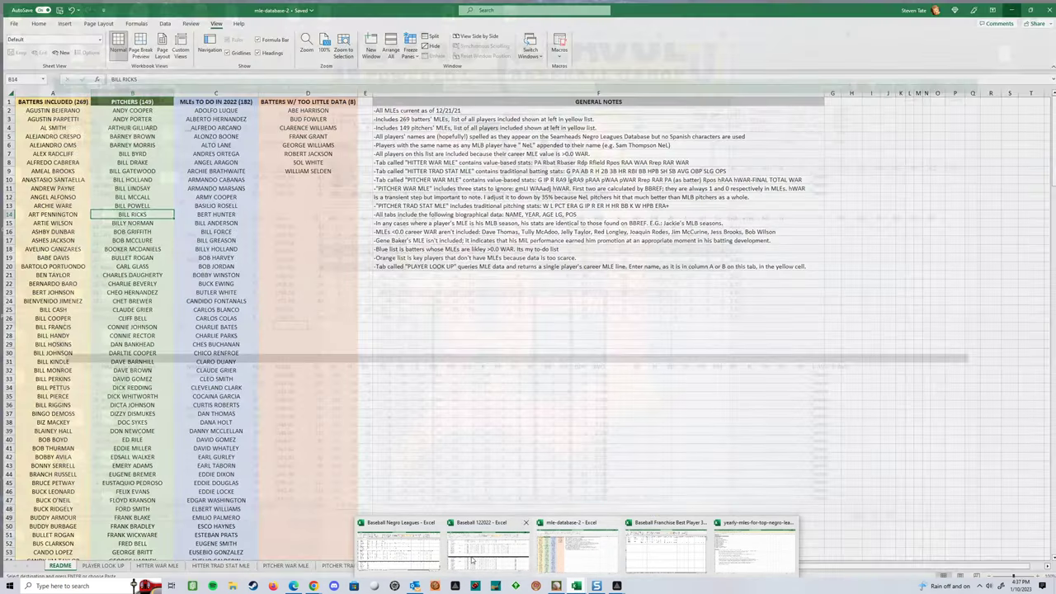
{"action": "mouse_move", "coordinate": [394, 559]}
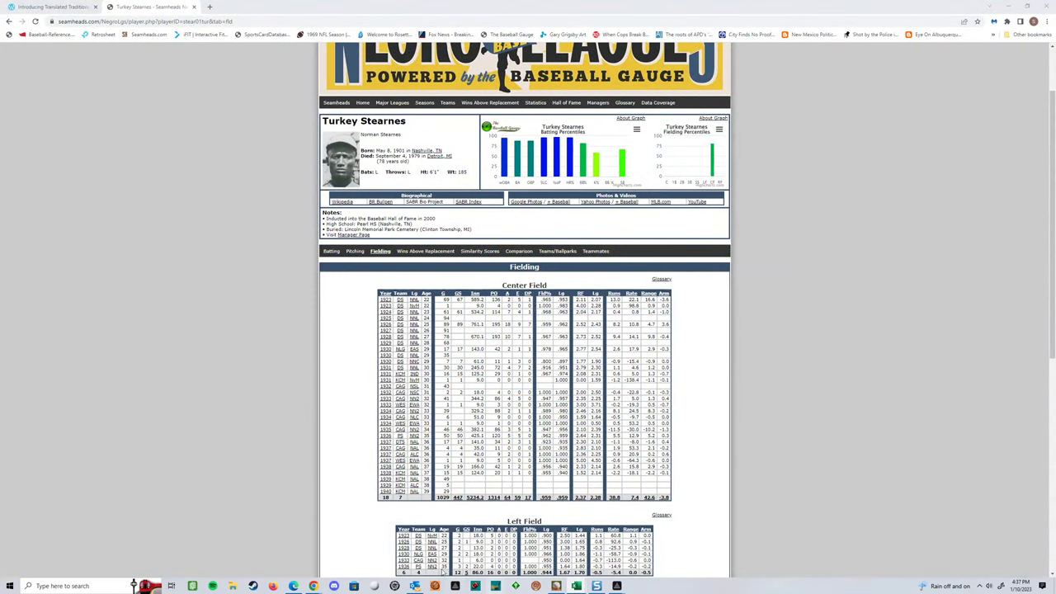
{"action": "mouse_move", "coordinate": [610, 570]}
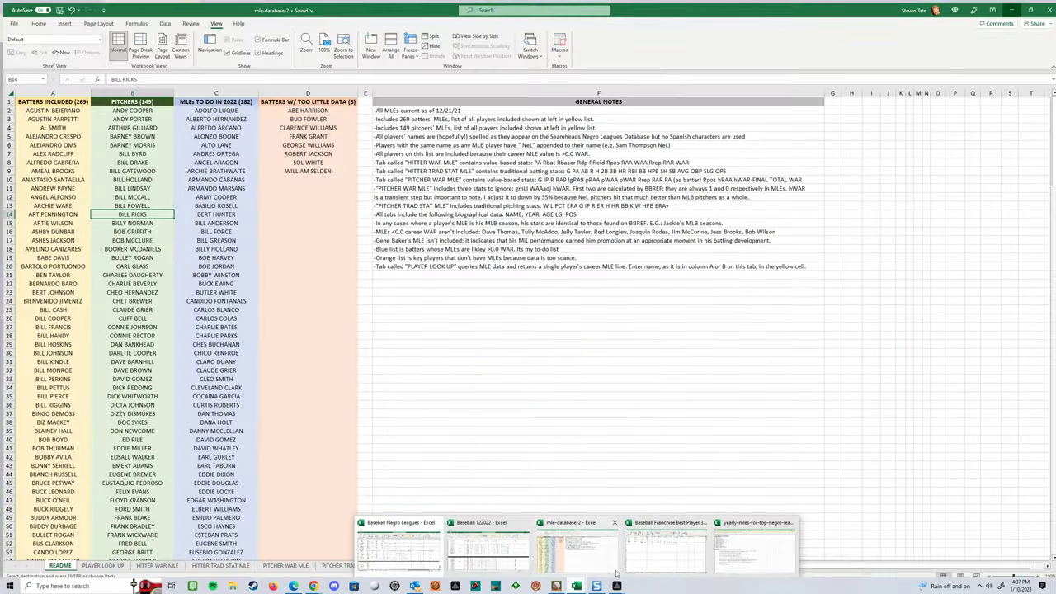
{"action": "left_click", "coordinate": [665, 547]}
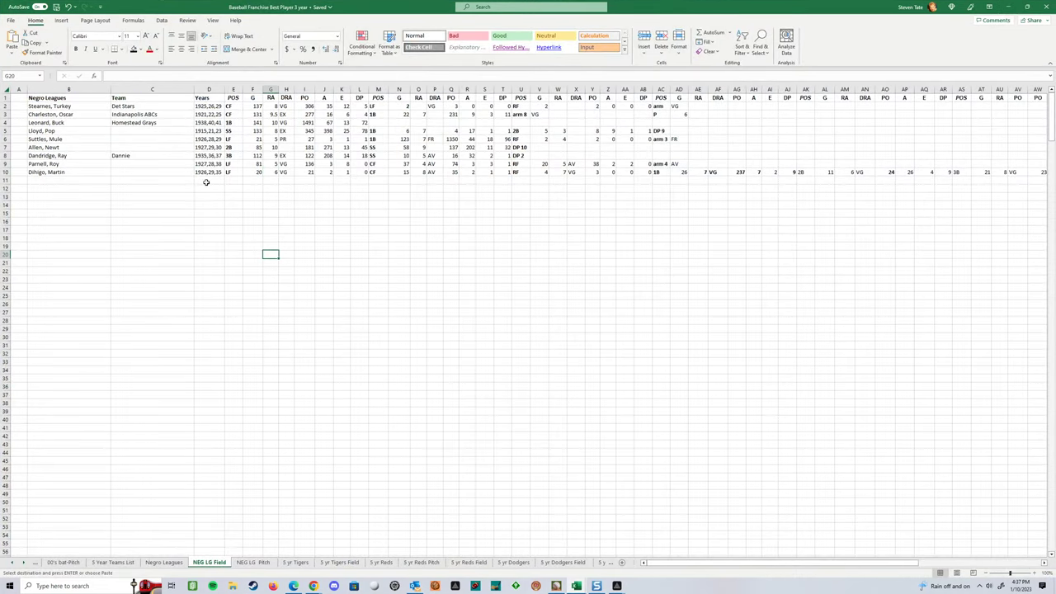
{"action": "left_click", "coordinate": [117, 146]}
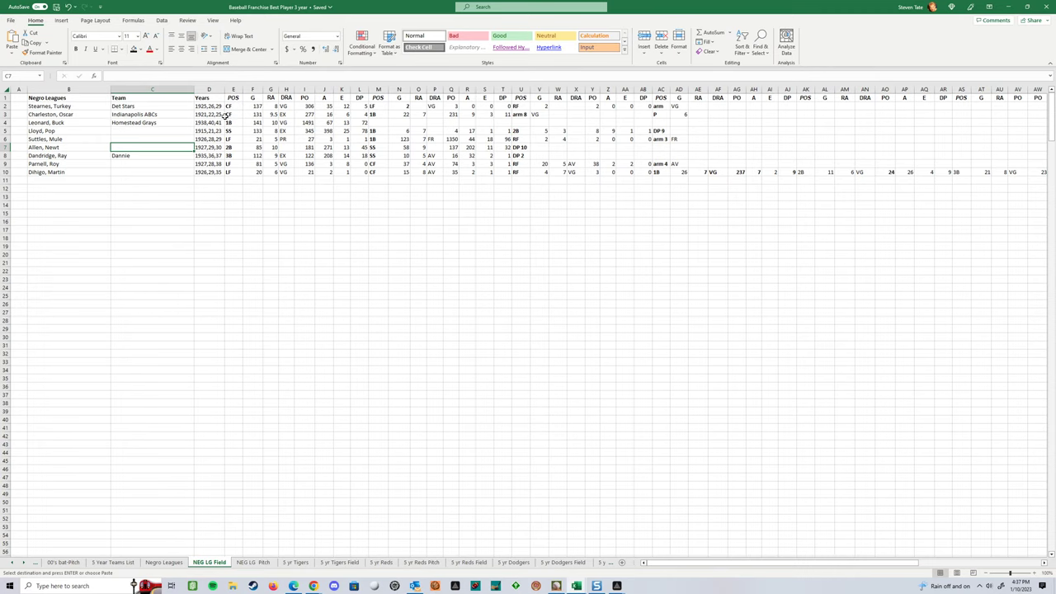
{"action": "left_click", "coordinate": [275, 106]}
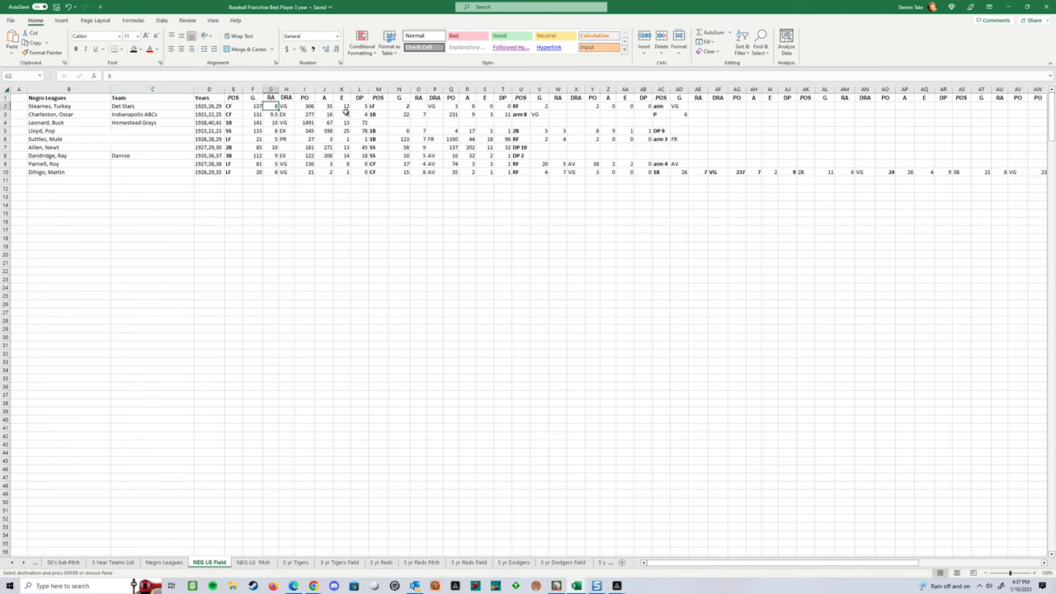
{"action": "left_click", "coordinate": [418, 106]}
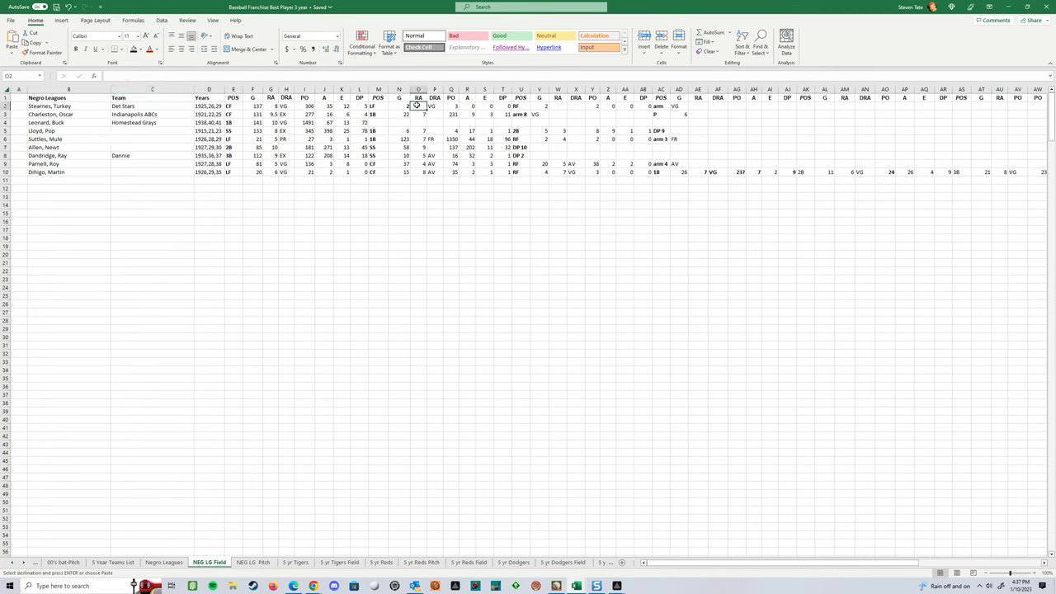
{"action": "left_click", "coordinate": [560, 106]}
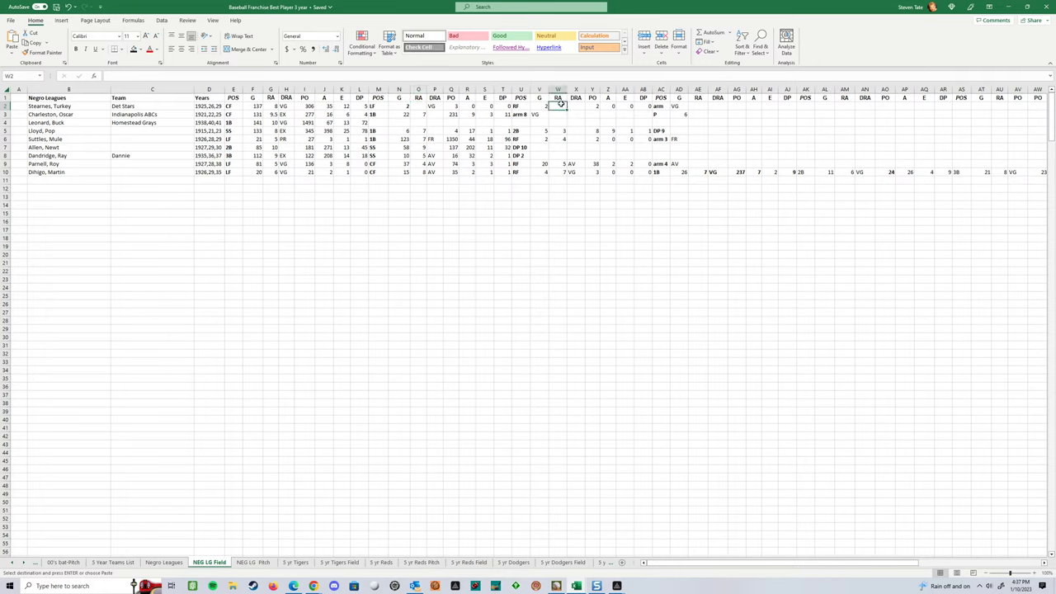
{"action": "left_click", "coordinate": [418, 107]}
{"action": "left_click", "coordinate": [402, 106]}
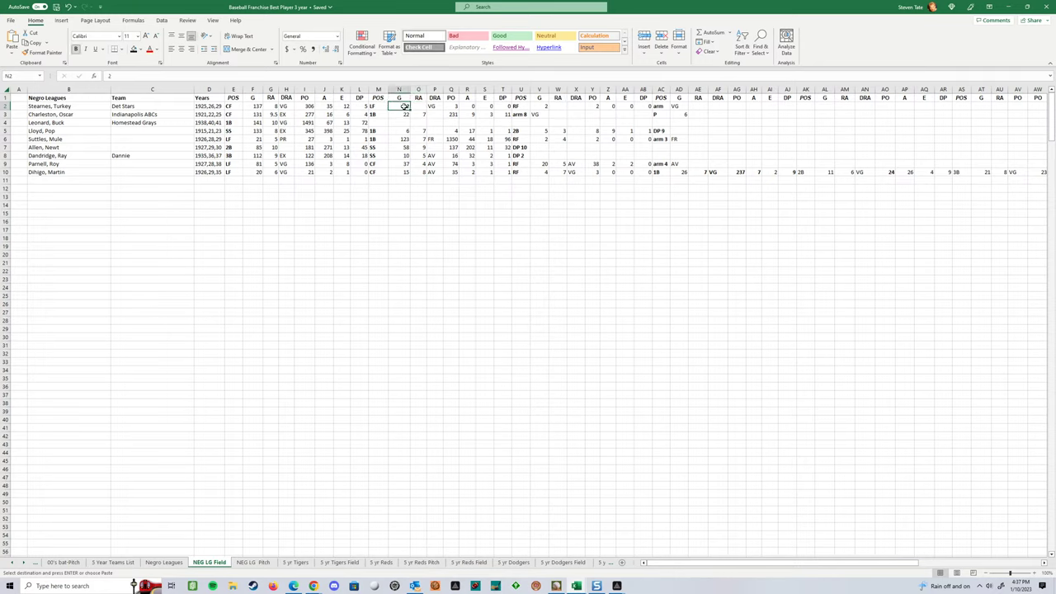
{"action": "left_click", "coordinate": [544, 106]}
{"action": "left_click", "coordinate": [608, 107]}
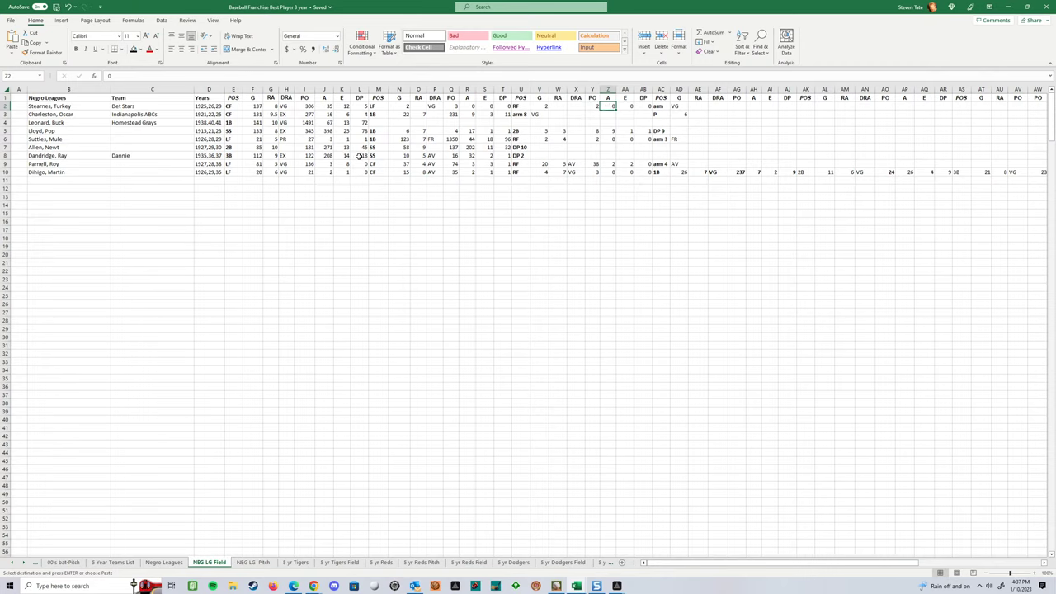
Step: Check Turkey Stearnes's center field range rating and selected years, and Pop Lloyd's shortstop putouts on the fielding sheet
{"action": "left_click", "coordinate": [271, 106]}
{"action": "left_click", "coordinate": [355, 237]}
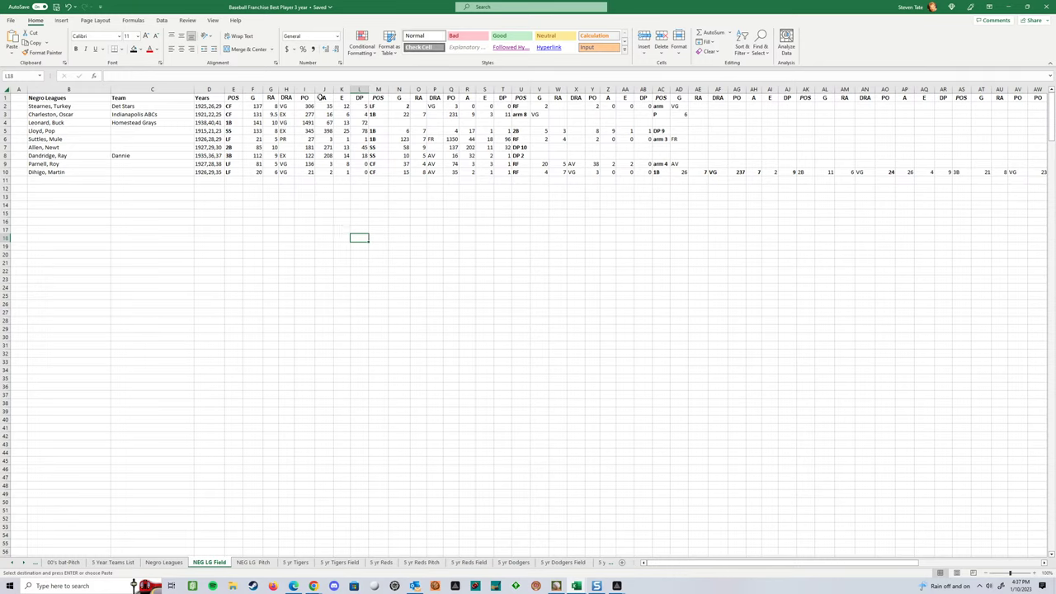
{"action": "left_click", "coordinate": [271, 106]}
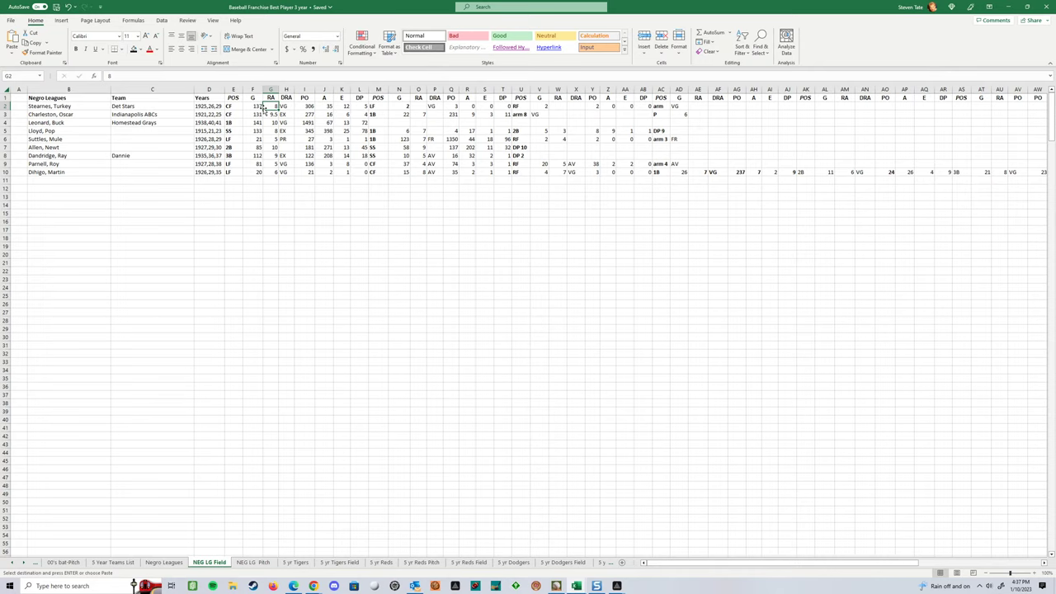
{"action": "left_click", "coordinate": [197, 105]}
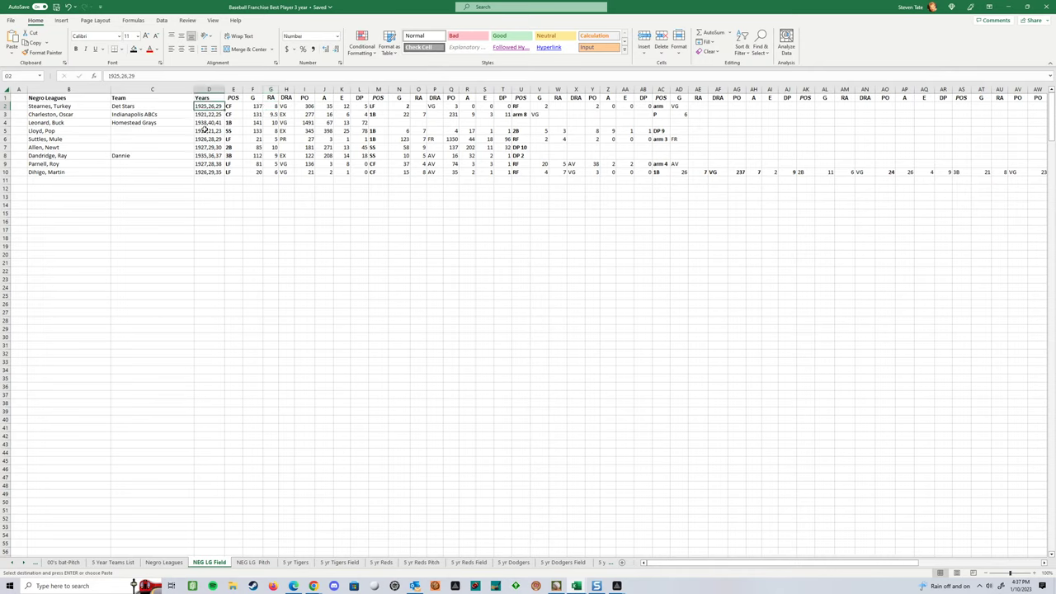
{"action": "left_click", "coordinate": [299, 130]}
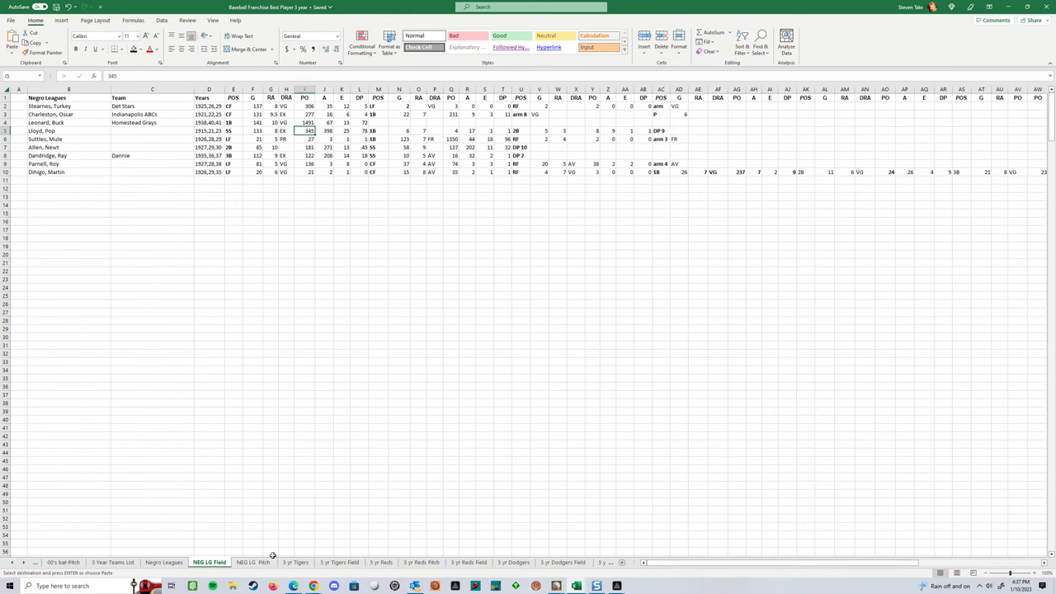
Step: Open the Negro Leagues sheet and look over the list of averaged players from Turkey Stearnes to Josh Gibson
{"action": "left_click", "coordinate": [164, 562]}
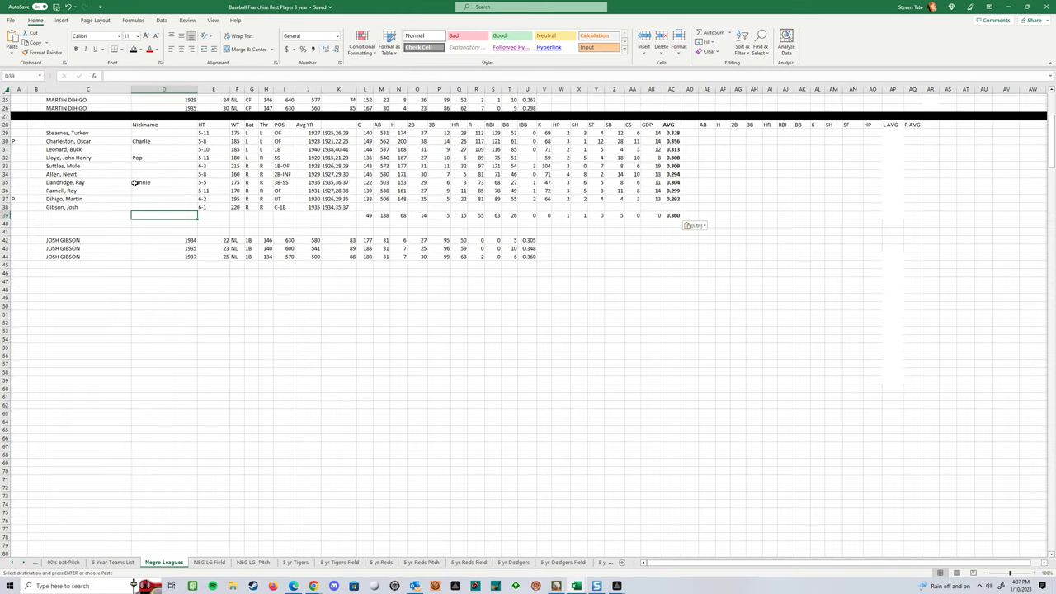
{"action": "left_click_drag", "start_coordinate": [72, 133], "coordinate": [72, 207]}
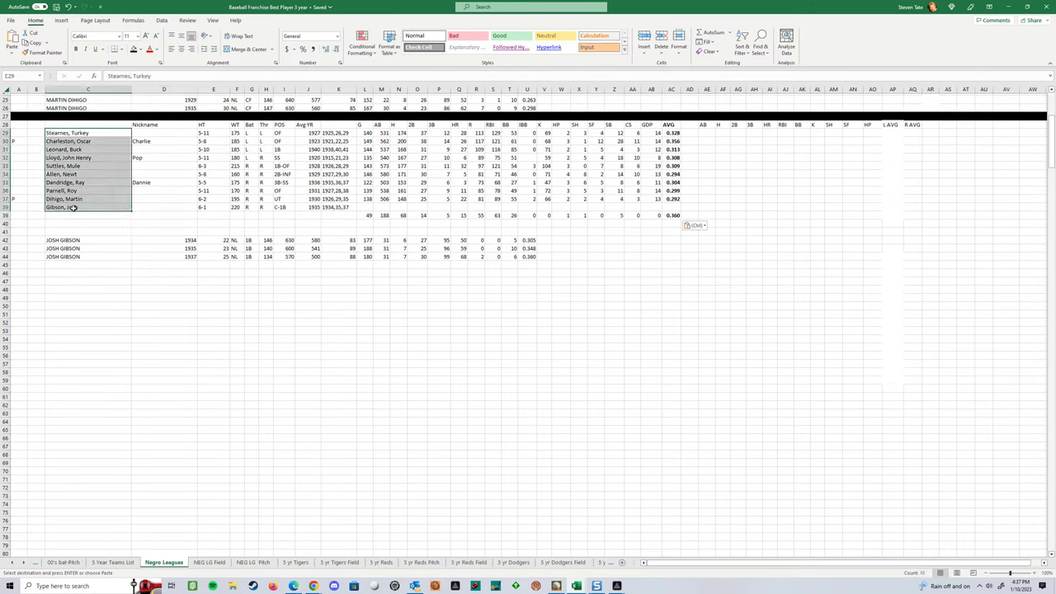
{"action": "left_click", "coordinate": [117, 265]}
{"action": "left_click", "coordinate": [98, 214]}
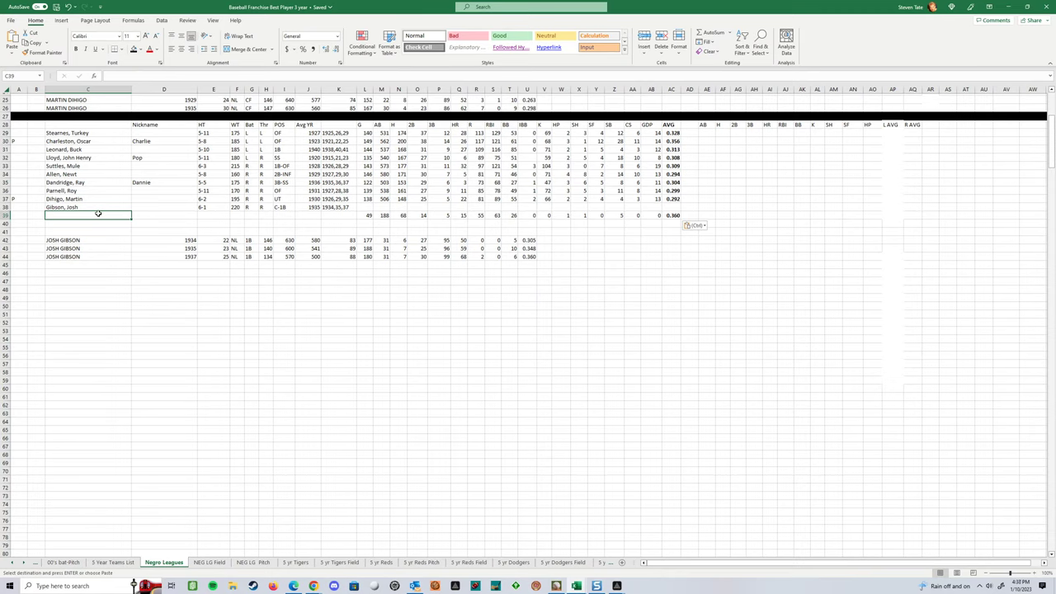
{"action": "left_click", "coordinate": [648, 280]}
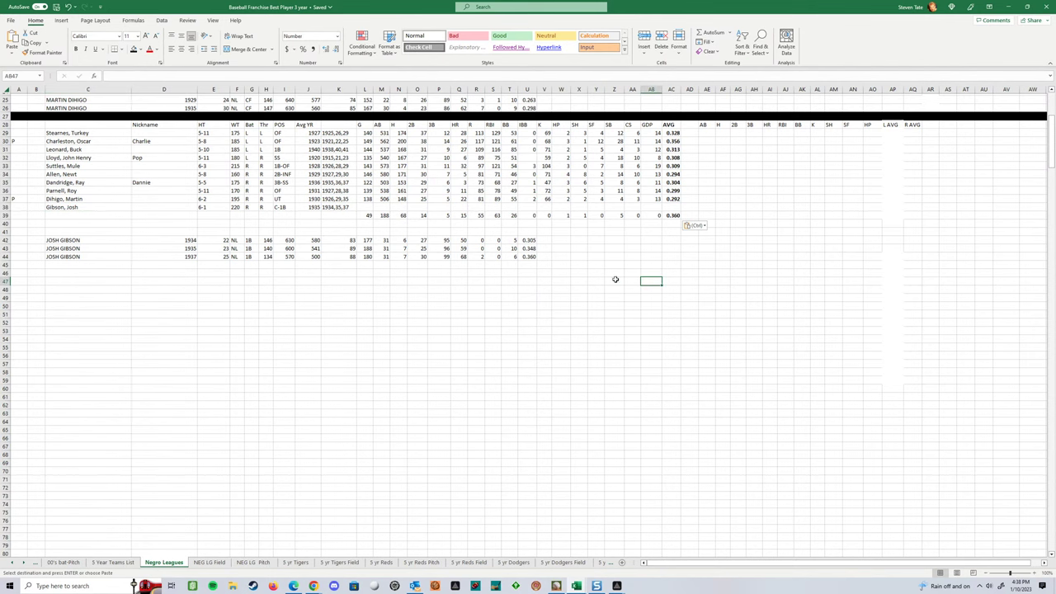
Step: Review the averaged batting lines on the Negro Leagues sheet together with the raw number rows above them
{"action": "scroll", "coordinate": [617, 250], "scroll_direction": "up", "scroll_amount": 4}
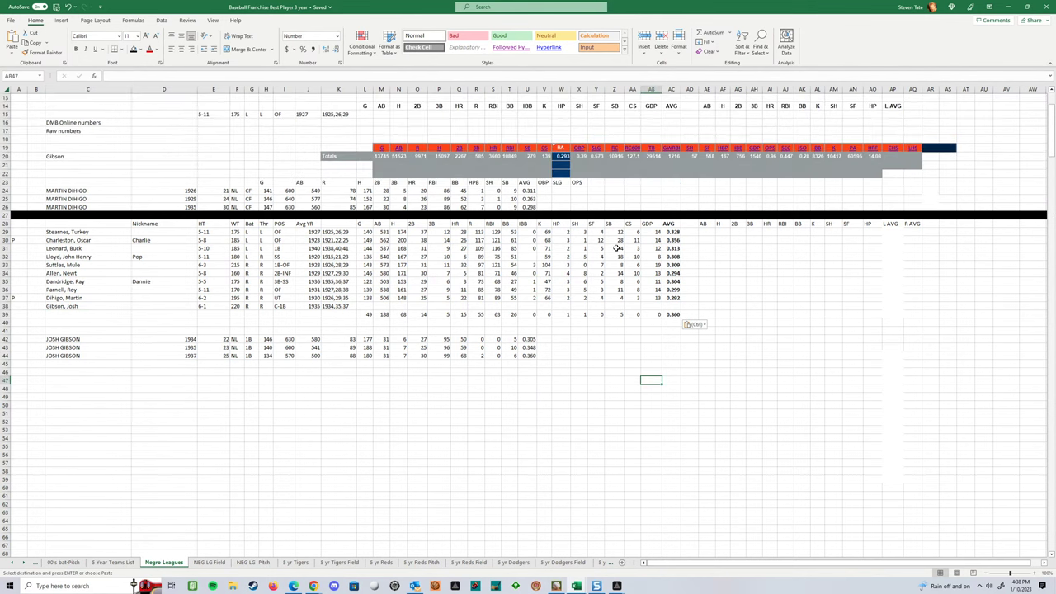
{"action": "scroll", "coordinate": [617, 248], "scroll_direction": "up", "scroll_amount": 2}
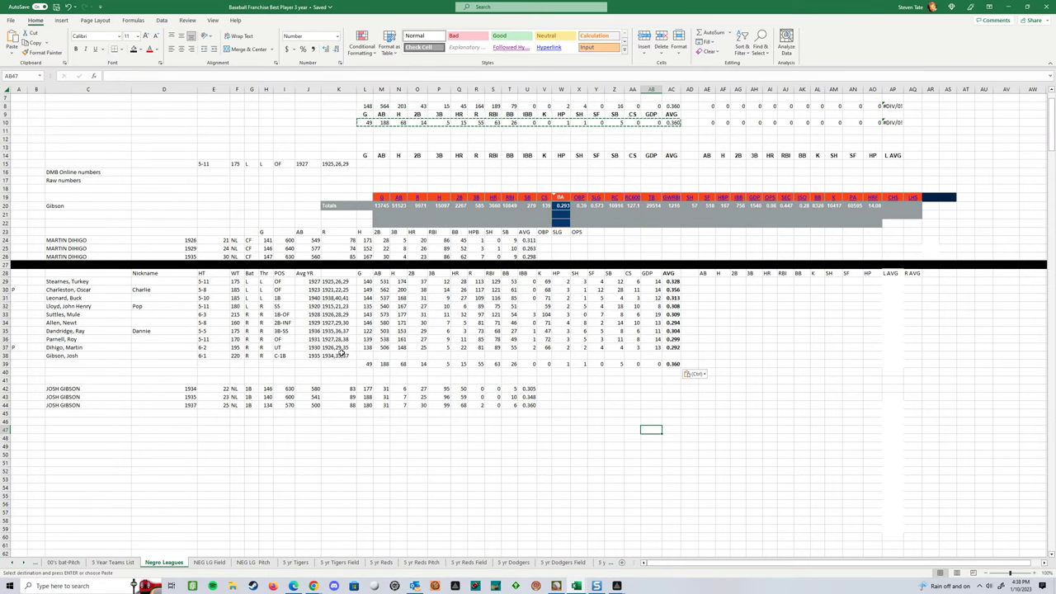
{"action": "left_click", "coordinate": [596, 463]}
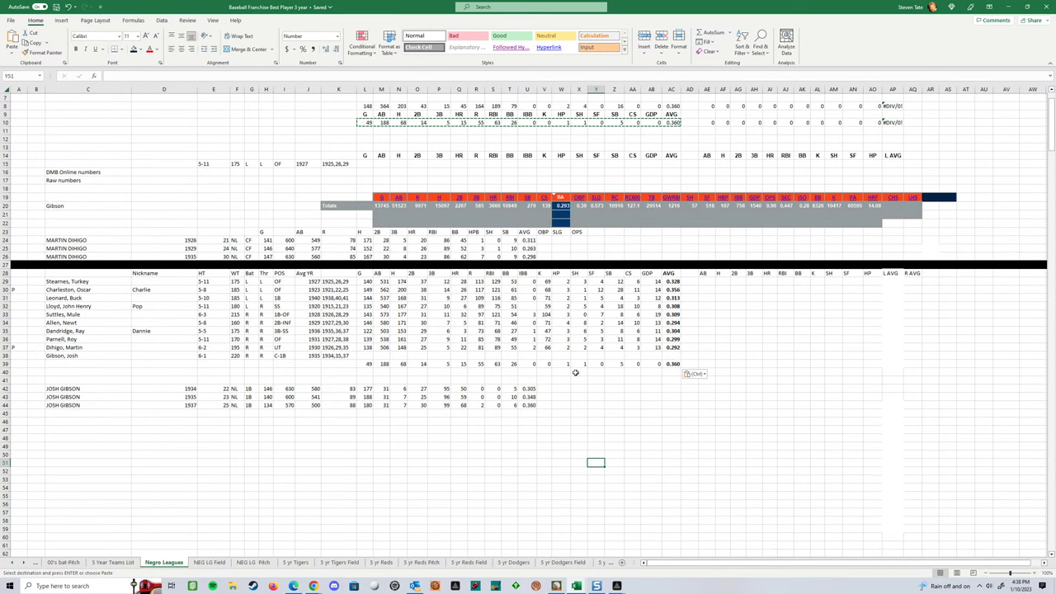
{"action": "left_click", "coordinate": [586, 407]}
{"action": "left_click", "coordinate": [526, 306]}
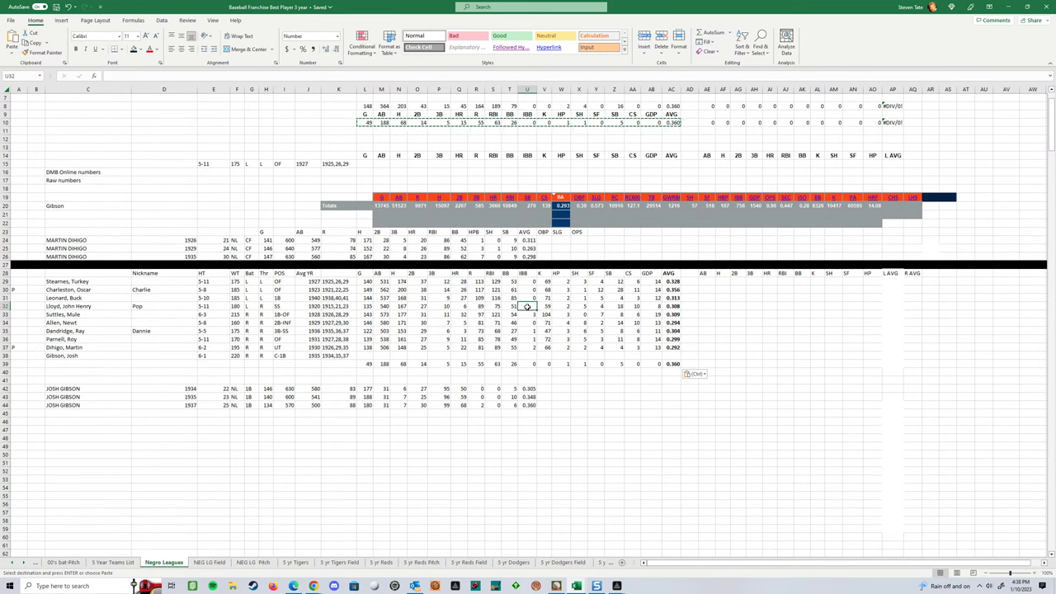
{"action": "left_click", "coordinate": [646, 297]}
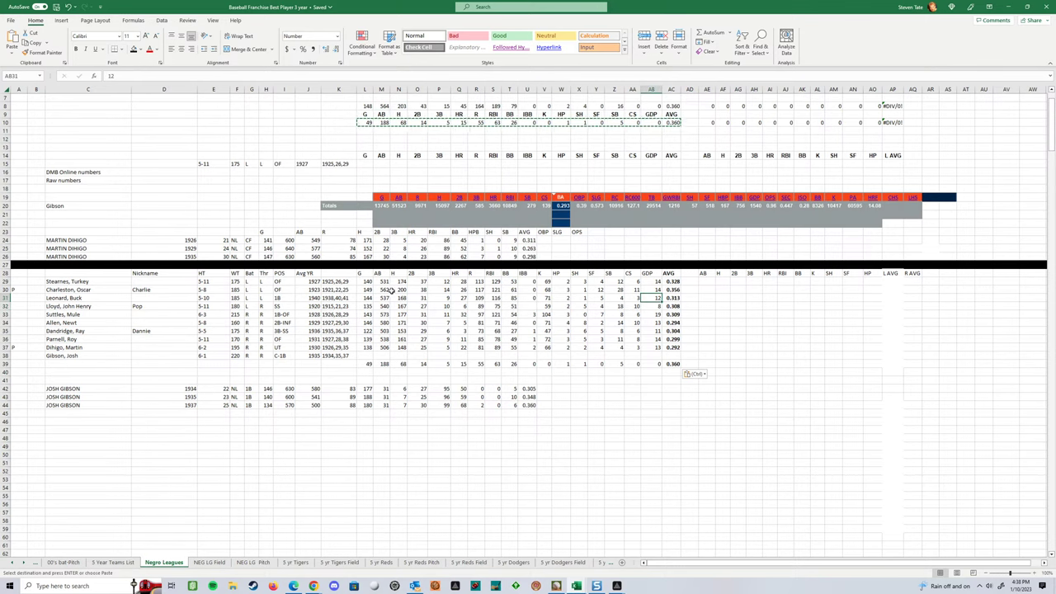
Step: Review Oscar Charleston's average year and batting line on the Negro Leagues sheet and his range and arm ratings on the NEG LG Field sheet
{"action": "left_click", "coordinate": [313, 291]}
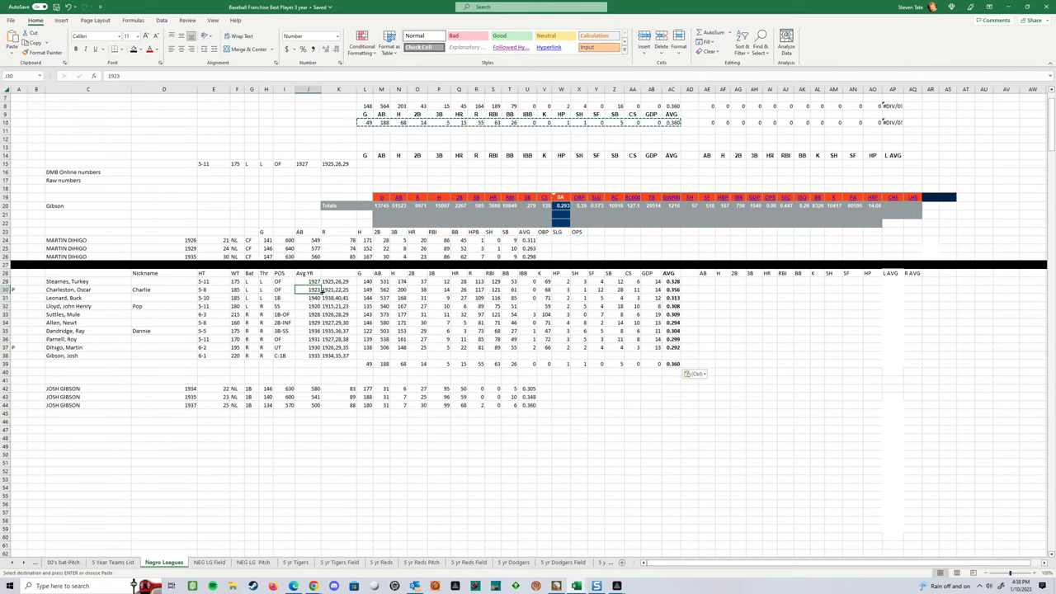
{"action": "left_click_drag", "start_coordinate": [368, 292], "coordinate": [674, 293]}
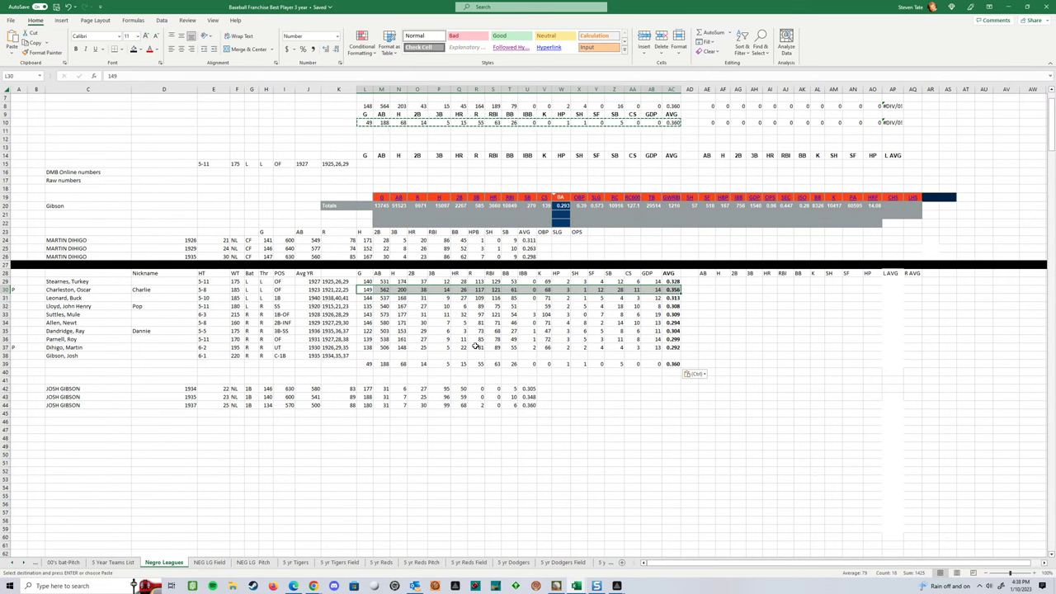
{"action": "left_click", "coordinate": [209, 561]}
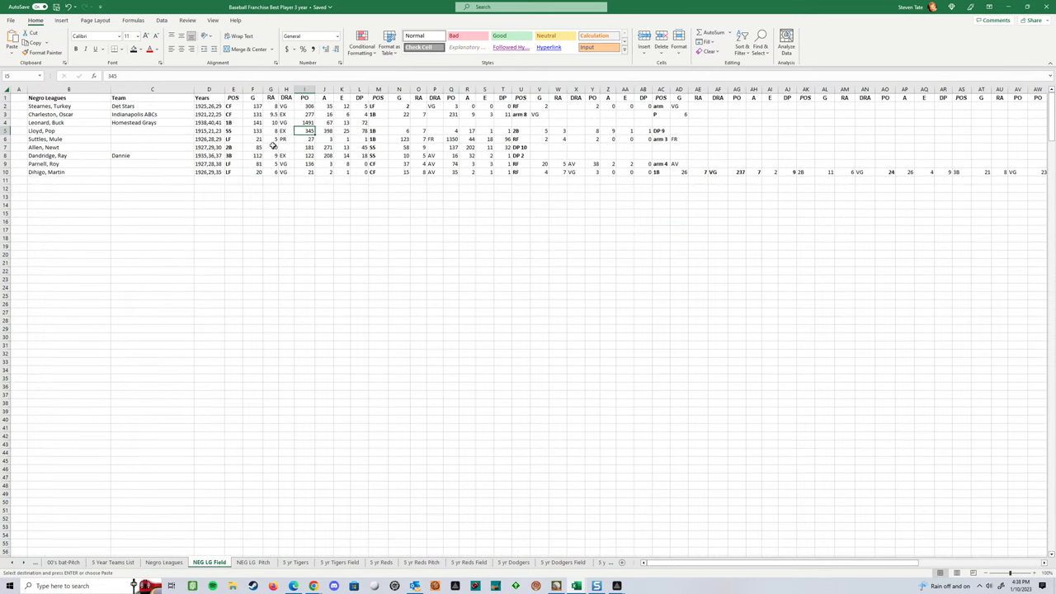
{"action": "left_click", "coordinate": [273, 115]}
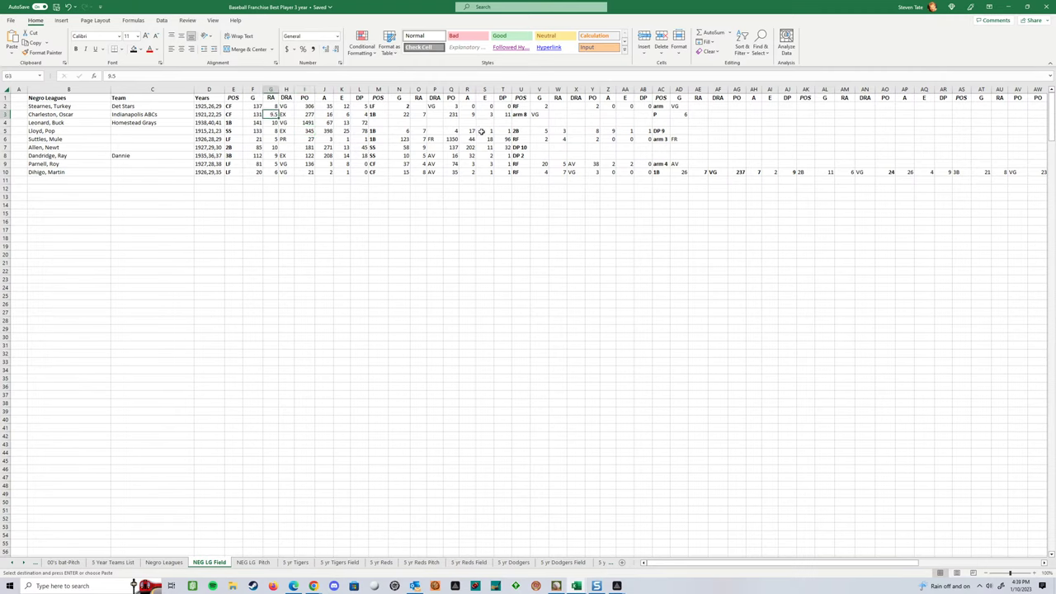
{"action": "left_click", "coordinate": [420, 114]}
{"action": "left_click", "coordinate": [524, 115]}
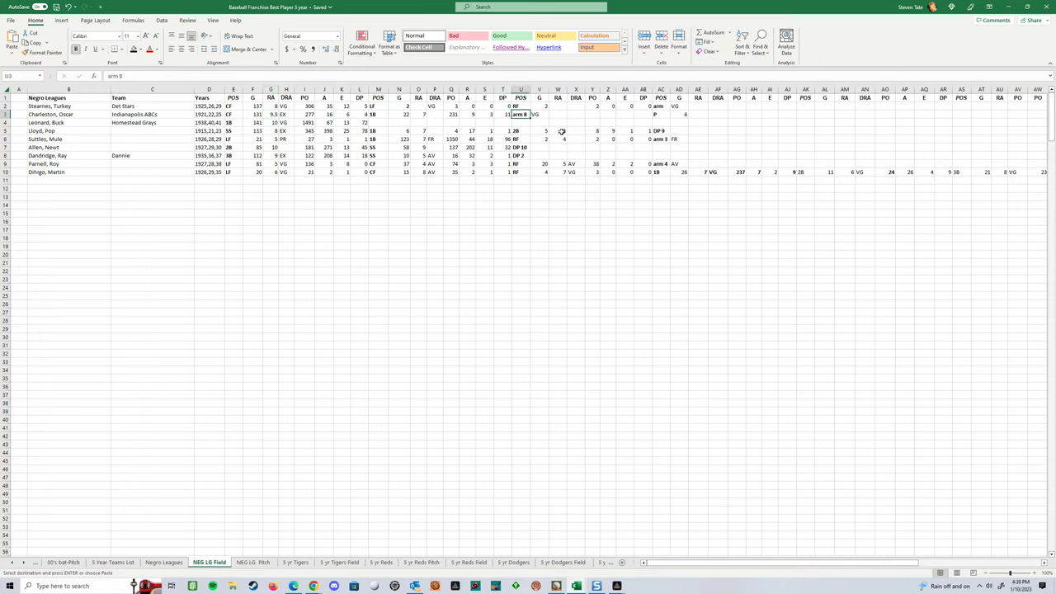
{"action": "left_click", "coordinate": [379, 217]}
{"action": "left_click", "coordinate": [342, 246]}
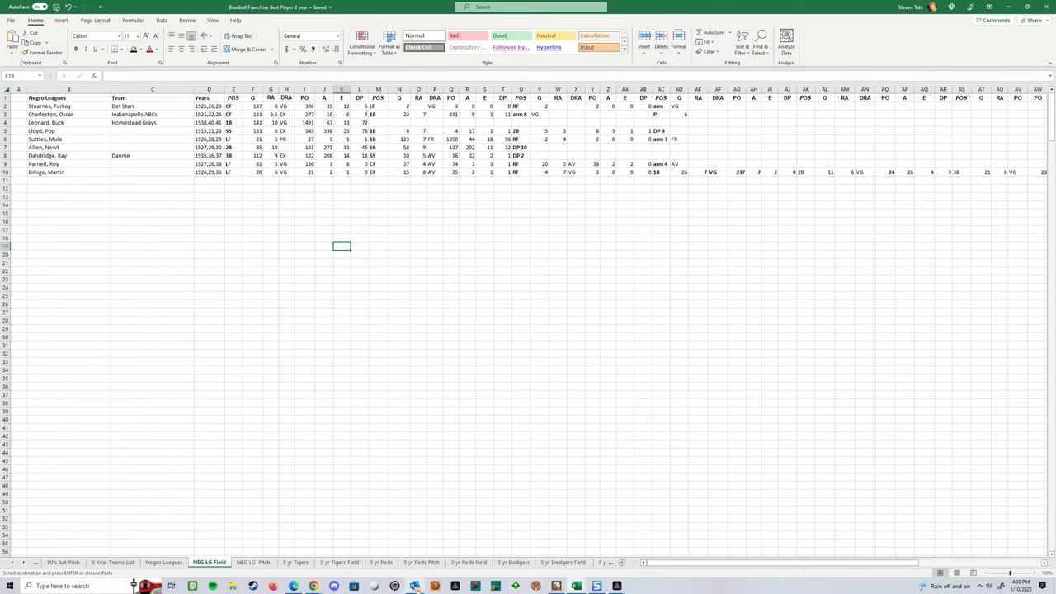
Step: Switch to Chrome and bring up Turkey Stearnes's fielding page on Seamheads
{"action": "mouse_move", "coordinate": [314, 586]}
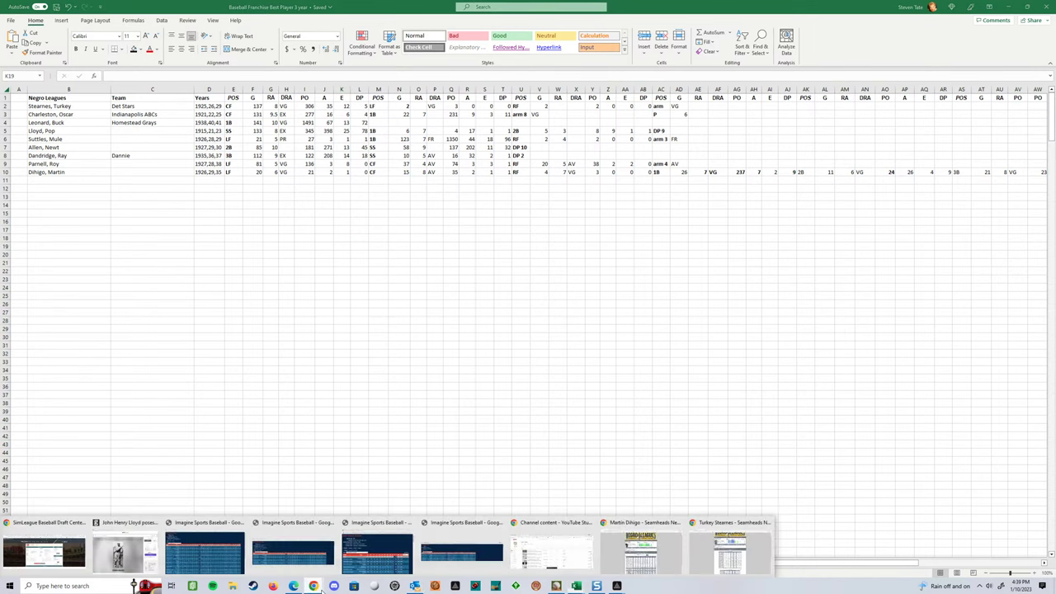
{"action": "left_click", "coordinate": [654, 561]}
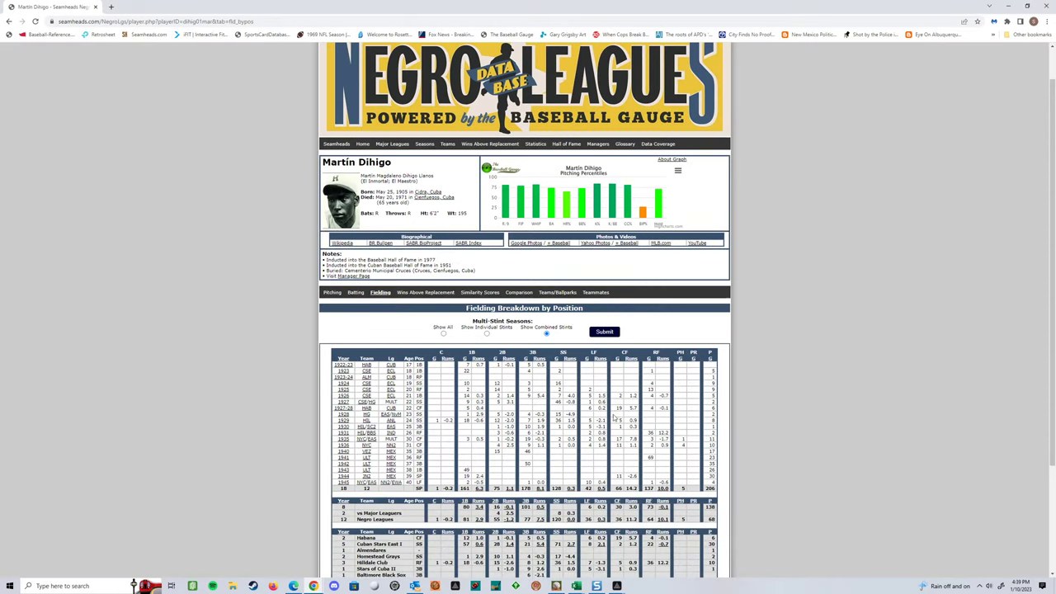
{"action": "mouse_move", "coordinate": [314, 586]}
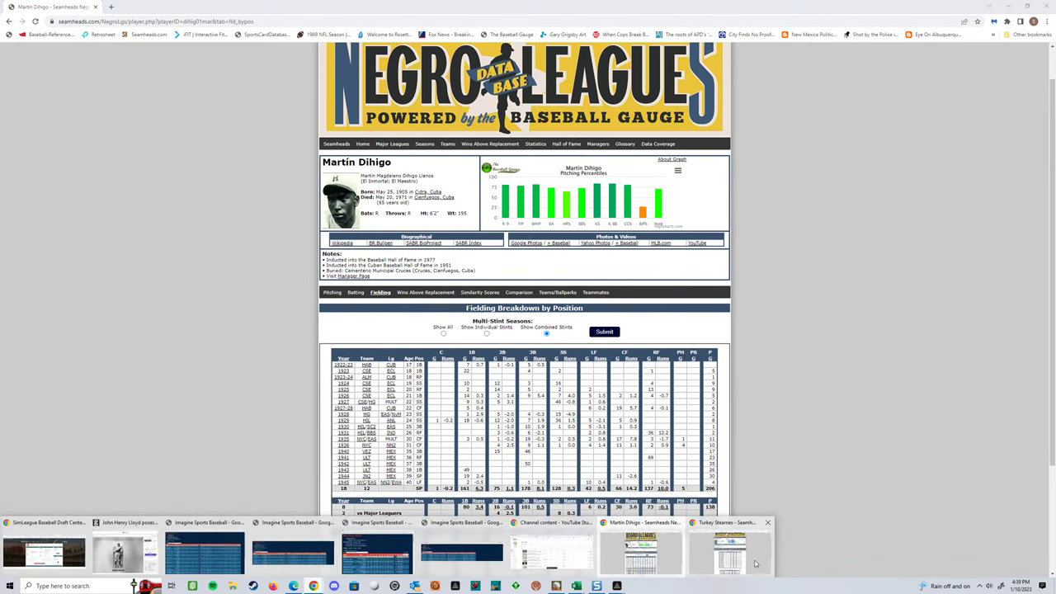
{"action": "left_click", "coordinate": [759, 553]}
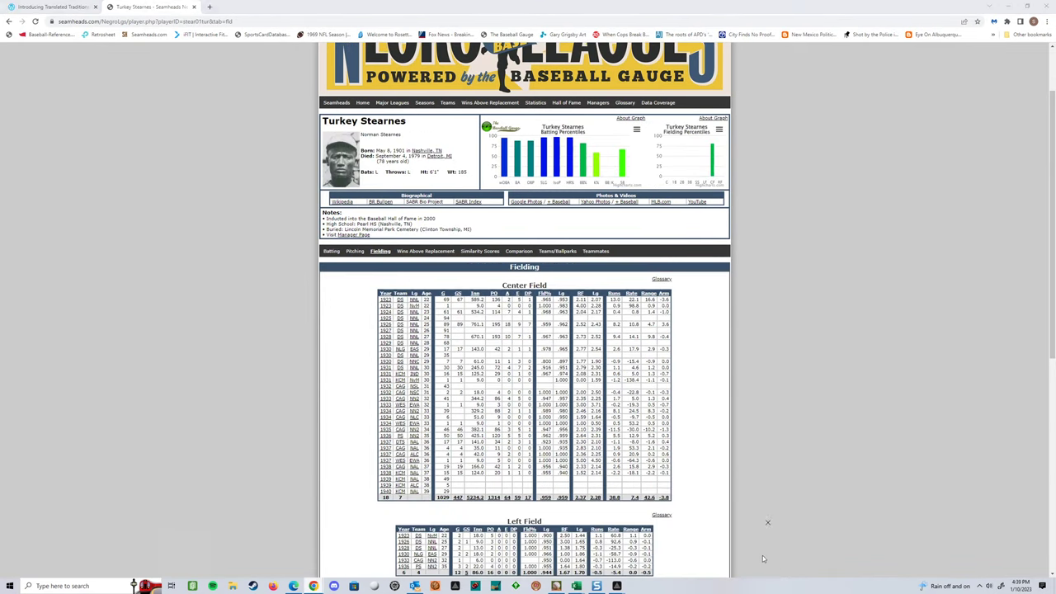
Step: Search the Seamheads Negro Leagues database for Oscar Charleston and open his player page
{"action": "left_click", "coordinate": [9, 21]}
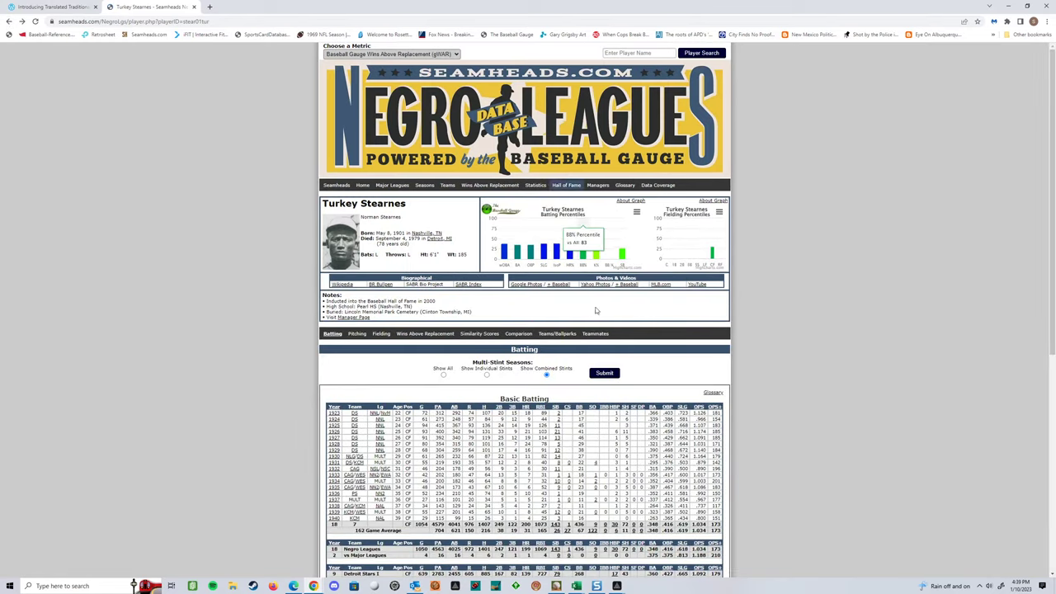
{"action": "scroll", "coordinate": [572, 238], "scroll_direction": "up", "scroll_amount": 1}
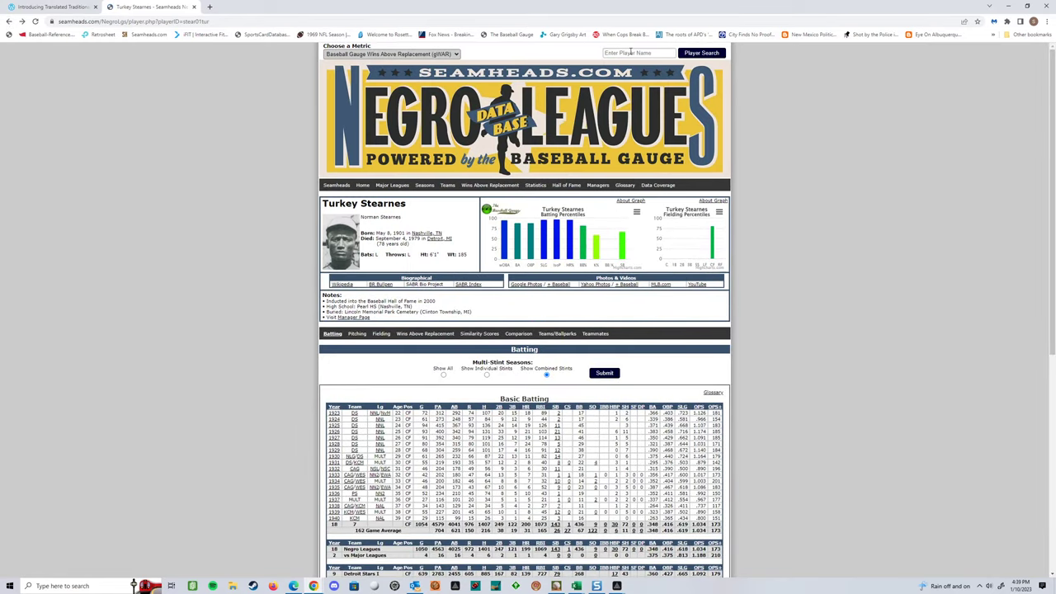
{"action": "left_click", "coordinate": [652, 52]}
{"action": "type", "text": "osca"}
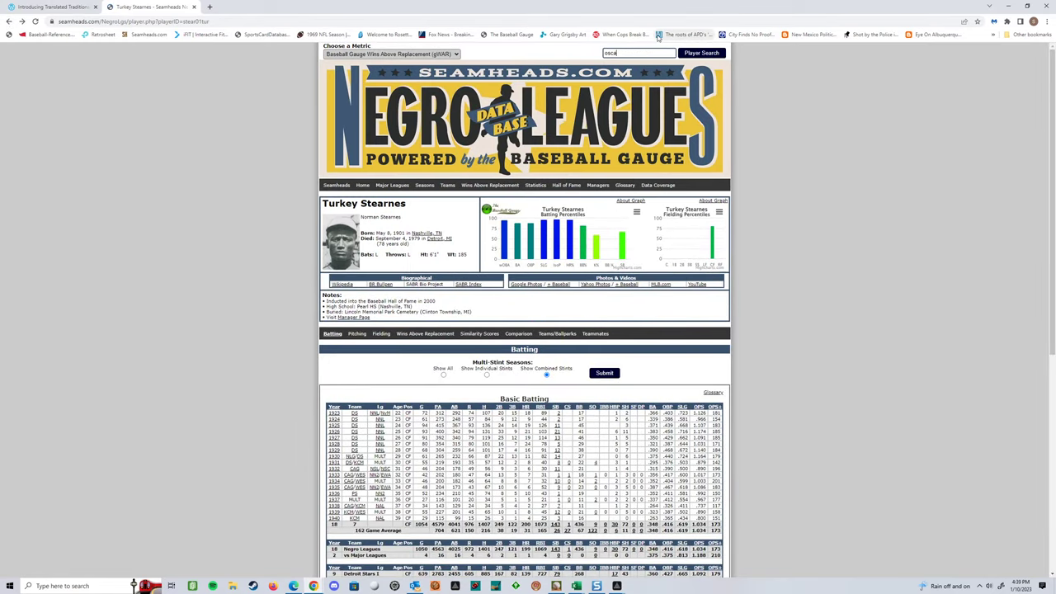
{"action": "type", "text": "r char"}
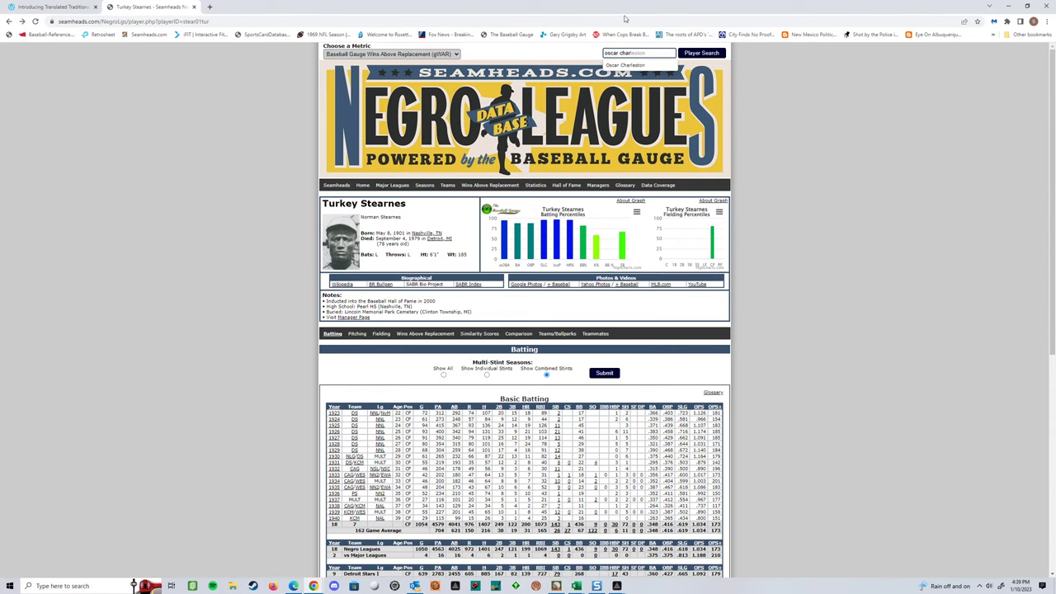
{"action": "left_click", "coordinate": [662, 66]}
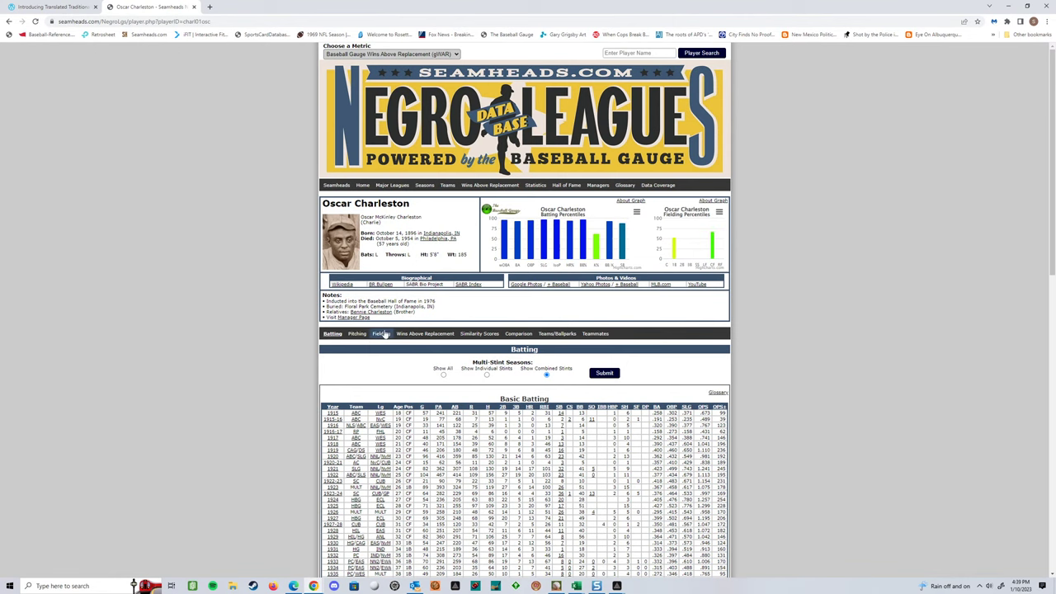
Step: Open Oscar Charleston's fielding statistics, examine the yearly center field table, and minimize the window
{"action": "scroll", "coordinate": [384, 334], "scroll_direction": "down", "scroll_amount": 1}
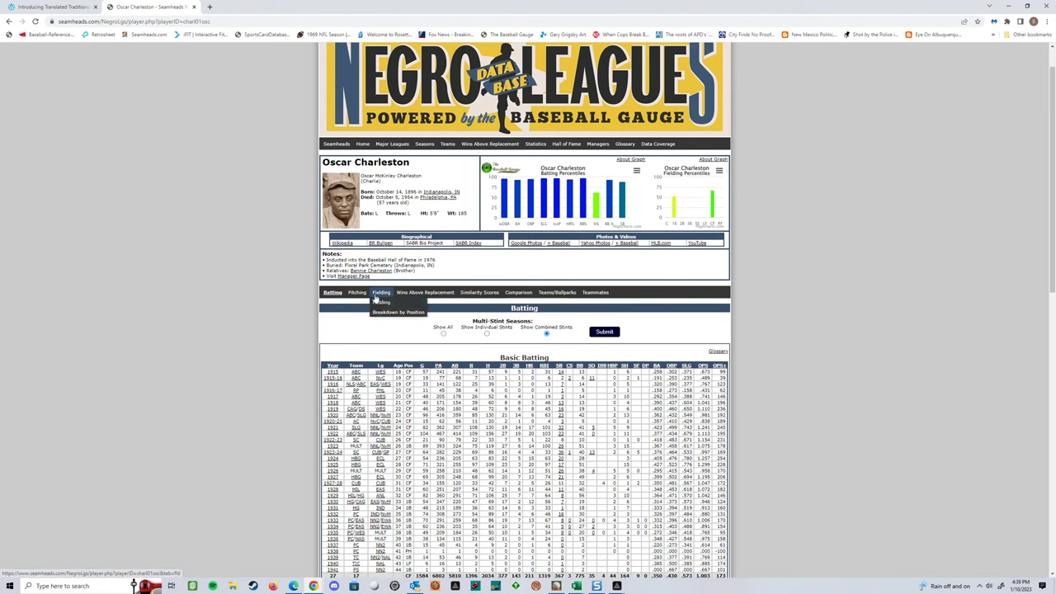
{"action": "left_click", "coordinate": [378, 303]}
{"action": "scroll", "coordinate": [825, 430], "scroll_direction": "down", "scroll_amount": 2}
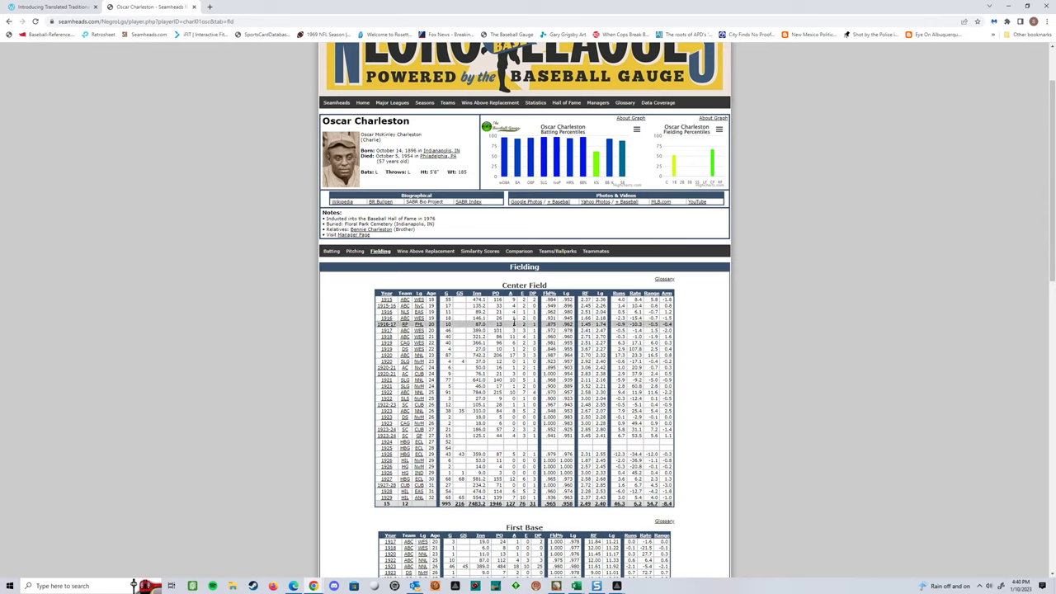
{"action": "mouse_move", "coordinate": [503, 140]}
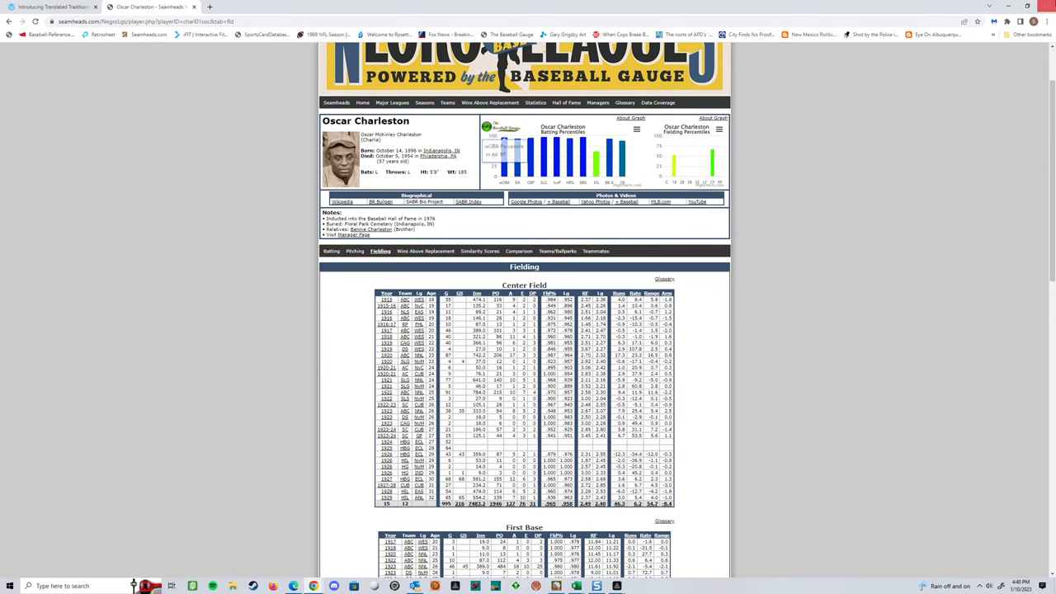
{"action": "left_click", "coordinate": [1012, 6]}
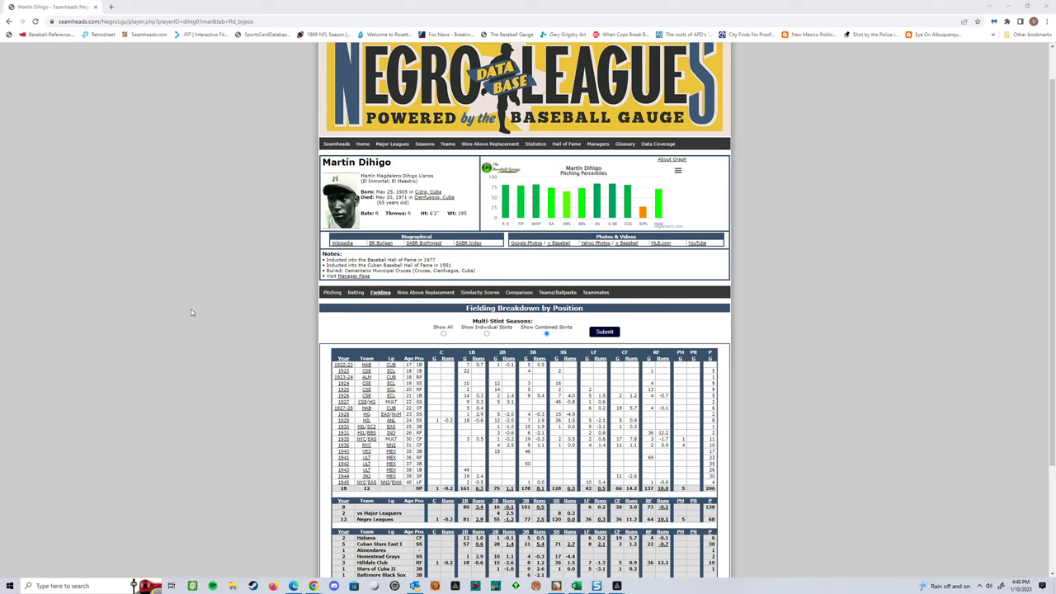
Step: Switch to Action! PC Baseball and look over the team rosters overview of the 1937 Negro League season
{"action": "mouse_move", "coordinate": [415, 587]}
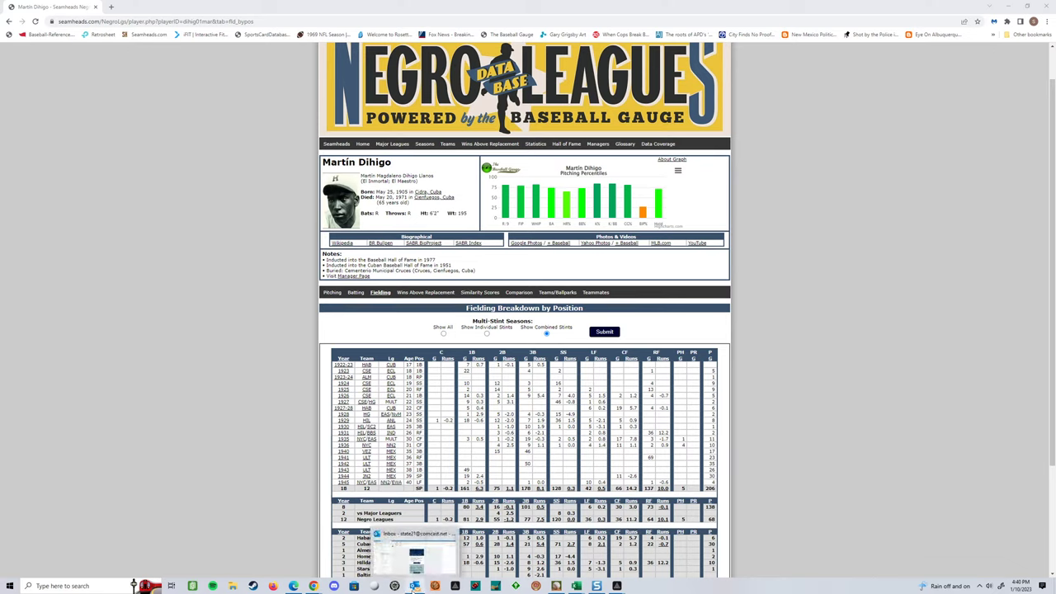
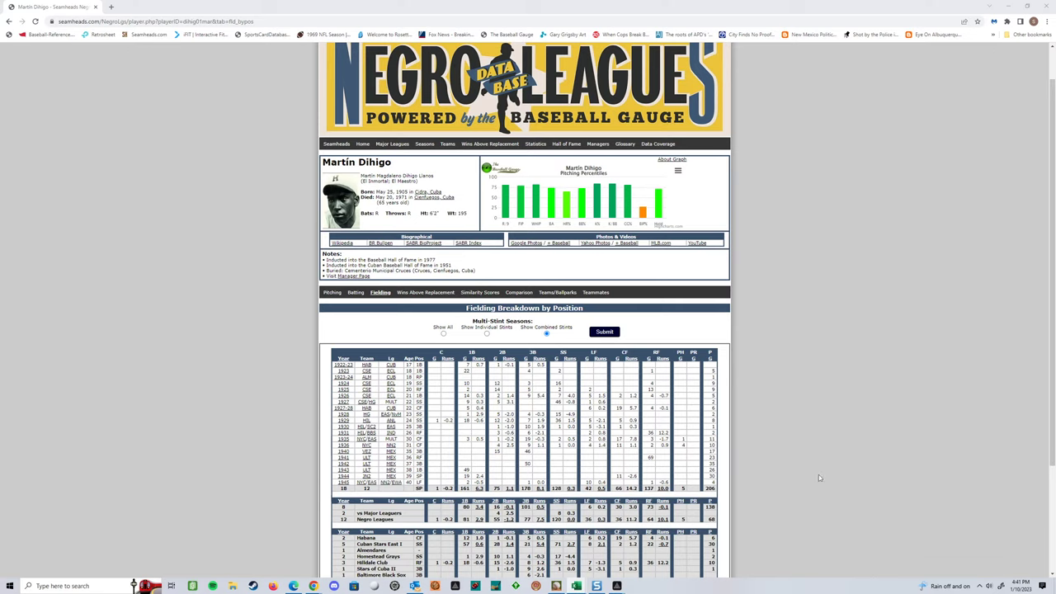
{"action": "left_click", "coordinate": [556, 586]}
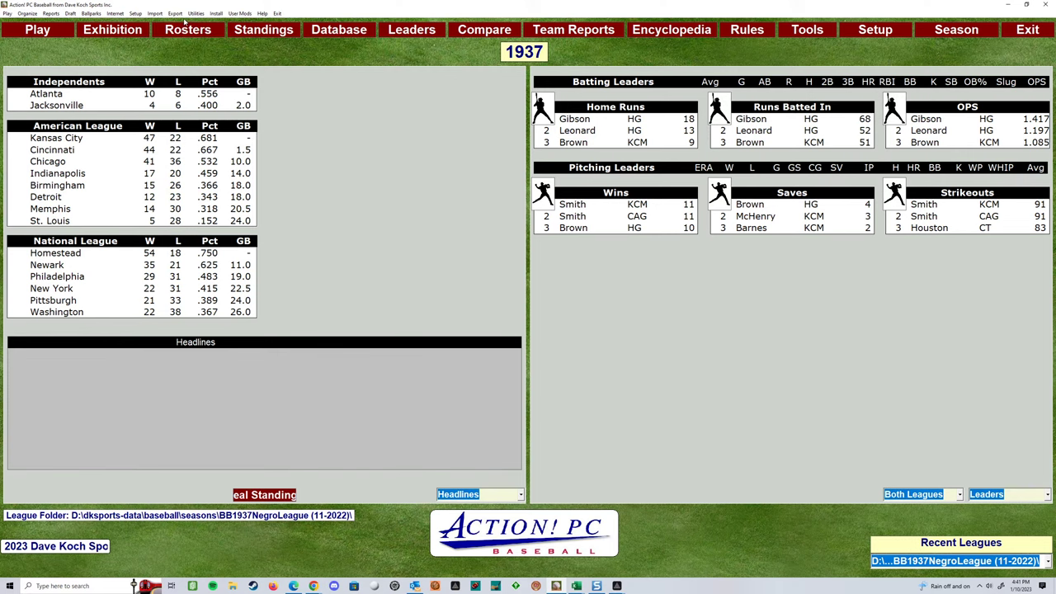
{"action": "left_click", "coordinate": [188, 24]}
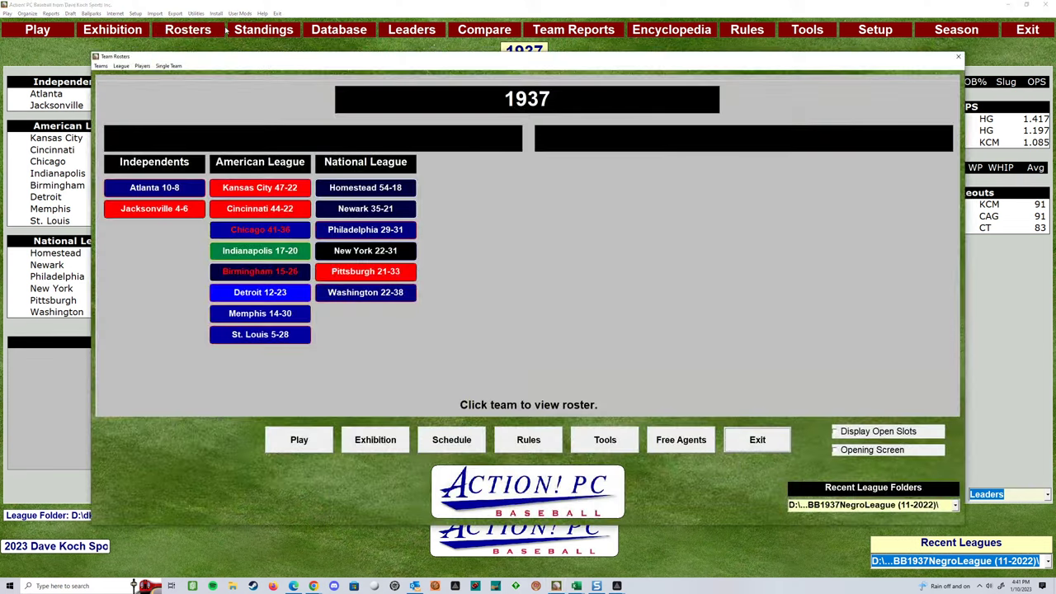
{"action": "left_click", "coordinate": [958, 58]}
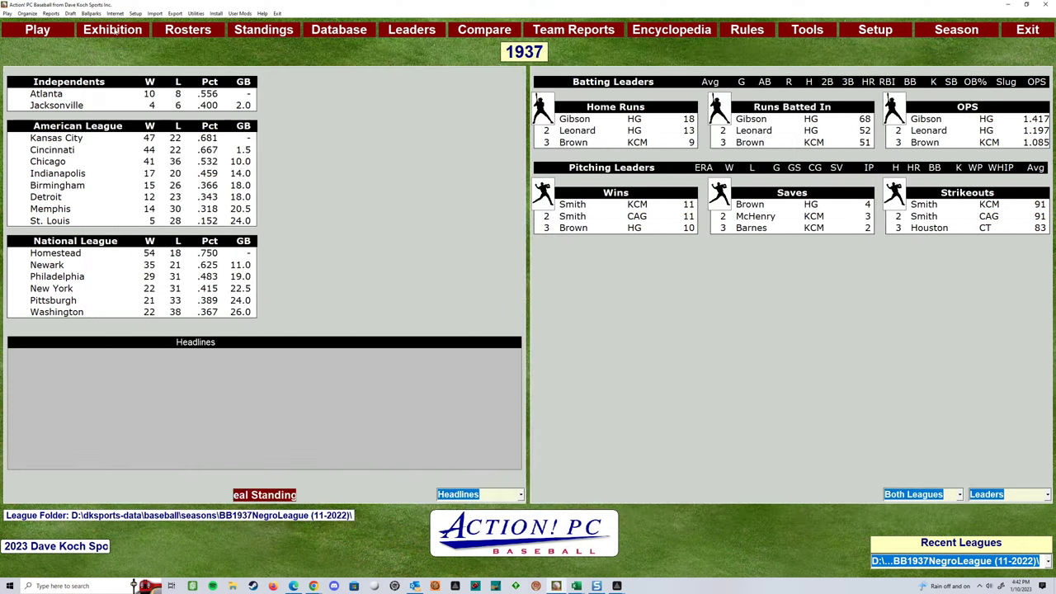
Step: View the 1937 player database with free agents included, and check the team rosters overview again
{"action": "left_click", "coordinate": [323, 33]}
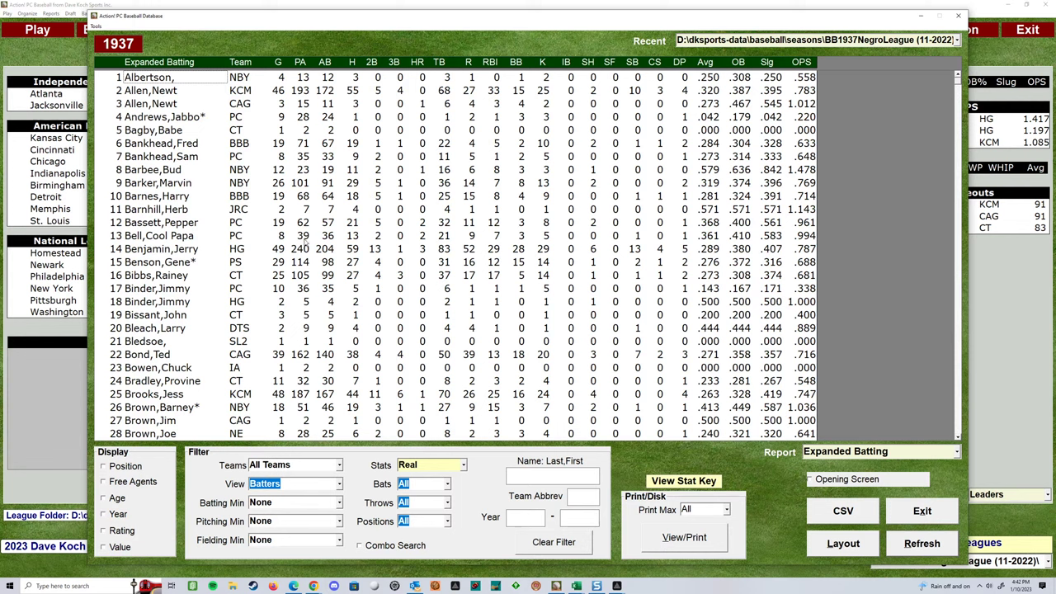
{"action": "left_click", "coordinate": [104, 482]}
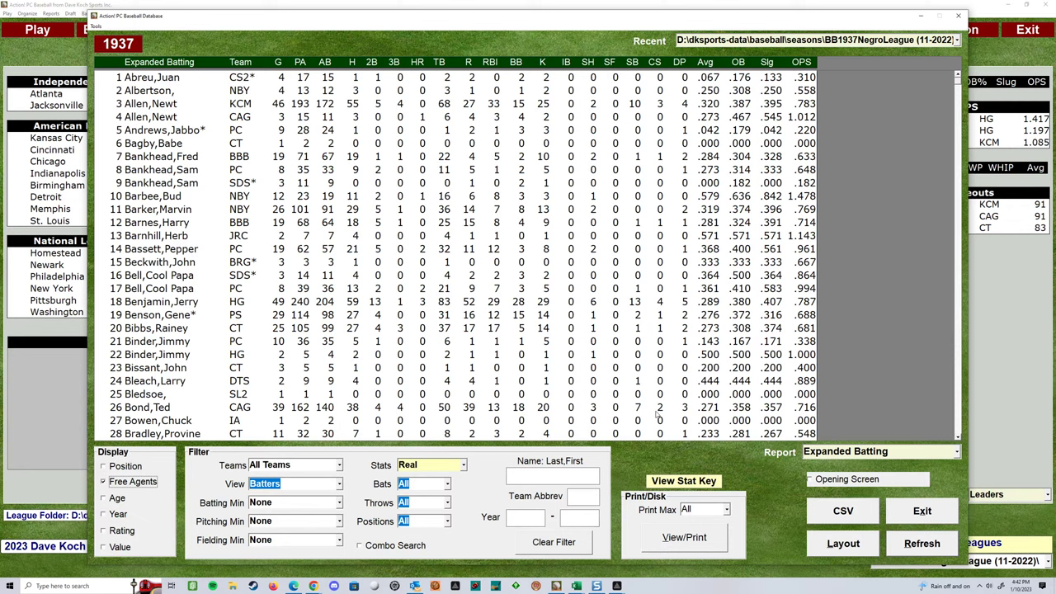
{"action": "left_click", "coordinate": [960, 17]}
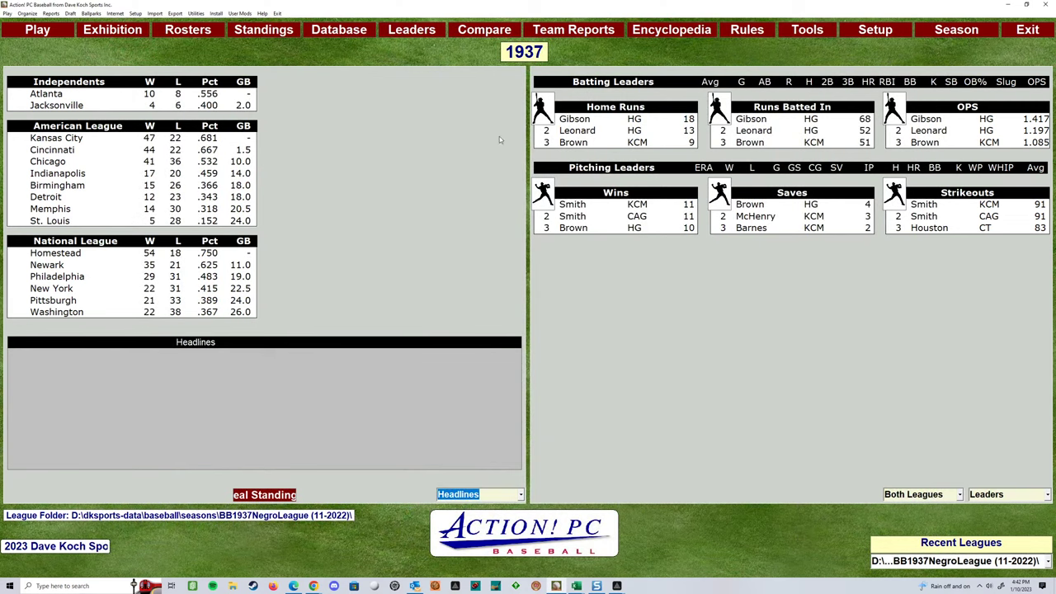
{"action": "left_click", "coordinate": [165, 29]}
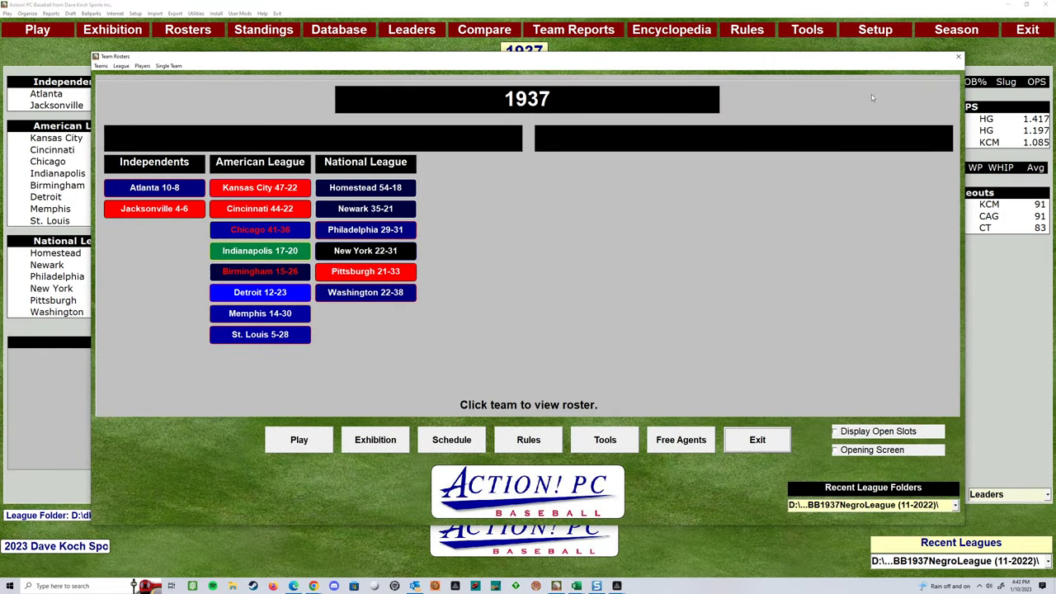
{"action": "left_click", "coordinate": [958, 56]}
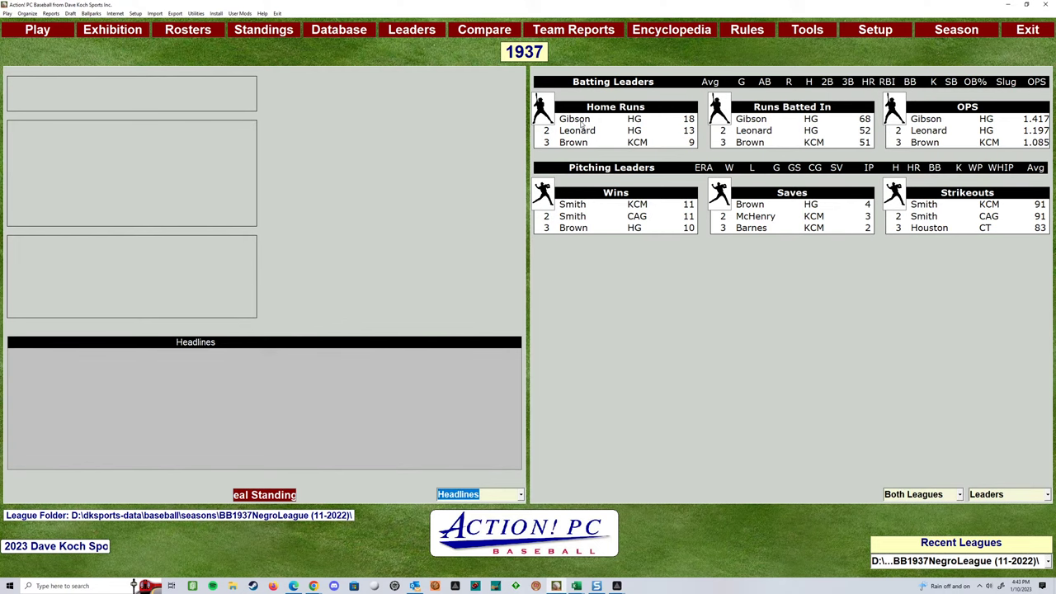
Step: View Josh Gibson's statistics and ratings card from the home run leaders, and look over the player photos in the Negro Leagues folder
{"action": "left_click", "coordinate": [582, 124]}
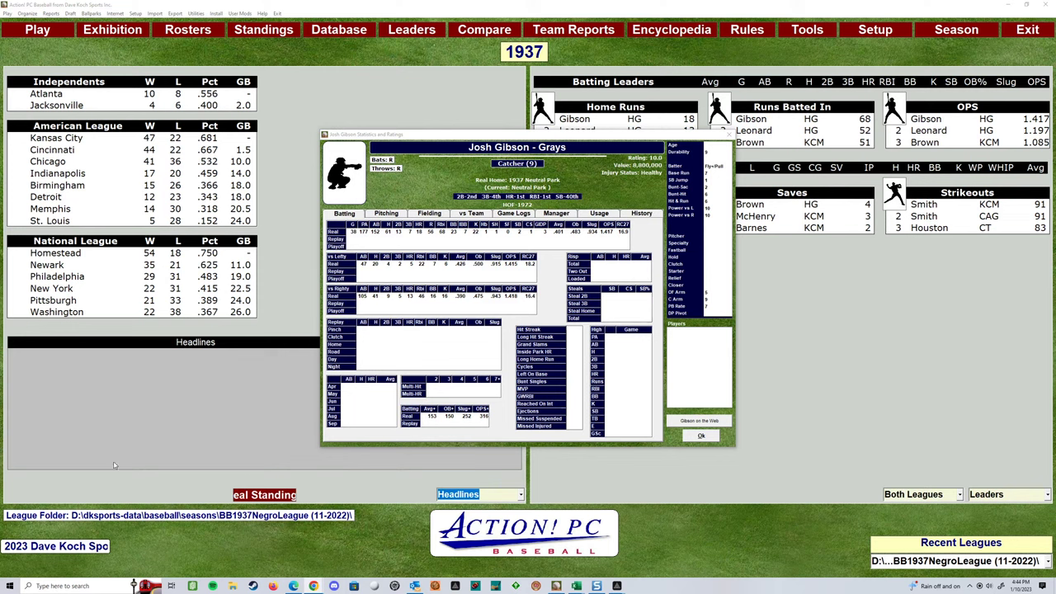
{"action": "left_click", "coordinate": [233, 587]}
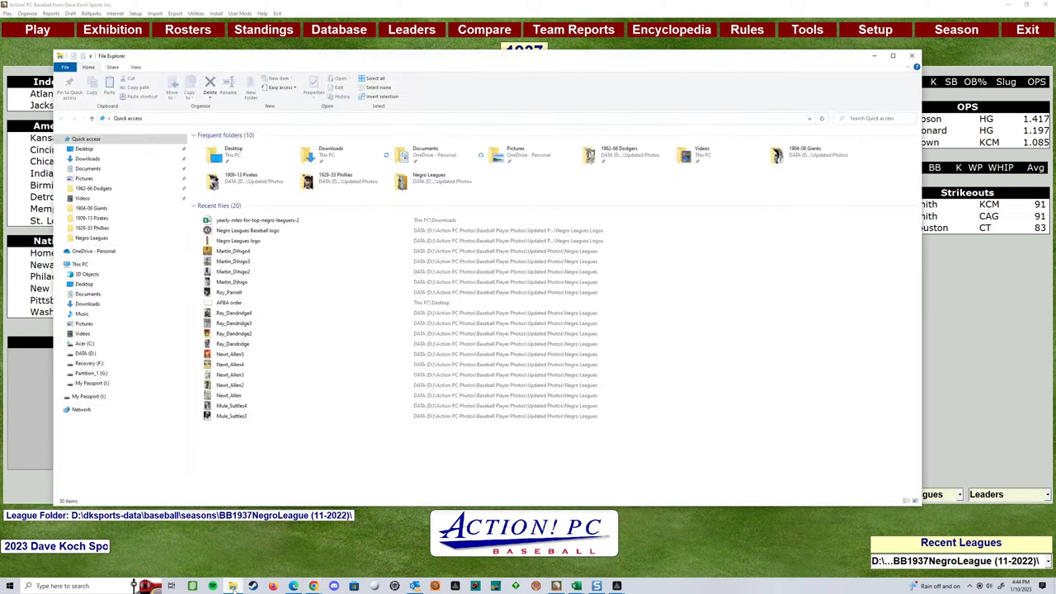
{"action": "left_click", "coordinate": [93, 238]}
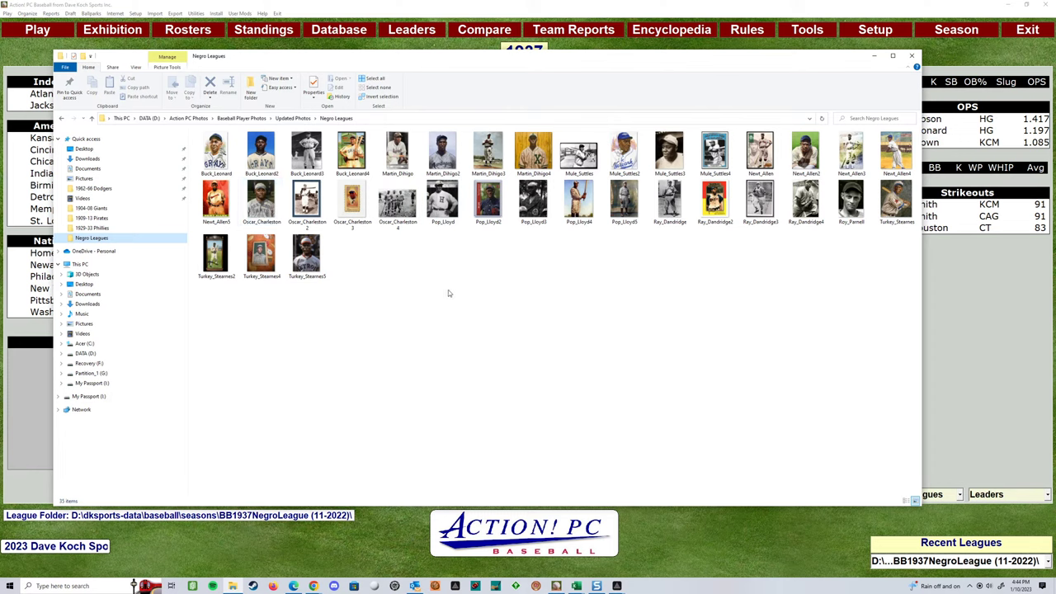
{"action": "left_click", "coordinate": [911, 56]}
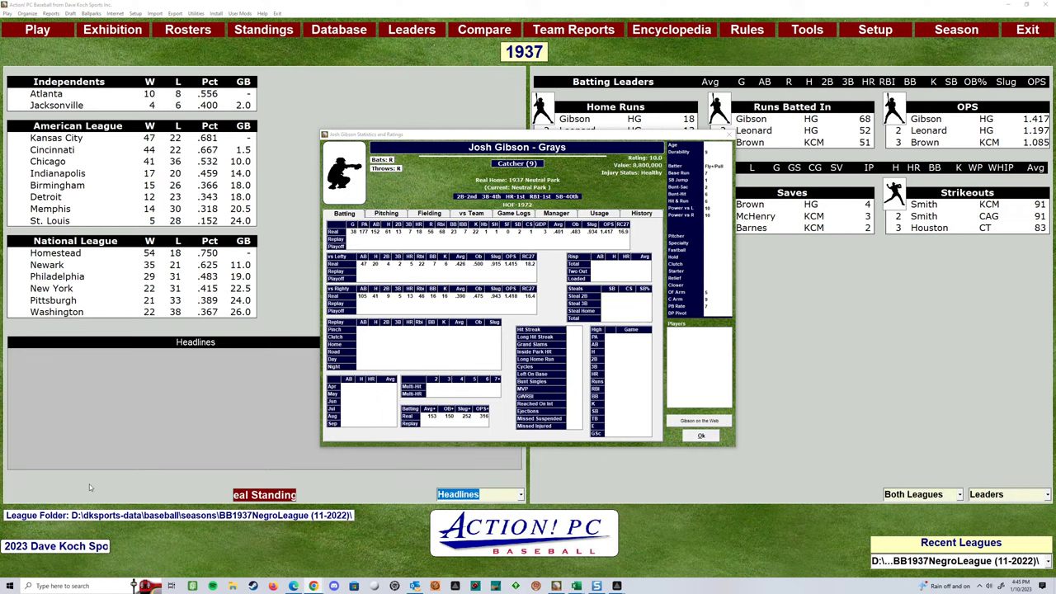
{"action": "left_click", "coordinate": [730, 135]}
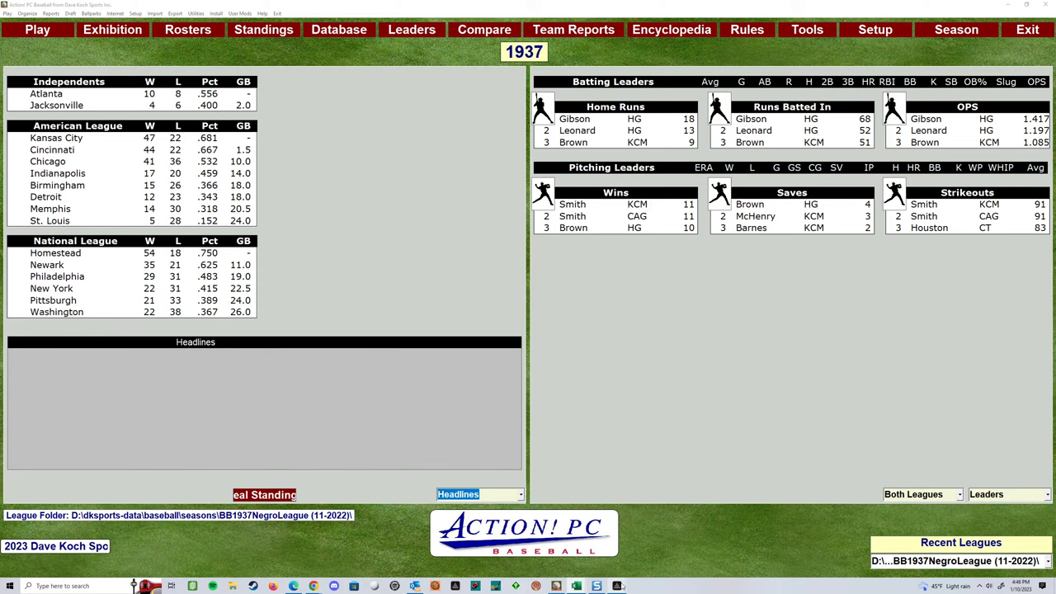
Step: Switch to the Baseball Franchise Best Player 3 year workbook in Excel and look over the player averages table on the Negro Leagues sheet
{"action": "mouse_move", "coordinate": [576, 587]}
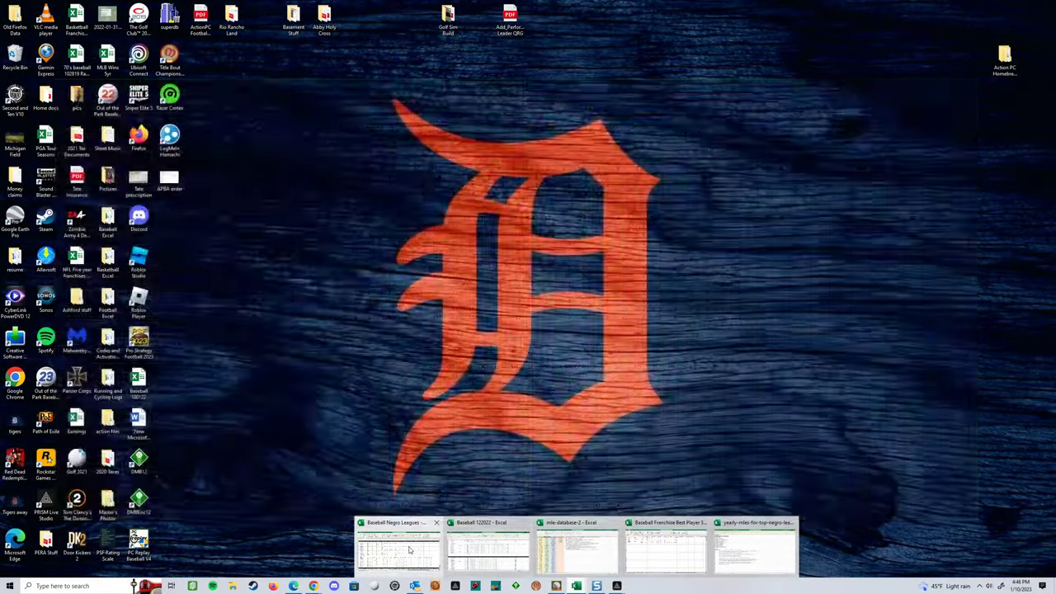
{"action": "left_click", "coordinate": [353, 585]}
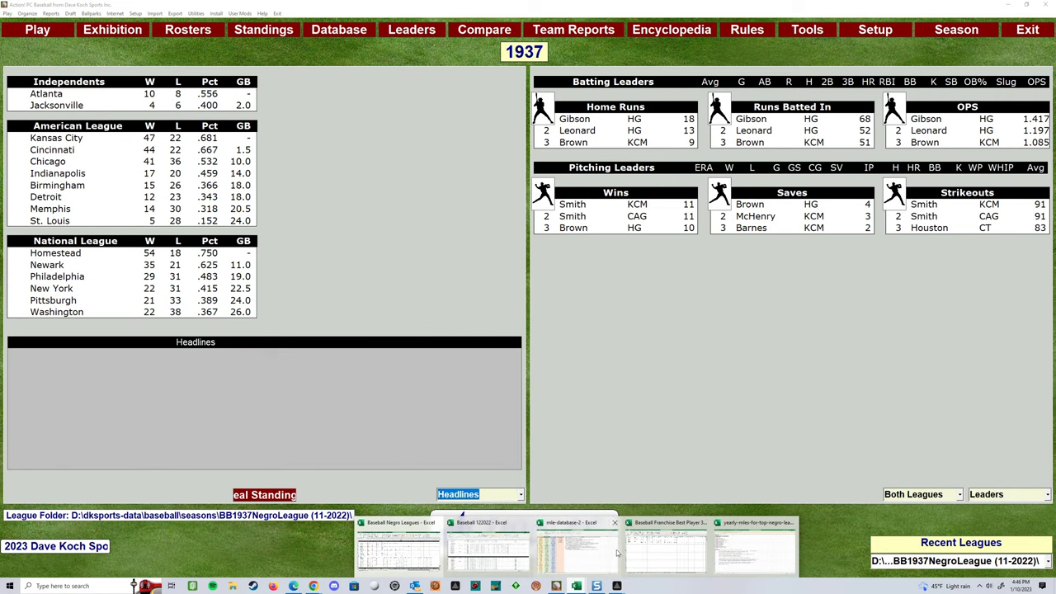
{"action": "left_click", "coordinate": [666, 544]}
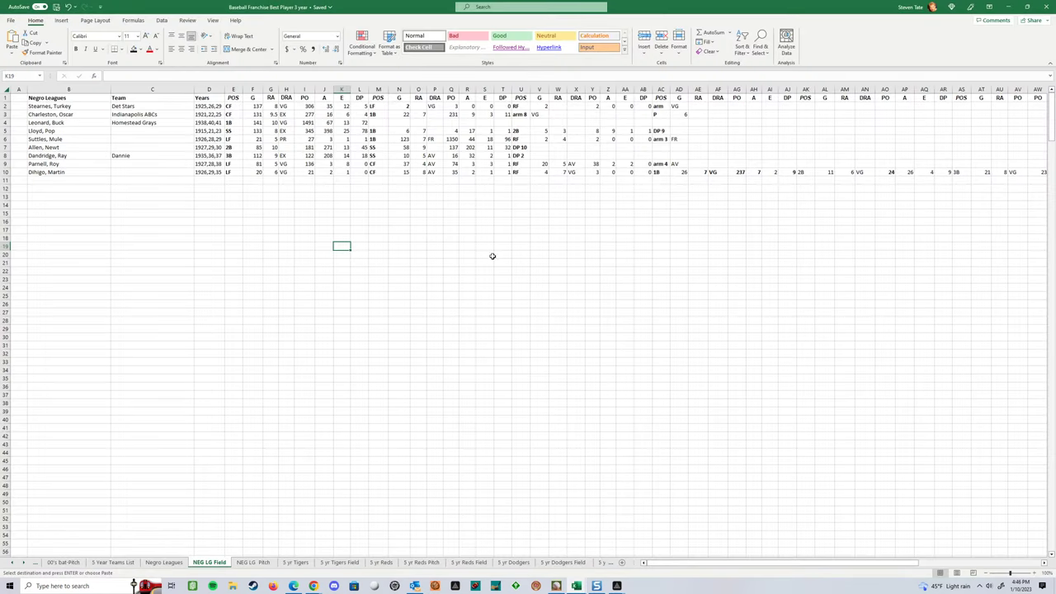
{"action": "left_click", "coordinate": [594, 303]}
{"action": "left_click", "coordinate": [164, 563]}
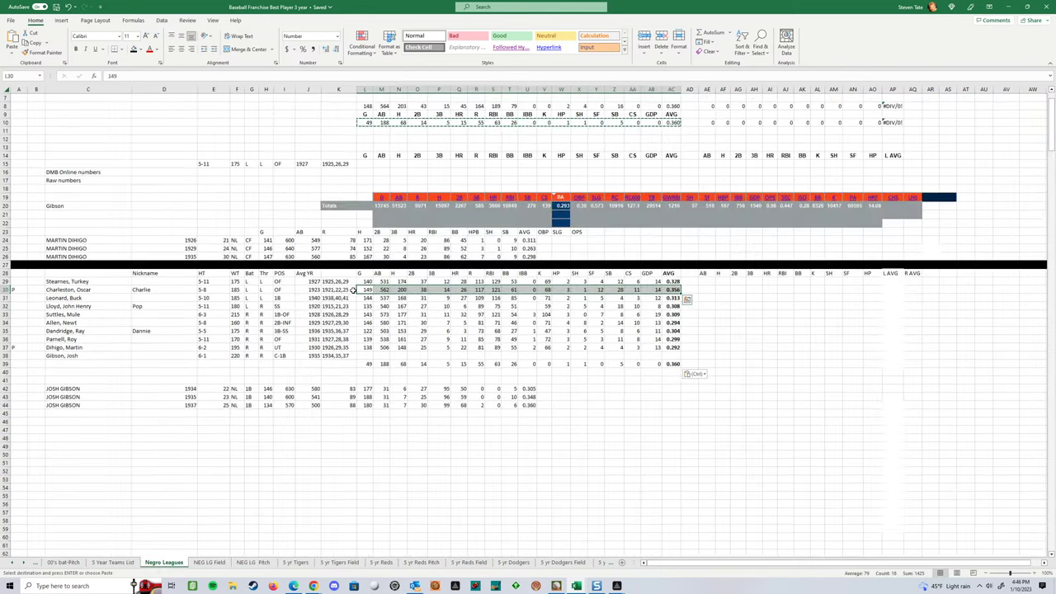
{"action": "scroll", "coordinate": [249, 245], "scroll_direction": "up", "scroll_amount": 2}
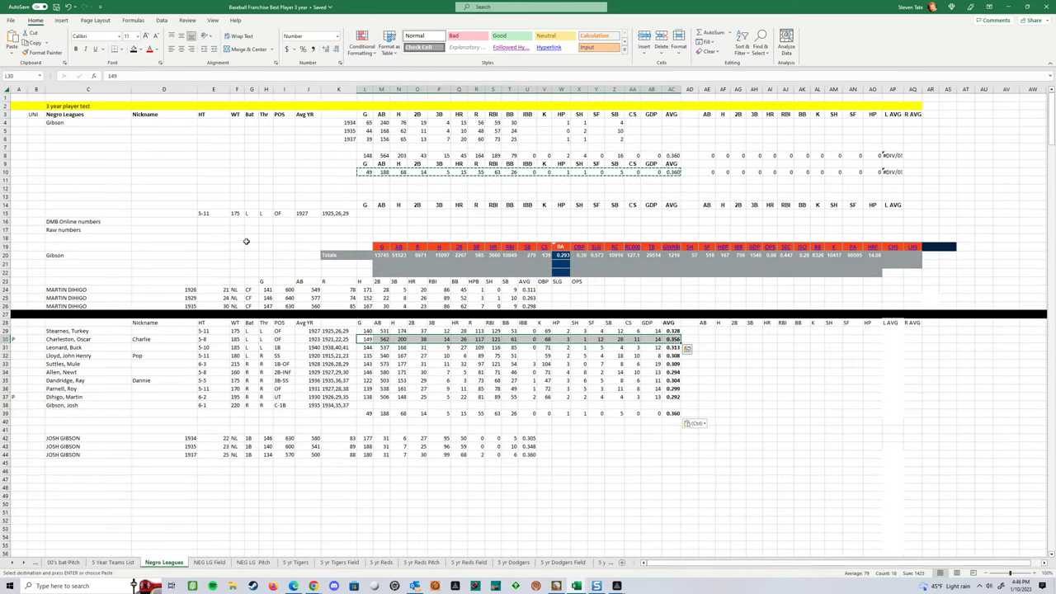
{"action": "scroll", "coordinate": [246, 241], "scroll_direction": "down", "scroll_amount": 4}
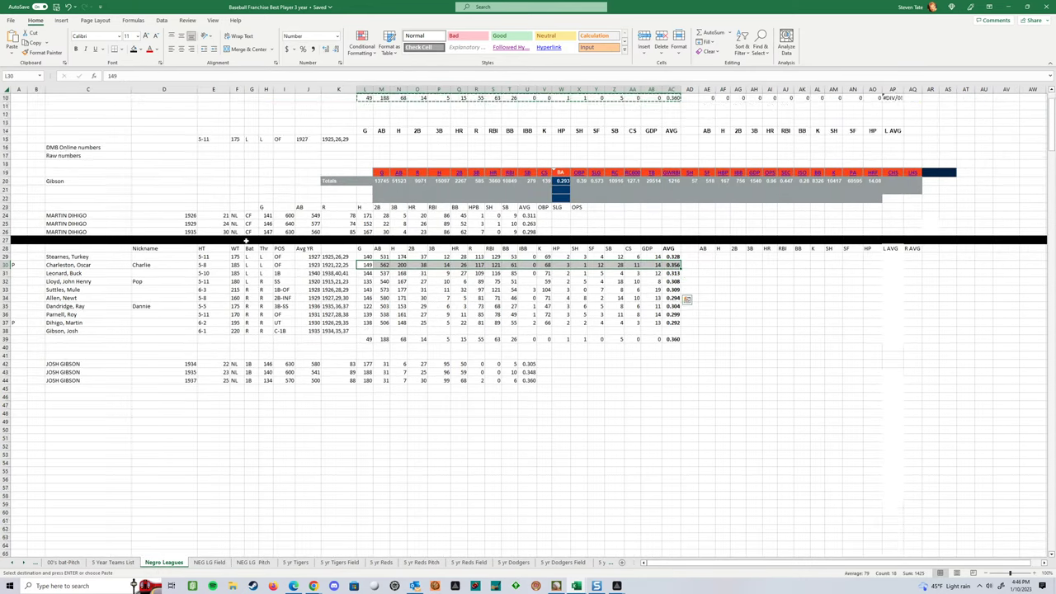
{"action": "left_click_drag", "start_coordinate": [53, 235], "coordinate": [678, 307]}
{"action": "left_click", "coordinate": [20, 475]}
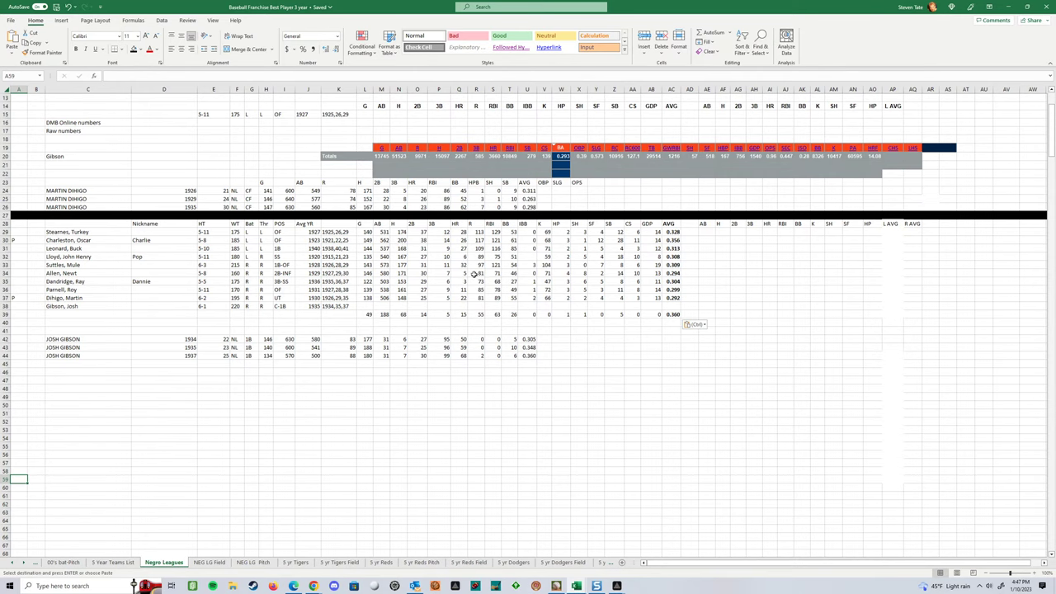
Step: Compare the home run and batting averages of Stearnes, Charleston, Leonard and Suttles in the Negro Leagues table
{"action": "left_click", "coordinate": [464, 241]}
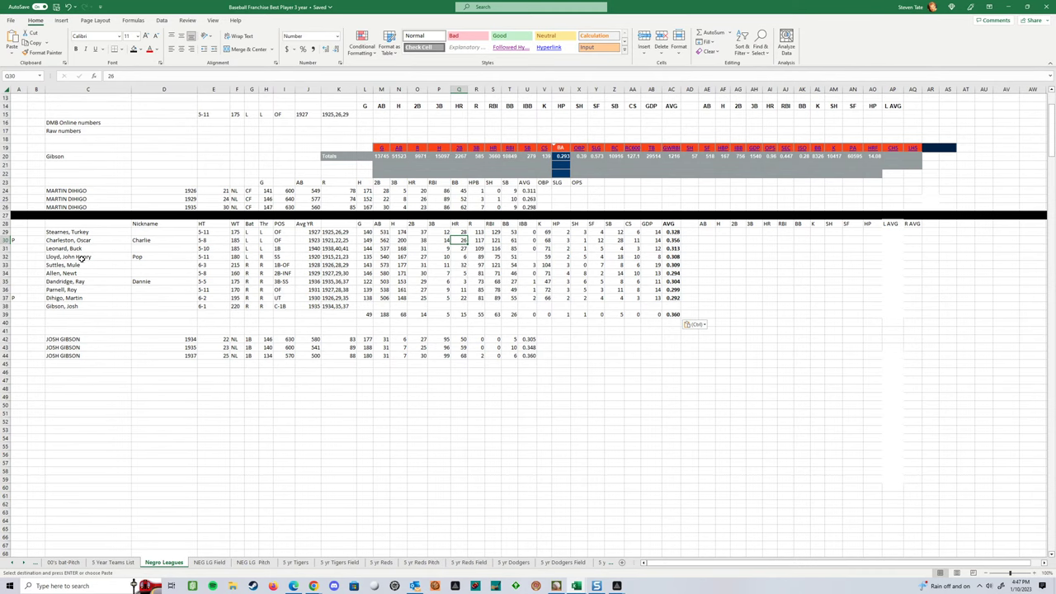
{"action": "left_click", "coordinate": [454, 265]}
{"action": "left_click", "coordinate": [673, 264]}
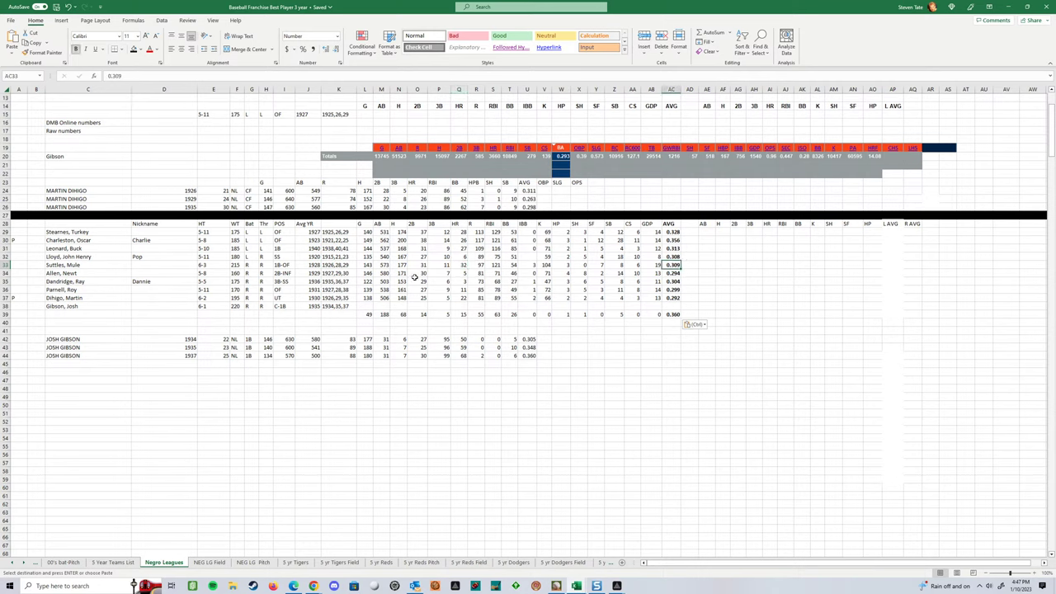
{"action": "left_click", "coordinate": [469, 249]}
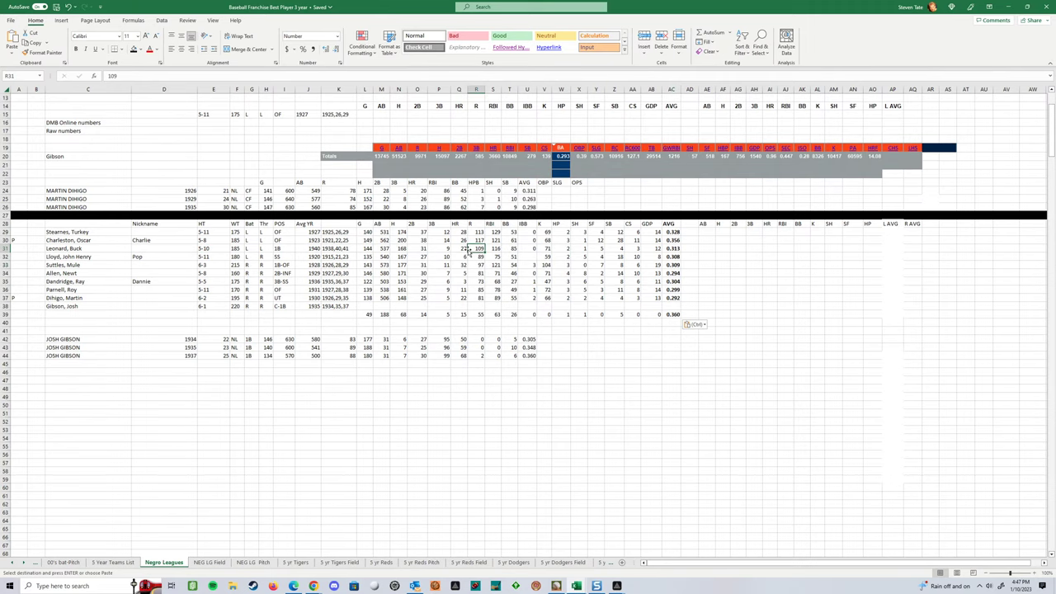
{"action": "left_click", "coordinate": [460, 240]}
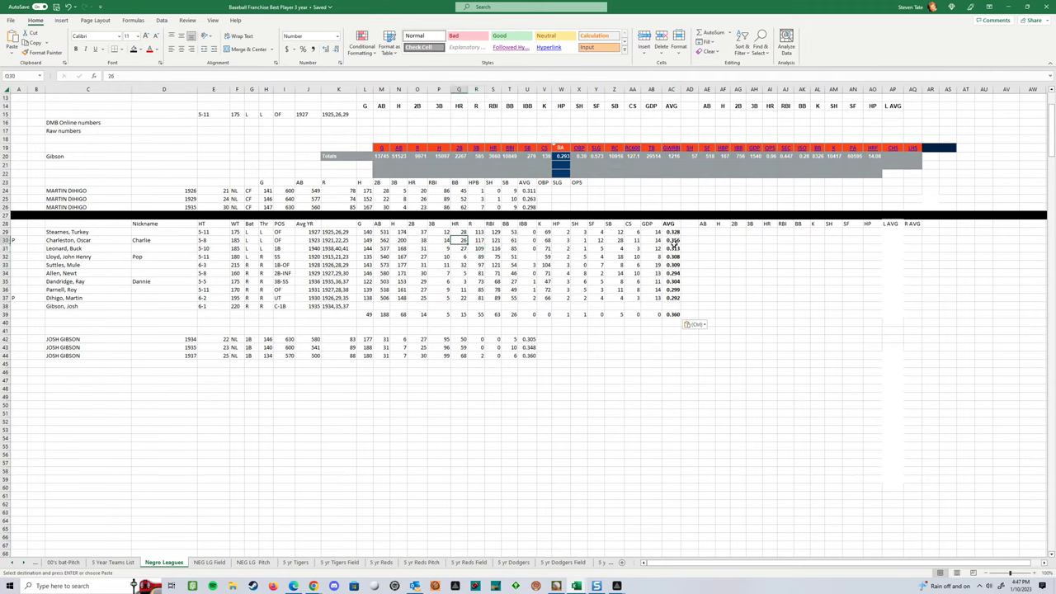
{"action": "left_click", "coordinate": [454, 246]}
{"action": "left_click", "coordinate": [456, 240]}
{"action": "left_click", "coordinate": [463, 232]}
{"action": "left_click", "coordinate": [401, 395]}
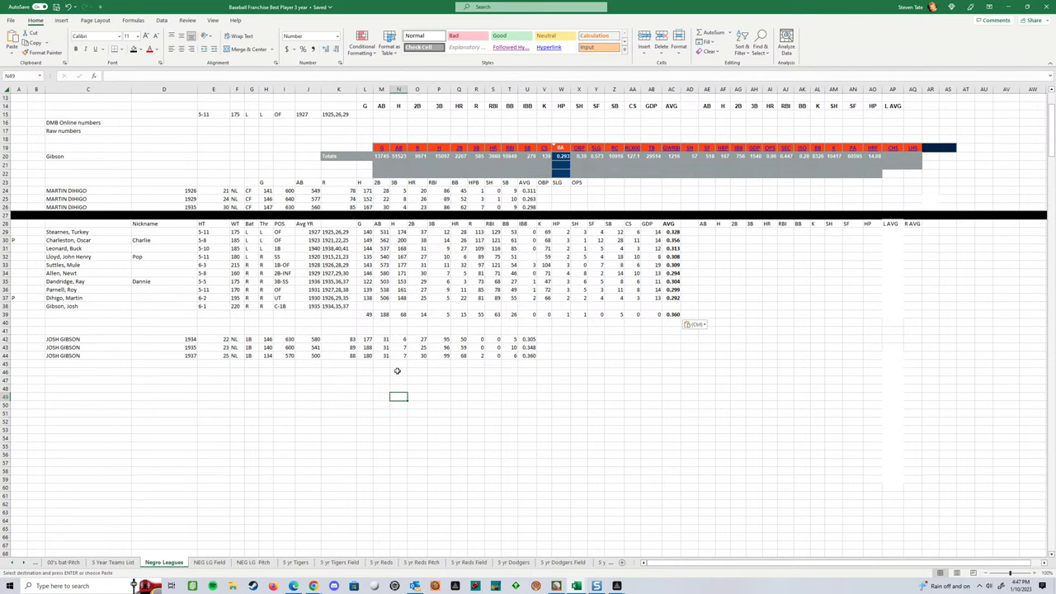
{"action": "left_click", "coordinate": [467, 233]}
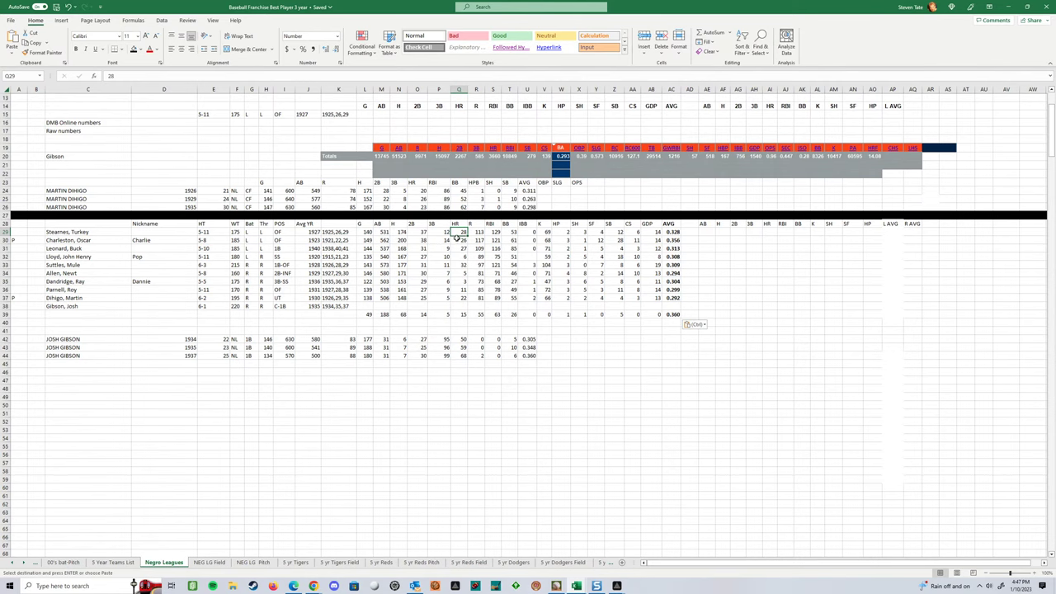
{"action": "left_click", "coordinate": [303, 454]}
{"action": "left_click", "coordinate": [282, 480]}
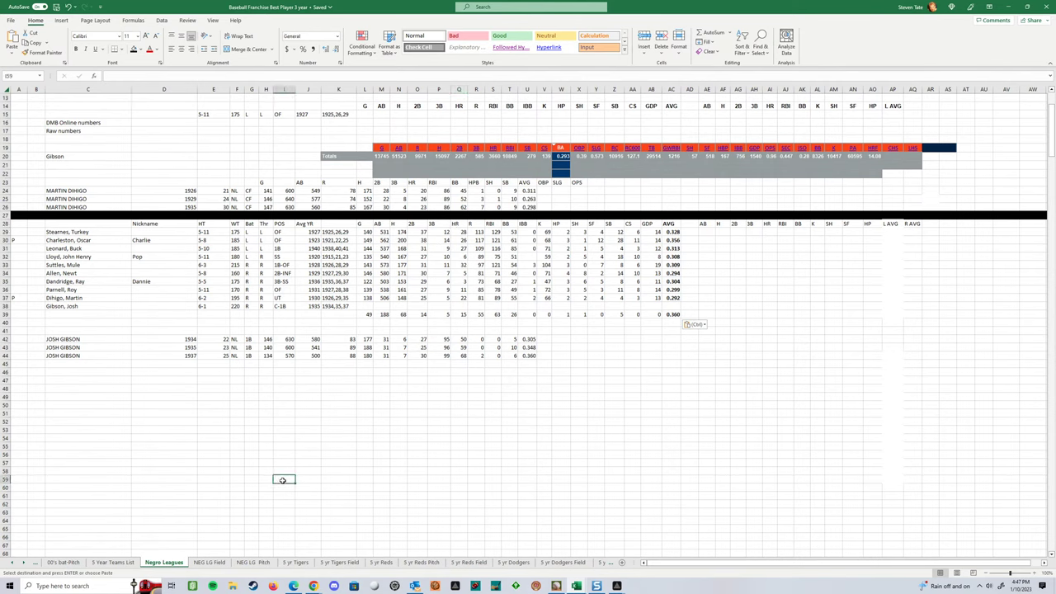
{"action": "left_click", "coordinate": [159, 412]}
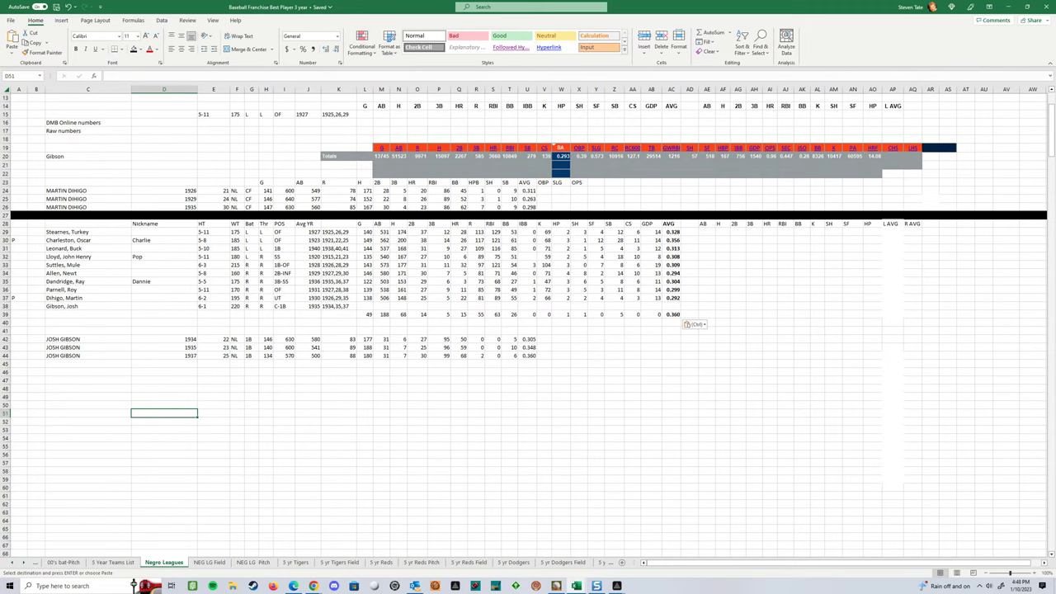
{"action": "key", "text": "alt+q"}
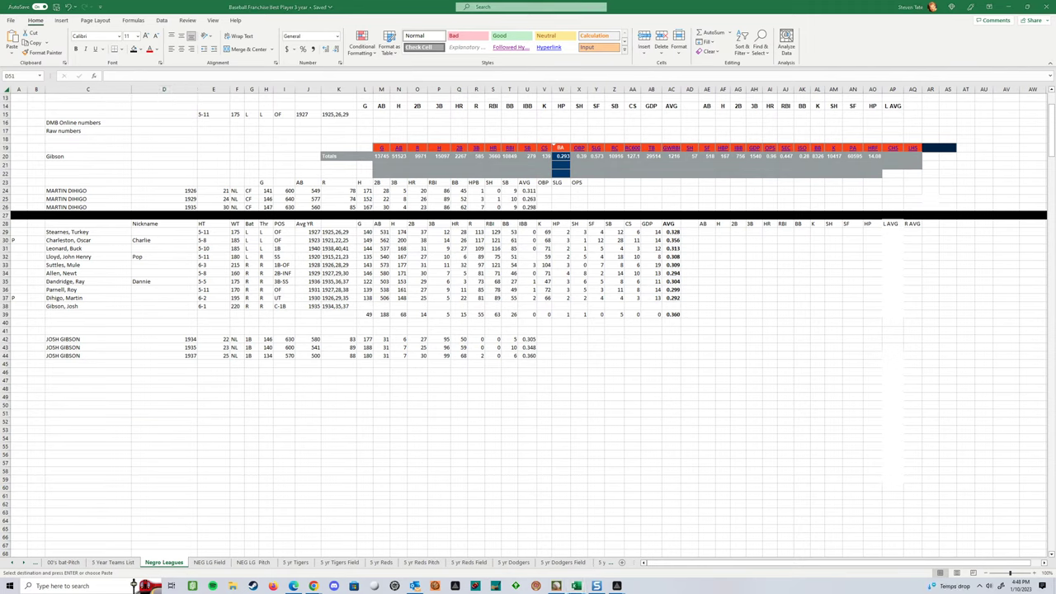